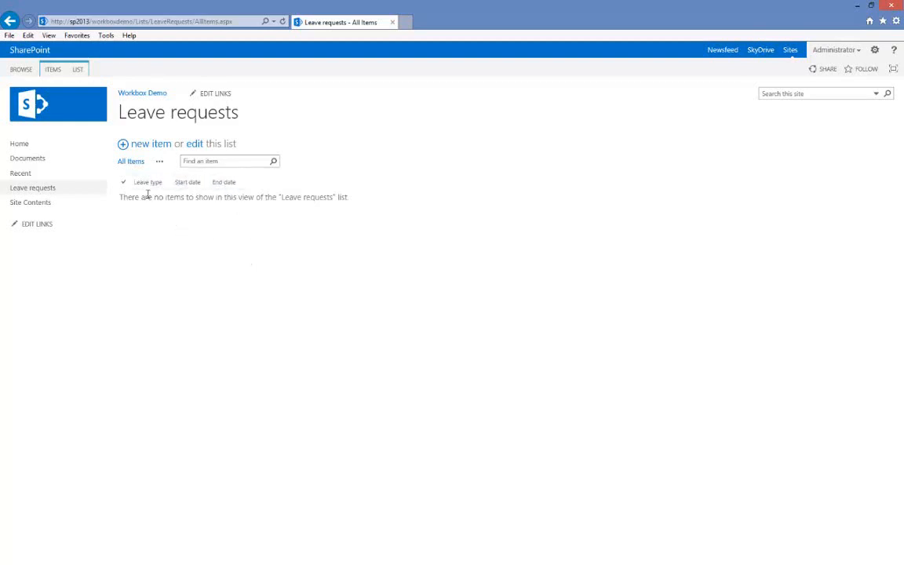
Create a Workbox workflow named "Leave Request Approval" for the Leave requests list and dismiss the designer's help window
{"action": "left_click", "coordinate": [79, 71]}
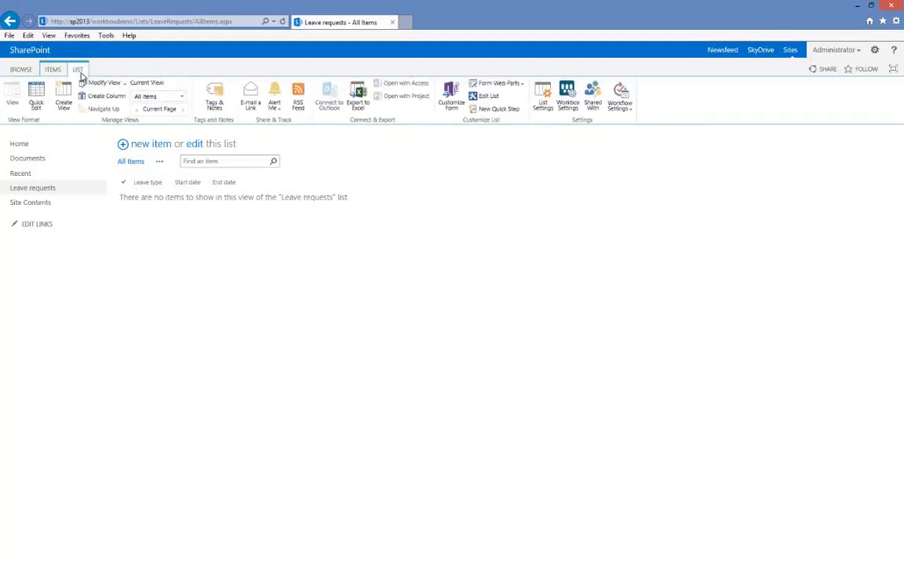
{"action": "left_click", "coordinate": [566, 106]}
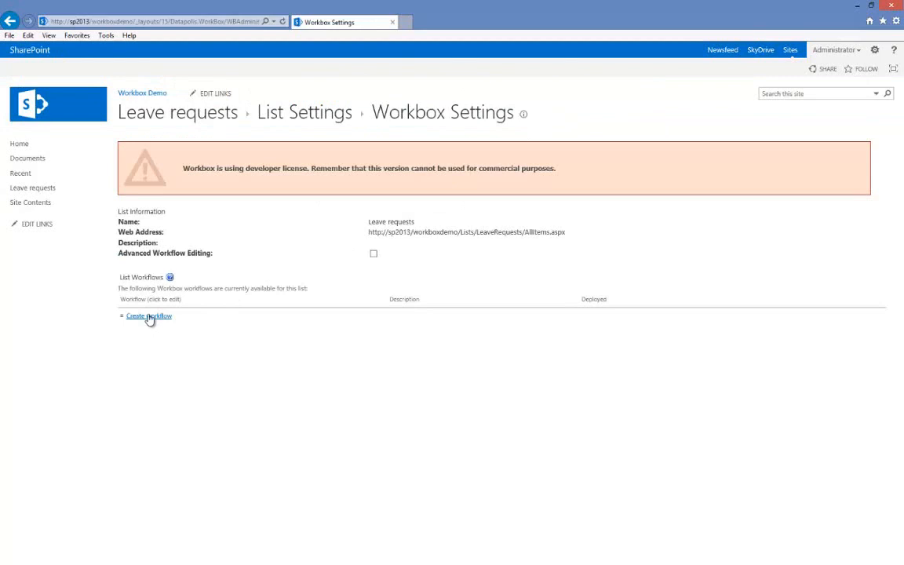
{"action": "left_click", "coordinate": [149, 317]}
{"action": "left_click", "coordinate": [581, 155]}
{"action": "type", "text": "l"}
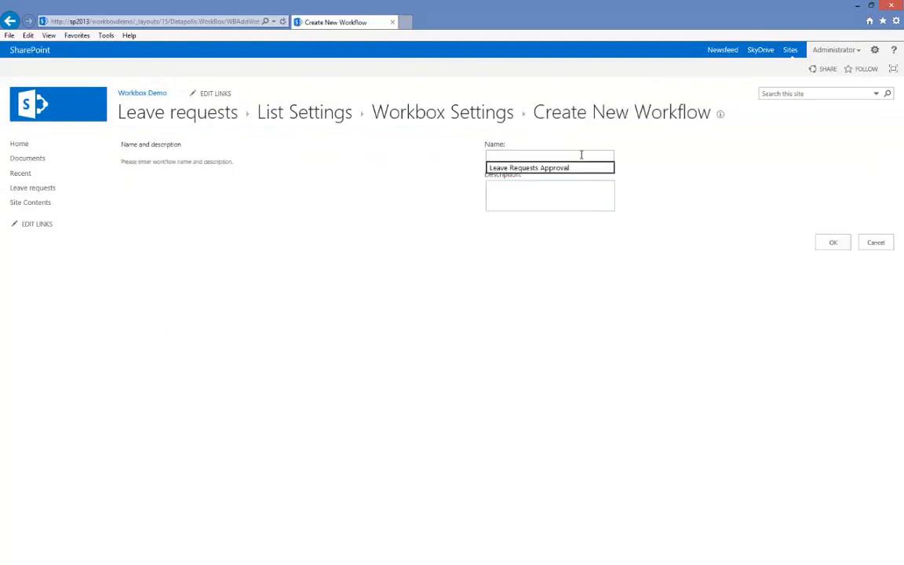
{"action": "type", "text": "eave Request Ap"}
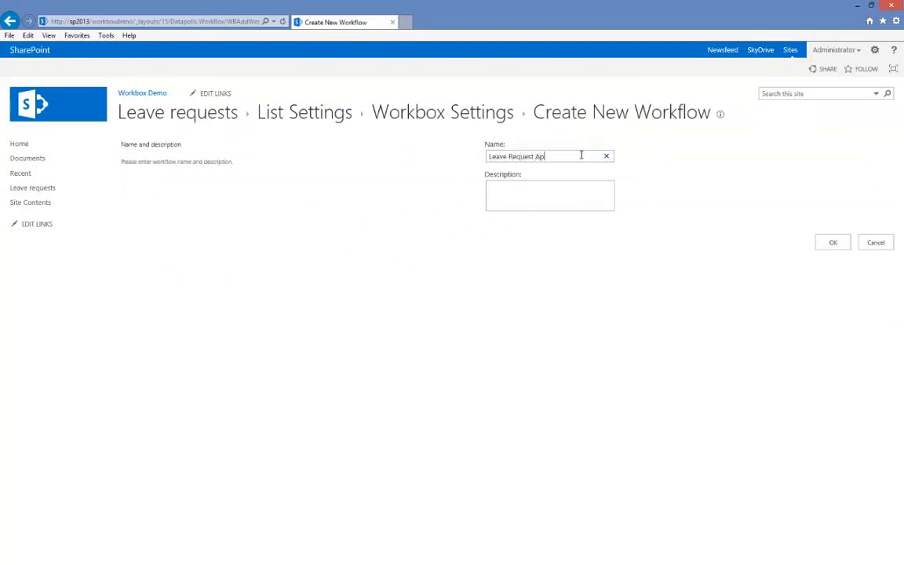
{"action": "type", "text": "proval"}
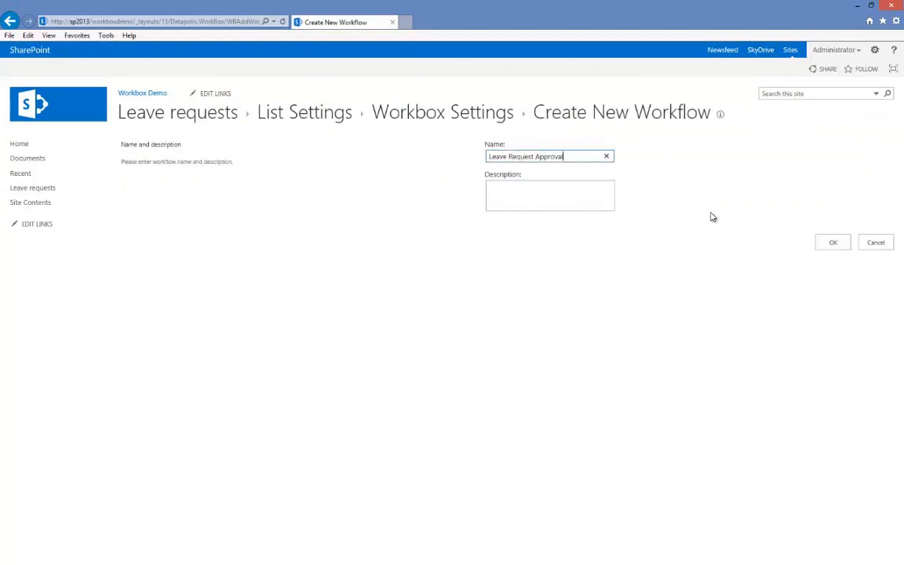
{"action": "left_click", "coordinate": [842, 249]}
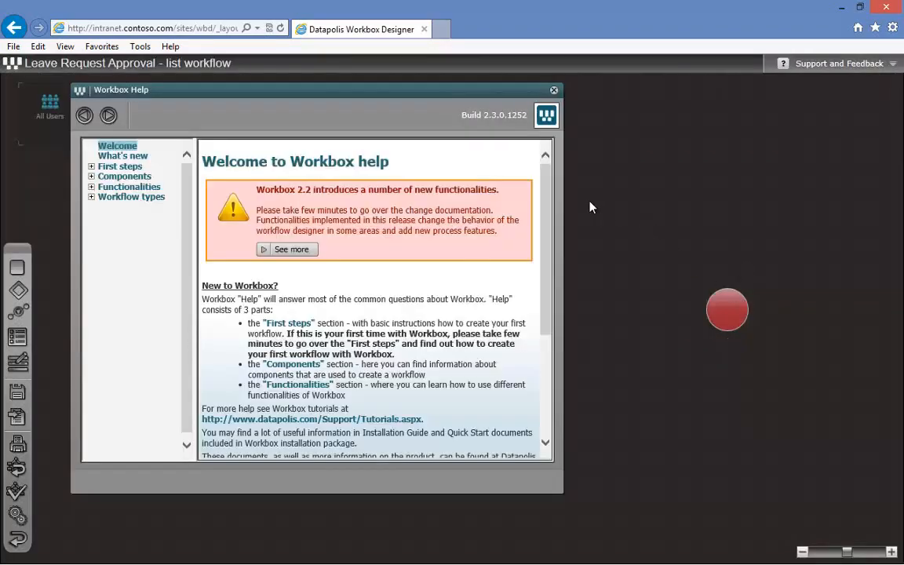
{"action": "left_click", "coordinate": [553, 91]}
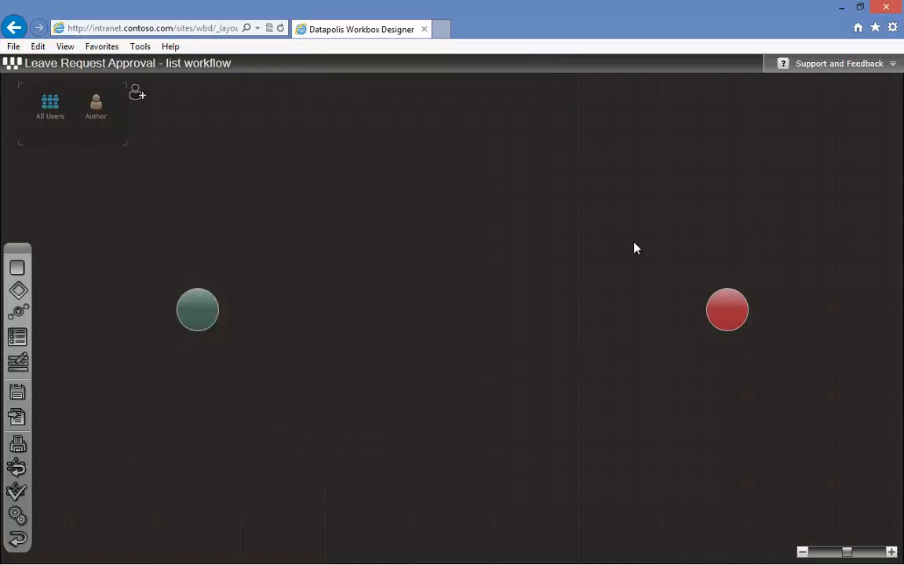
{"action": "left_click", "coordinate": [843, 67]}
Place three states on the canvas: one after the start point, one before the end point, and one below the second
{"action": "left_click", "coordinate": [19, 267]}
{"action": "left_click_drag", "start_coordinate": [22, 271], "coordinate": [364, 319]}
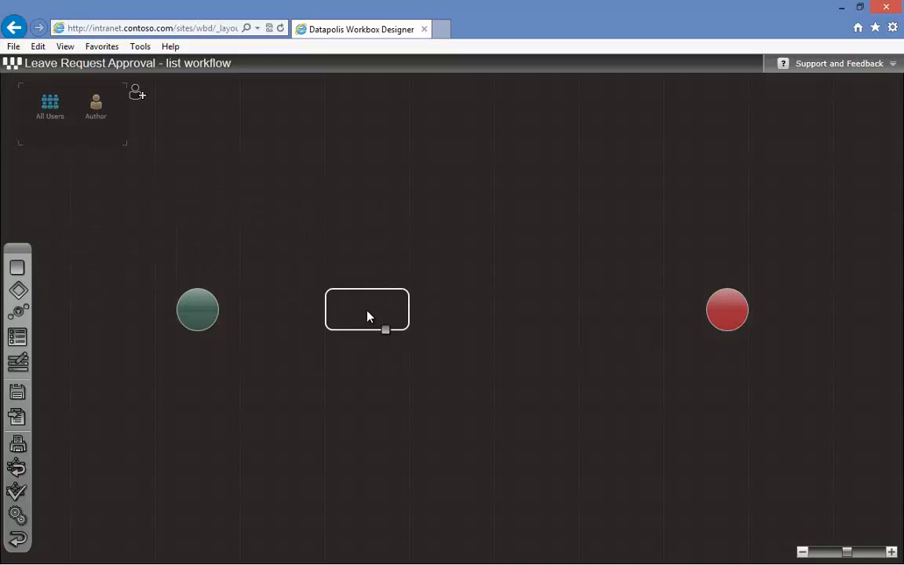
{"action": "left_click", "coordinate": [368, 314]}
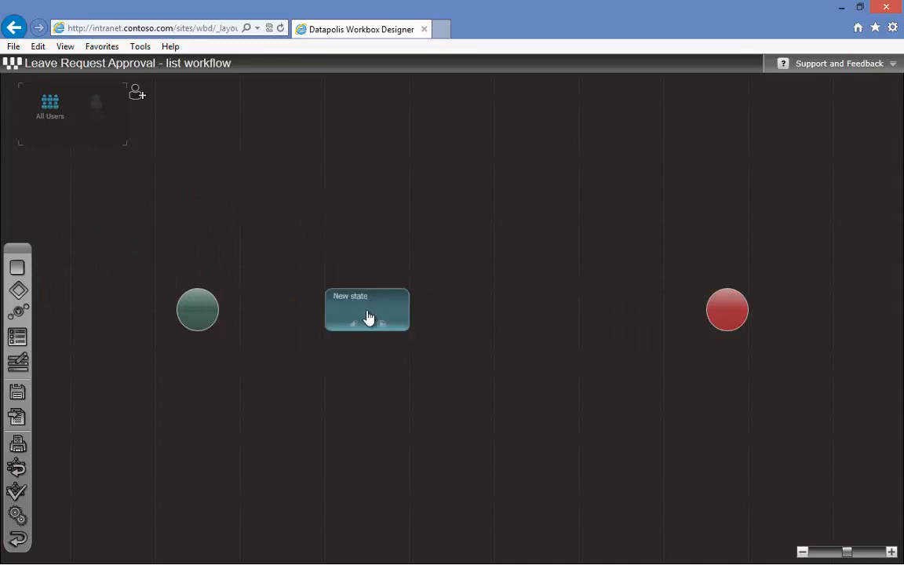
{"action": "left_click", "coordinate": [22, 271]}
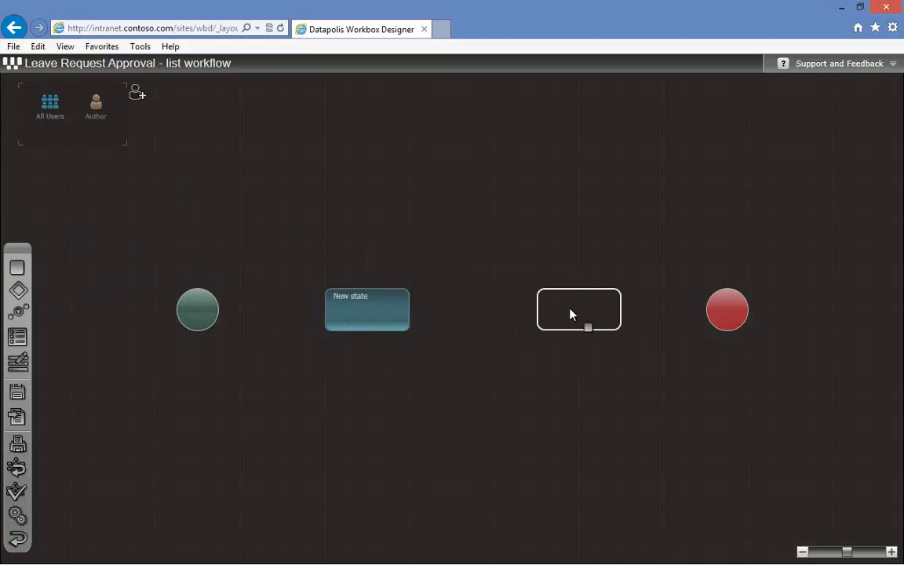
{"action": "left_click", "coordinate": [570, 314]}
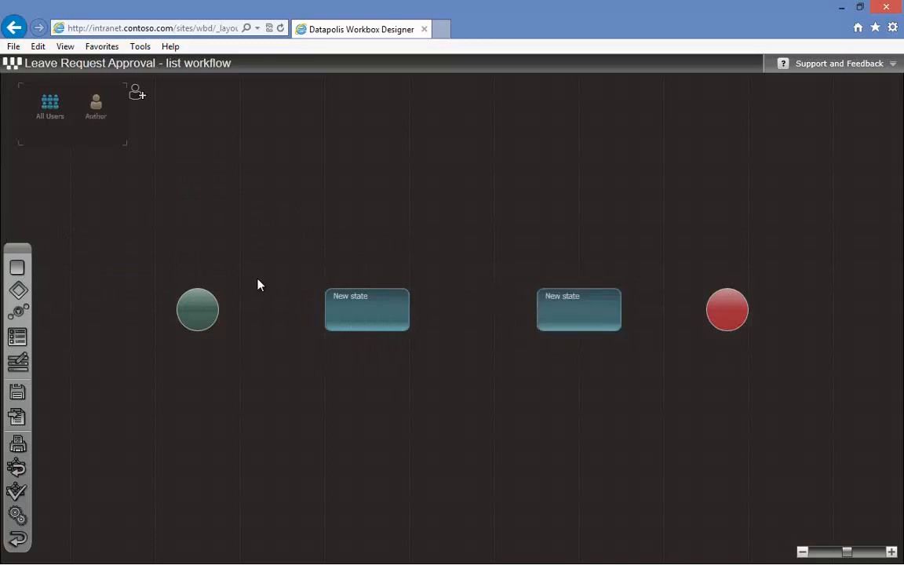
{"action": "left_click", "coordinate": [18, 270]}
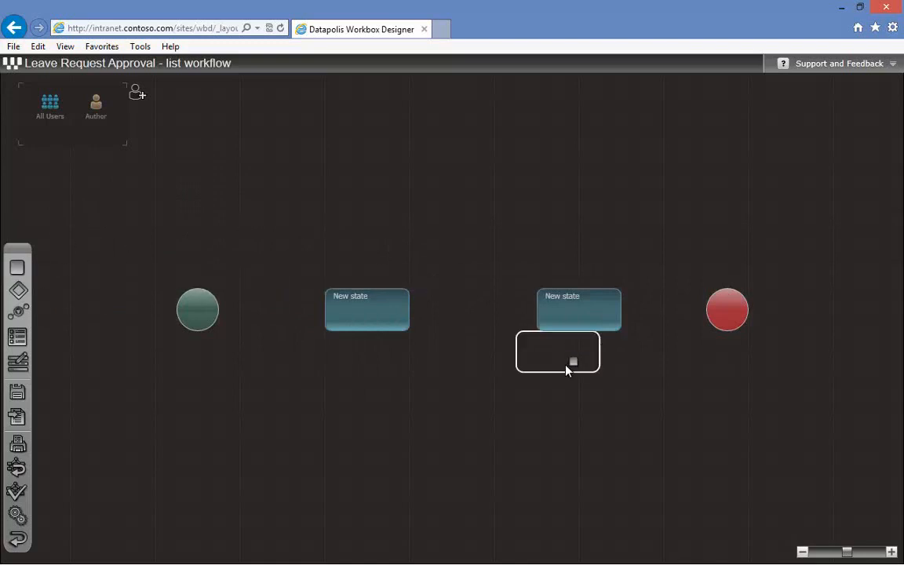
{"action": "left_click", "coordinate": [583, 439]}
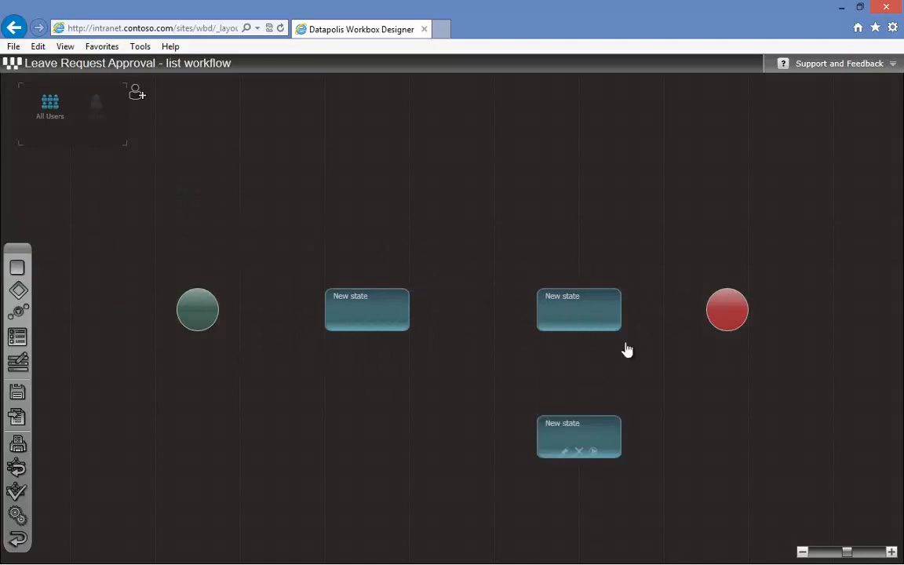
Rename the state nearest the start point to "Leave request draft"
{"action": "double_click", "coordinate": [367, 310]}
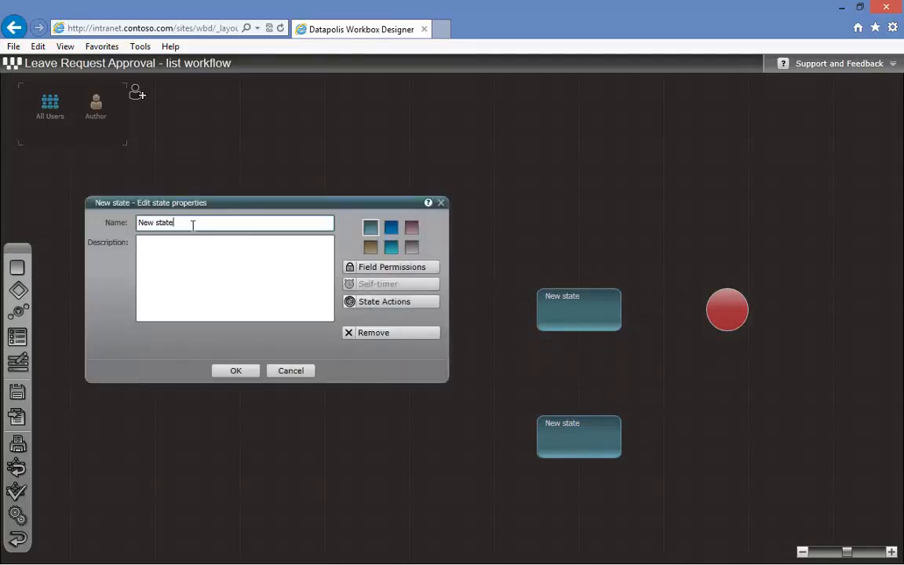
{"action": "left_click_drag", "start_coordinate": [193, 225], "coordinate": [137, 227]}
{"action": "type", "text": "Leave request draft"}
{"action": "key", "text": "Return"}
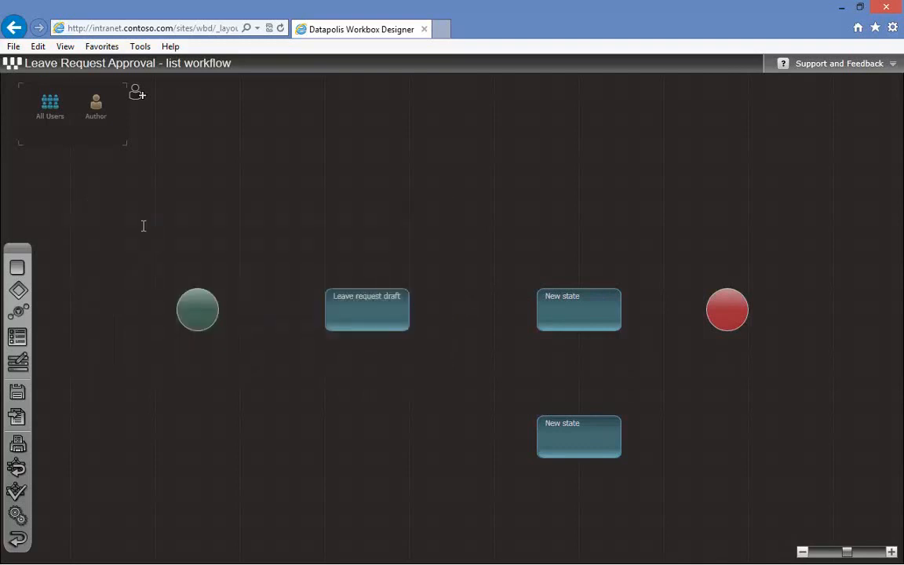
Rename the state before the end point to "Waiting for approval" and give it the pink colour
{"action": "double_click", "coordinate": [580, 308]}
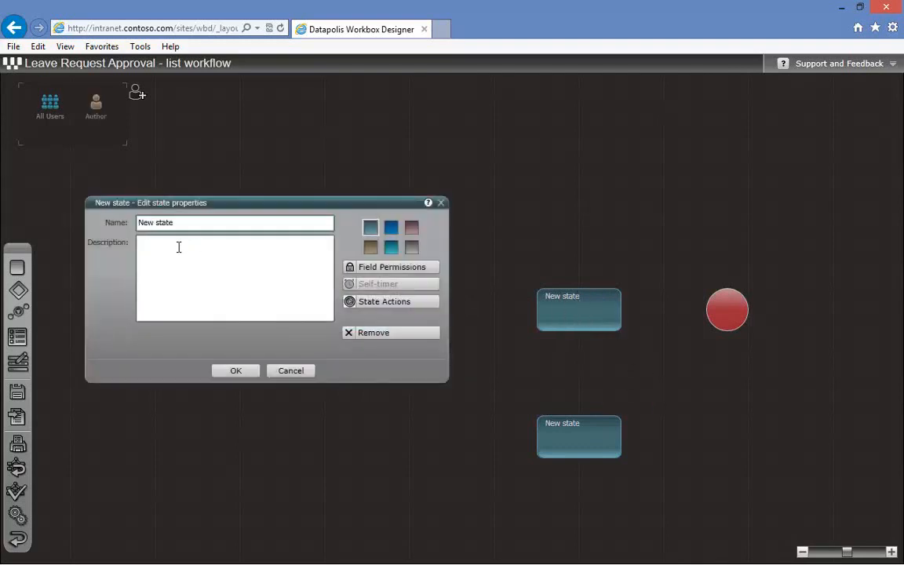
{"action": "type", "text": "W"}
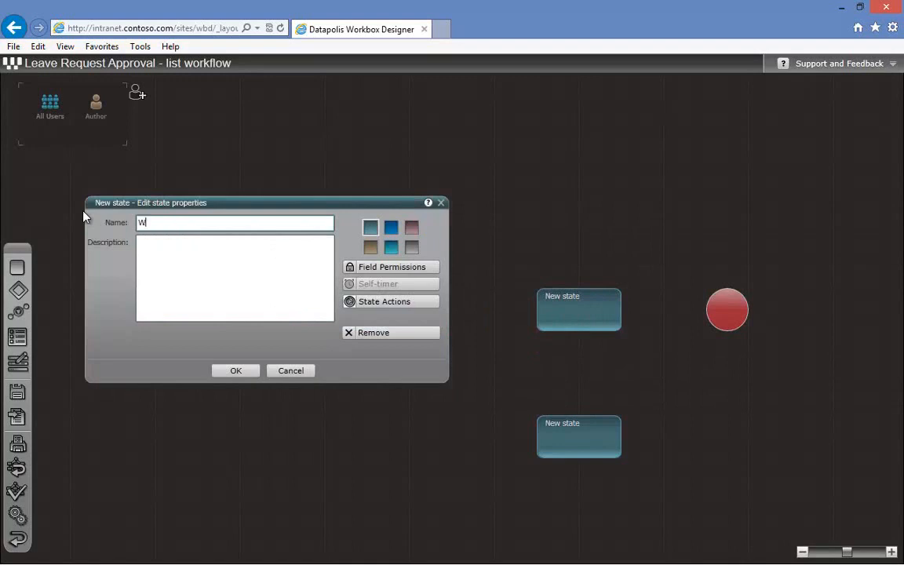
{"action": "type", "text": "aiting for approval"}
{"action": "left_click", "coordinate": [411, 226]}
{"action": "left_click", "coordinate": [235, 370]}
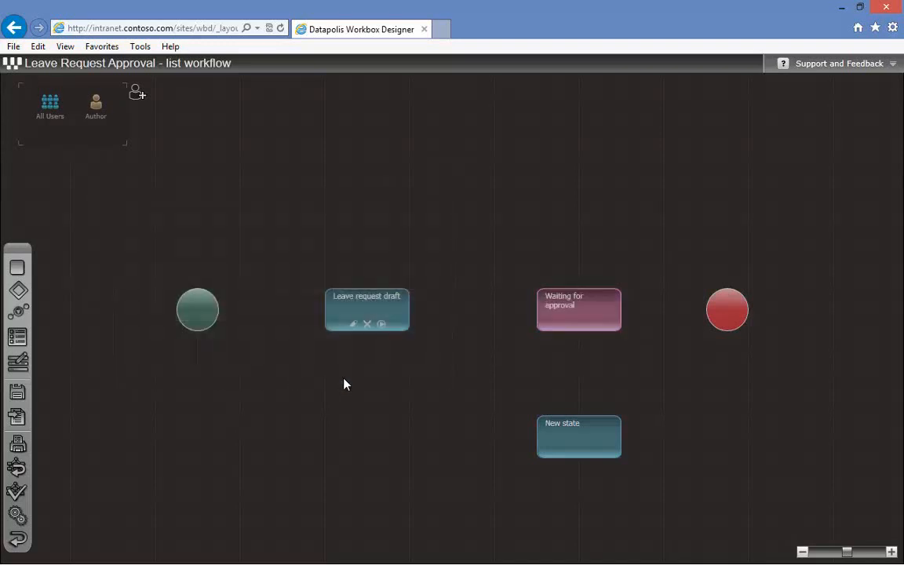
Rename the lower state to "Waiting for clarifications" and give it the dark blue colour
{"action": "double_click", "coordinate": [572, 438]}
{"action": "left_click_drag", "start_coordinate": [191, 222], "coordinate": [2, 212]}
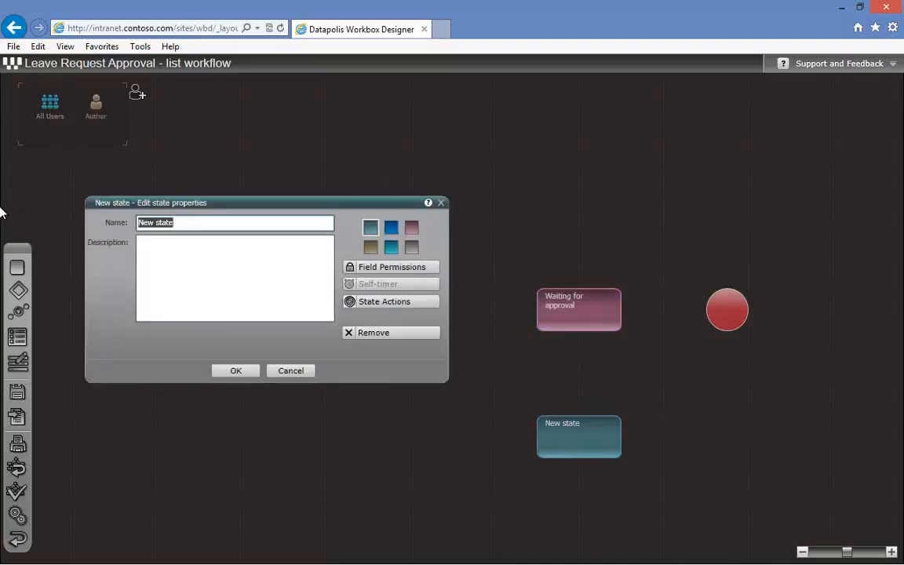
{"action": "type", "text": "Waiting for clarifi"}
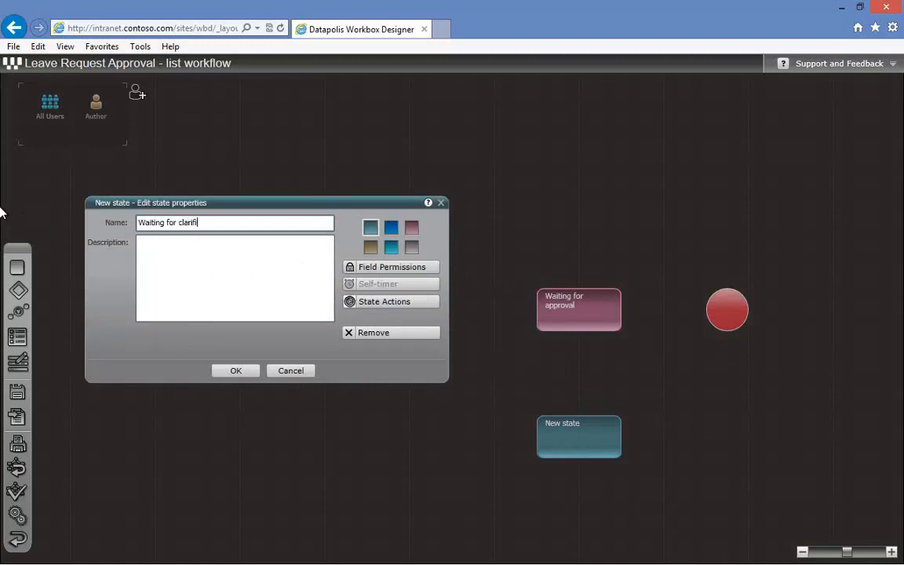
{"action": "type", "text": "cations"}
{"action": "left_click", "coordinate": [390, 234]}
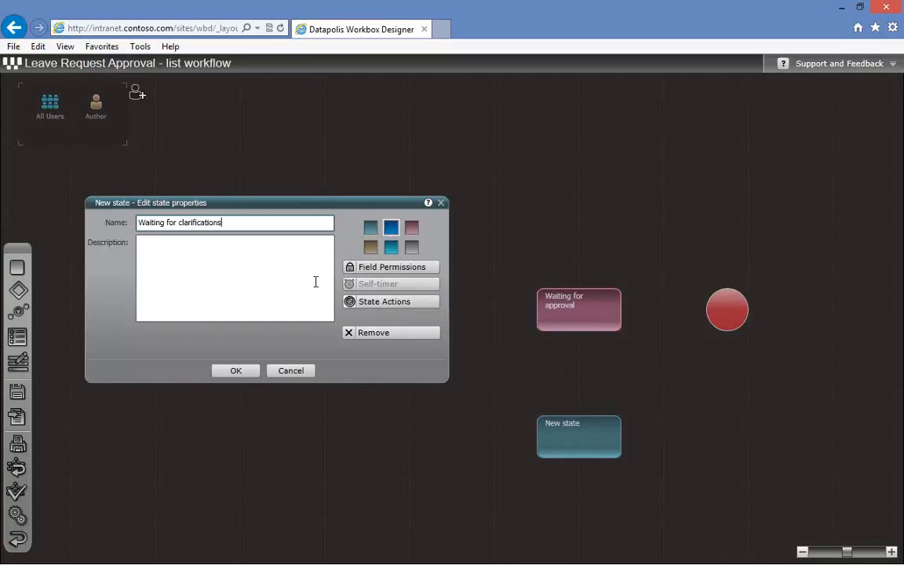
{"action": "left_click", "coordinate": [241, 372]}
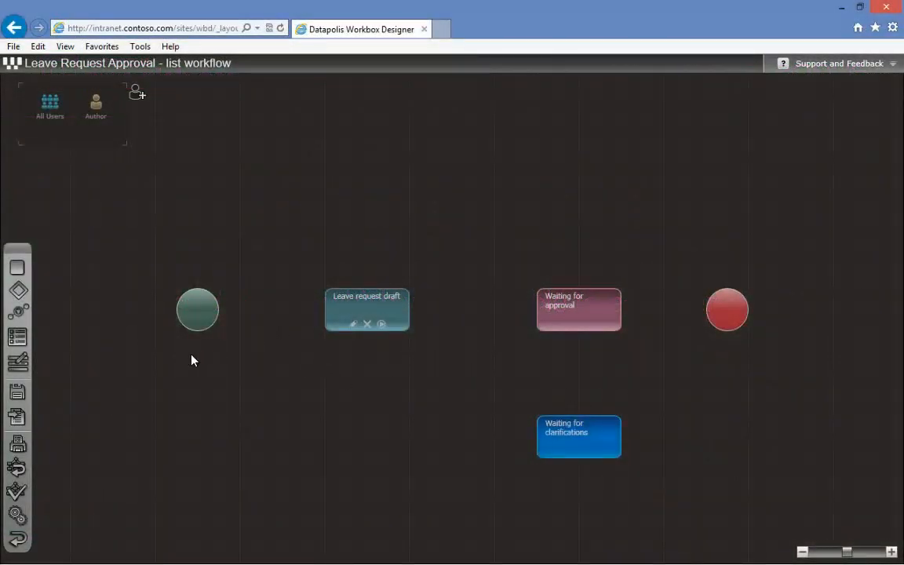
Connect the start point, Leave request draft, Waiting for approval and the end point in sequence with actions
{"action": "left_click", "coordinate": [18, 314]}
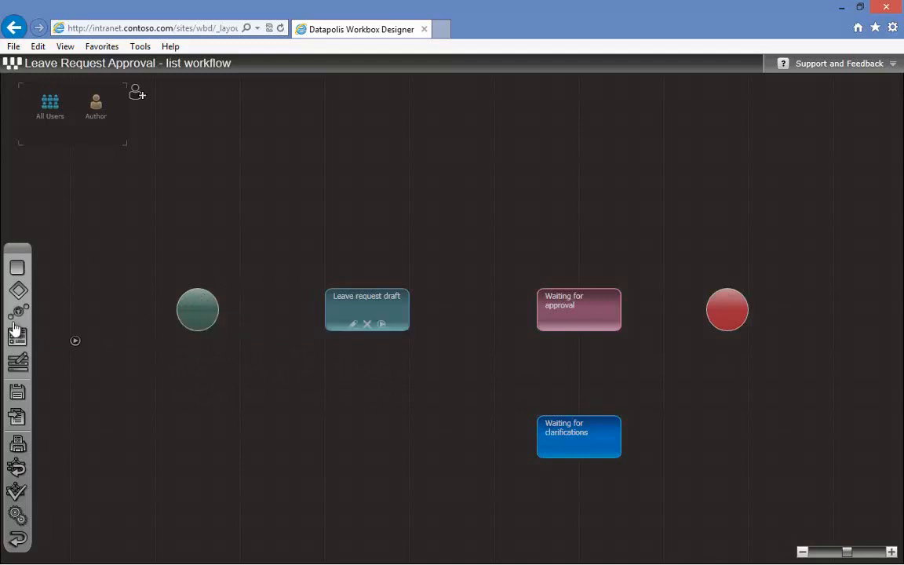
{"action": "left_click", "coordinate": [22, 314]}
{"action": "left_click_drag", "start_coordinate": [198, 315], "coordinate": [329, 312]}
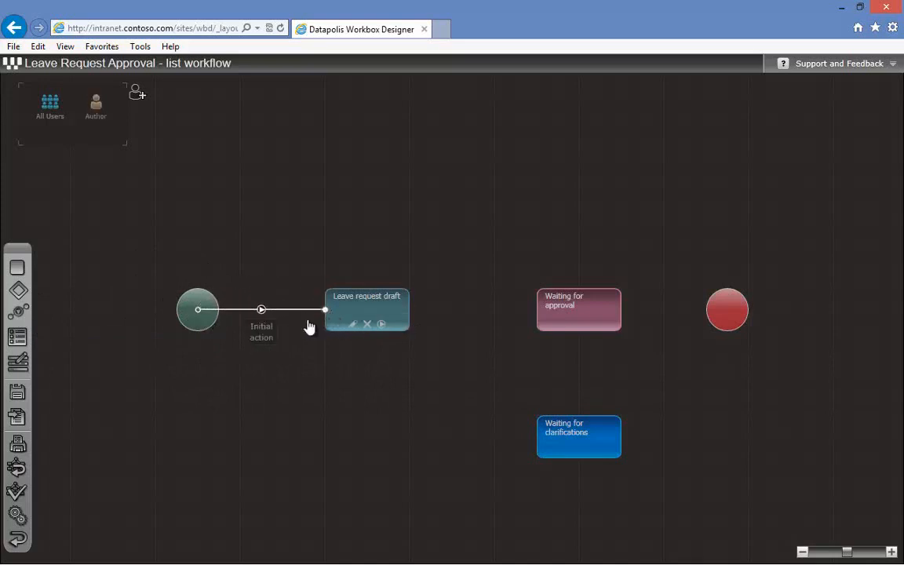
{"action": "left_click", "coordinate": [383, 325]}
{"action": "left_click_drag", "start_coordinate": [412, 309], "coordinate": [540, 317]}
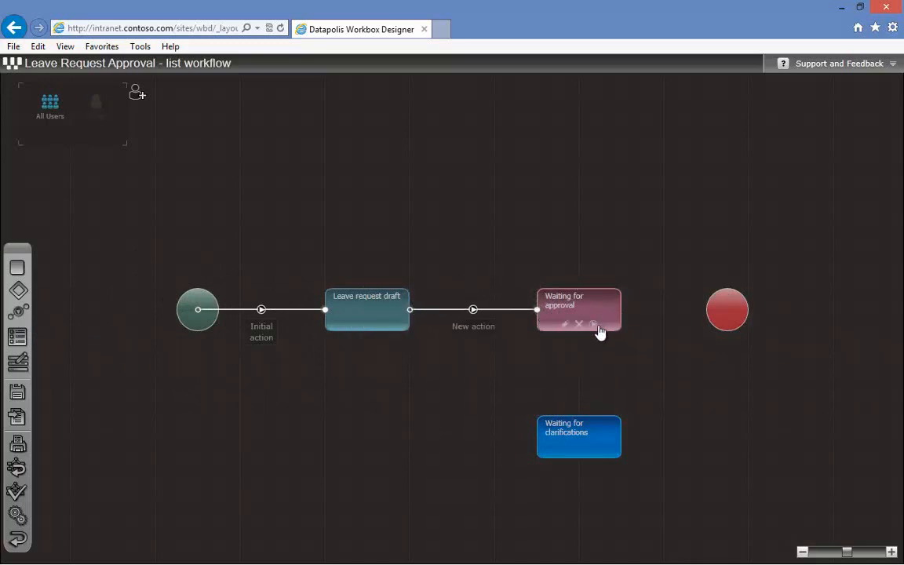
{"action": "left_click", "coordinate": [594, 324]}
{"action": "left_click_drag", "start_coordinate": [621, 310], "coordinate": [722, 322]}
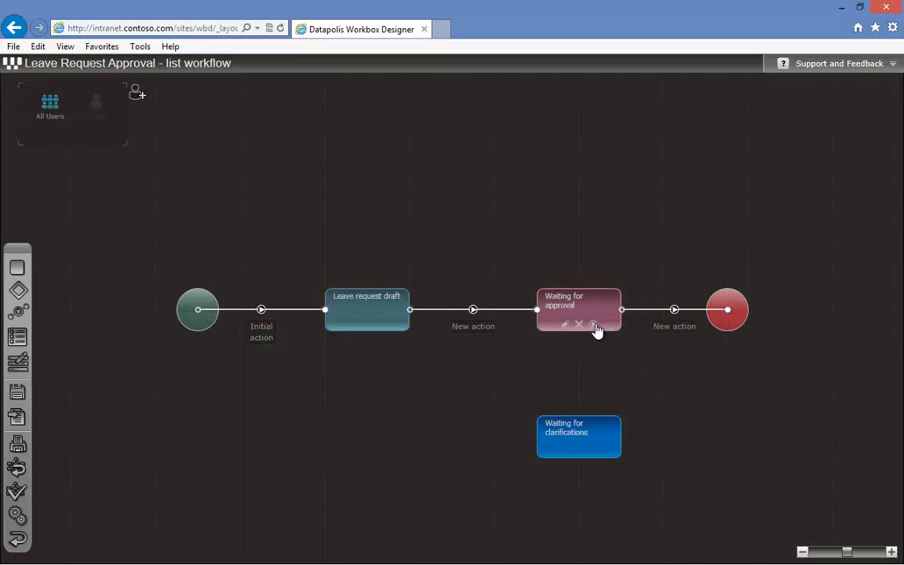
Add a second action from Waiting for approval to the end point and bend its line to run above the first
{"action": "left_click", "coordinate": [596, 328]}
{"action": "left_click", "coordinate": [723, 312]}
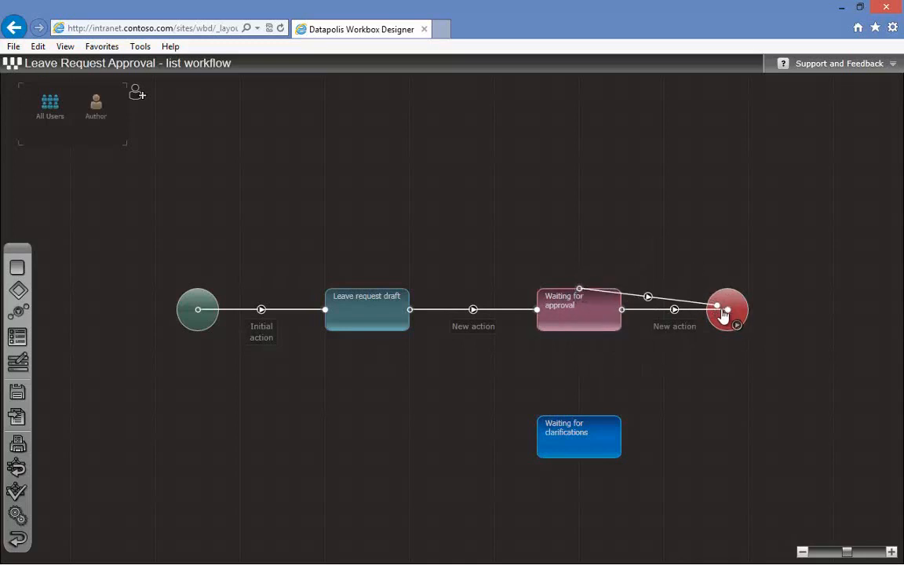
{"action": "left_click_drag", "start_coordinate": [653, 301], "coordinate": [579, 226]}
{"action": "left_click_drag", "start_coordinate": [652, 270], "coordinate": [685, 226]}
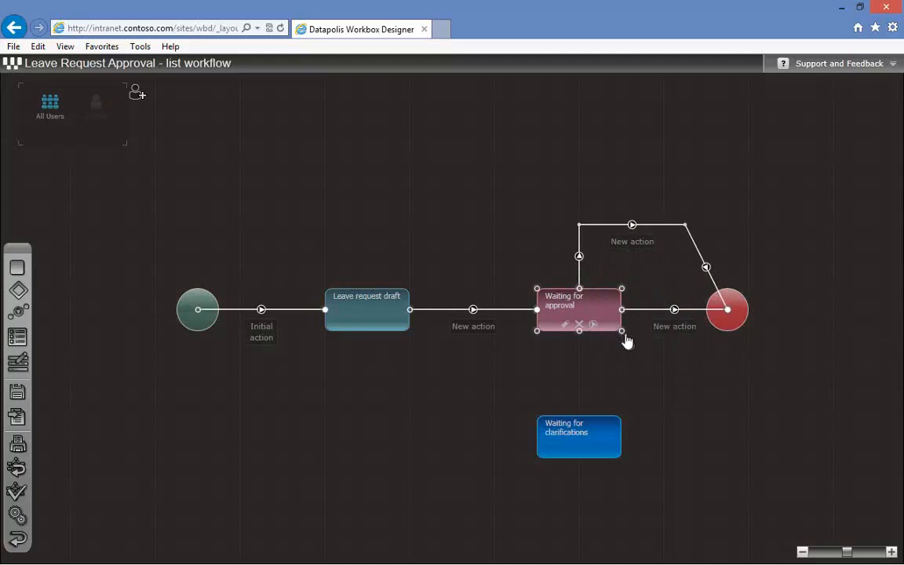
Add one action from Waiting for approval to Waiting for clarifications and another returning from clarifications to approval
{"action": "left_click_drag", "start_coordinate": [626, 338], "coordinate": [620, 419]}
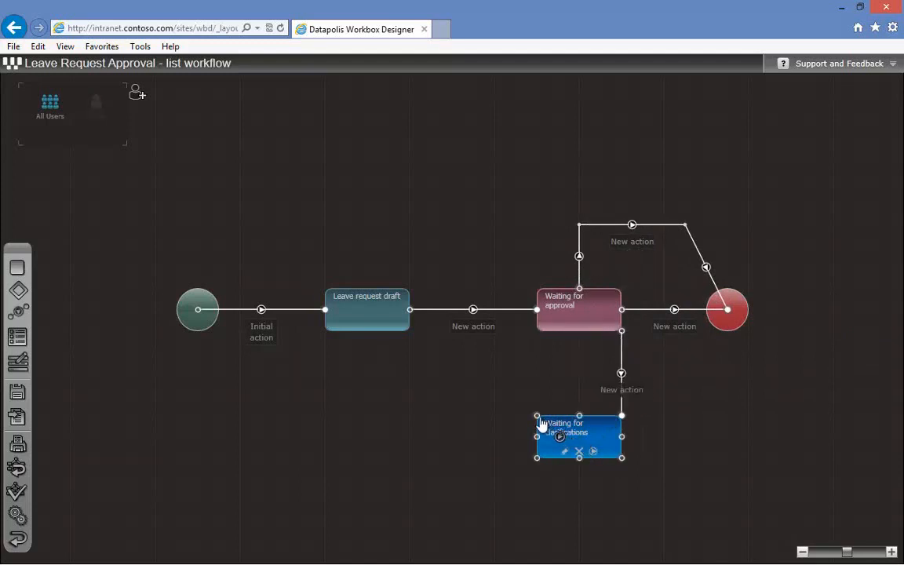
{"action": "left_click_drag", "start_coordinate": [537, 416], "coordinate": [539, 332]}
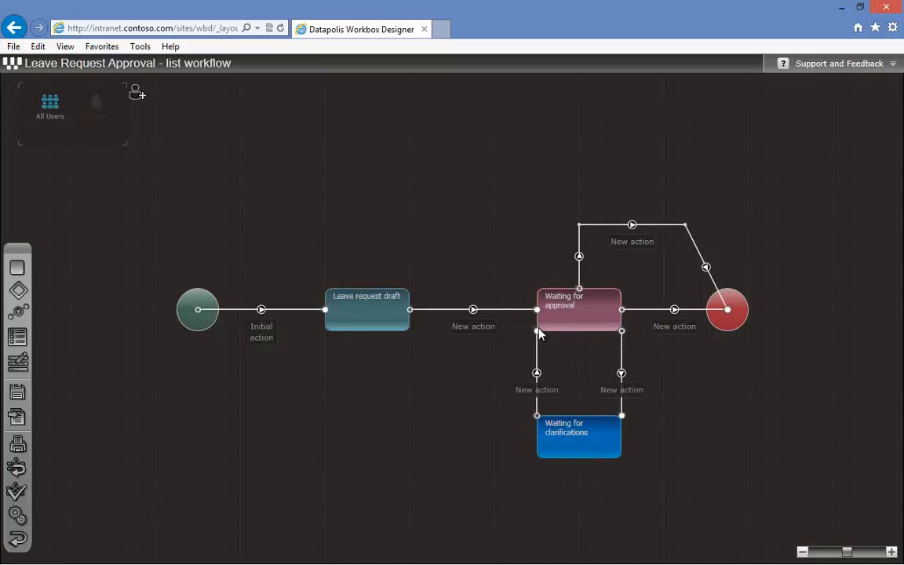
Rename the action between Leave request draft and Waiting for approval to "Send to approval"
{"action": "mouse_move", "coordinate": [480, 324]}
{"action": "left_click", "coordinate": [467, 342]}
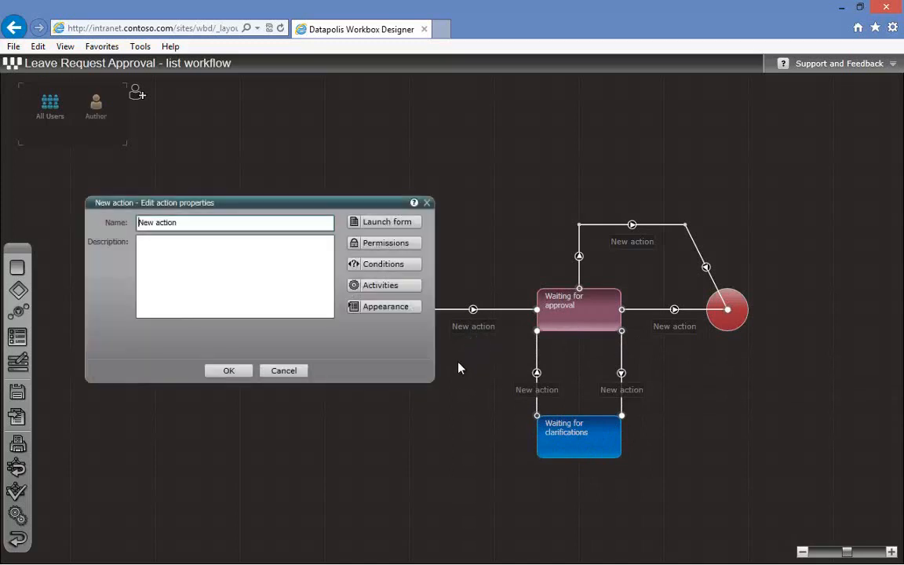
{"action": "left_click_drag", "start_coordinate": [243, 223], "coordinate": [94, 226]}
{"action": "type", "text": "Send to approval"}
{"action": "key", "text": "Return"}
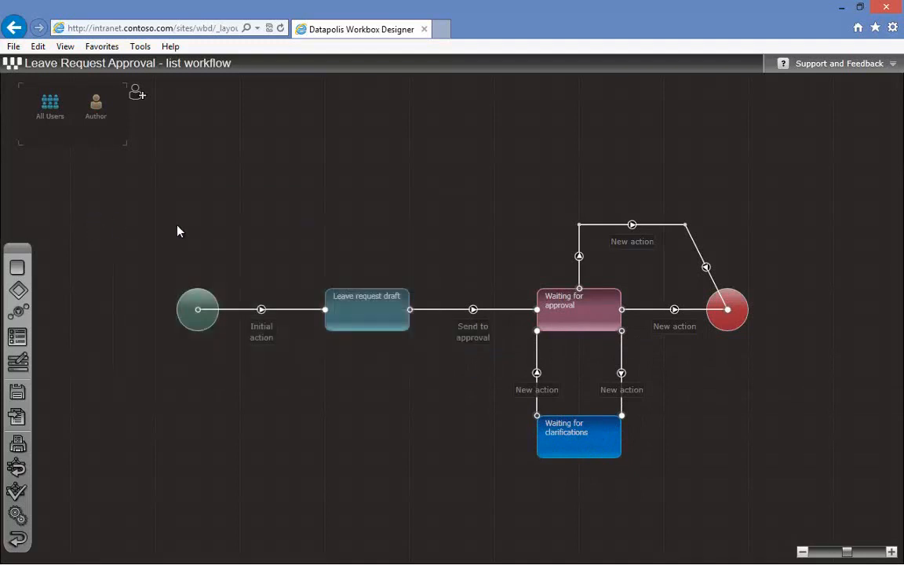
Rename the straight action from Waiting for approval to the end point as "Approve"
{"action": "double_click", "coordinate": [677, 333]}
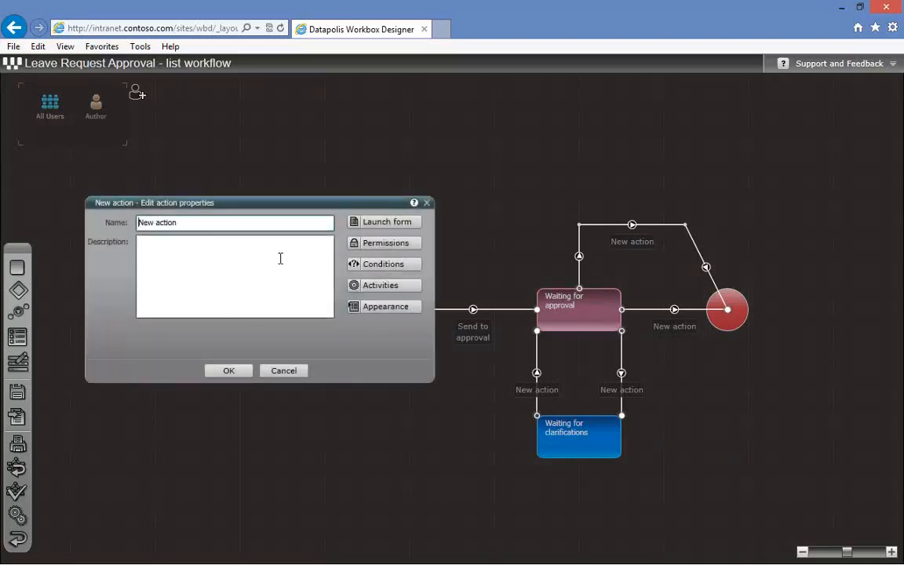
{"action": "left_click_drag", "start_coordinate": [214, 224], "coordinate": [115, 225]}
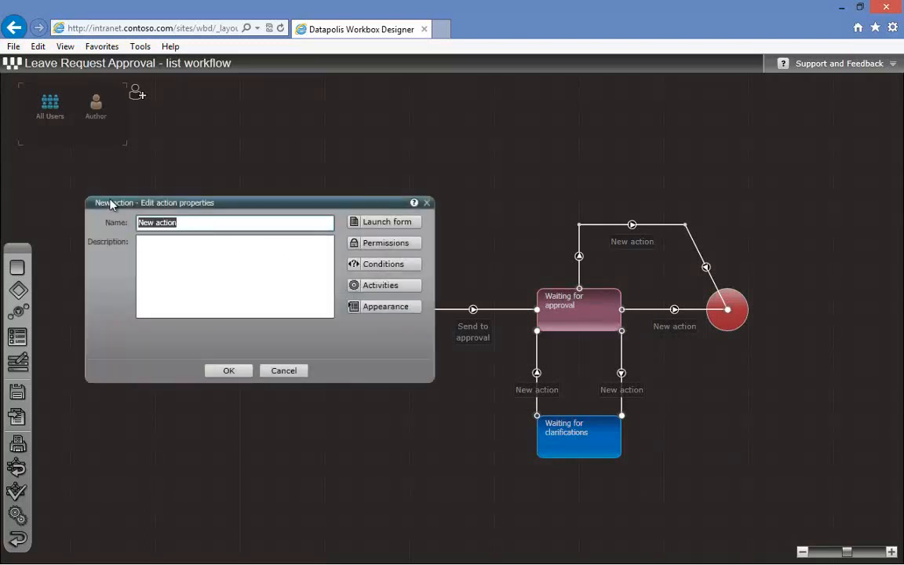
{"action": "type", "text": "Approve"}
{"action": "key", "text": "Return"}
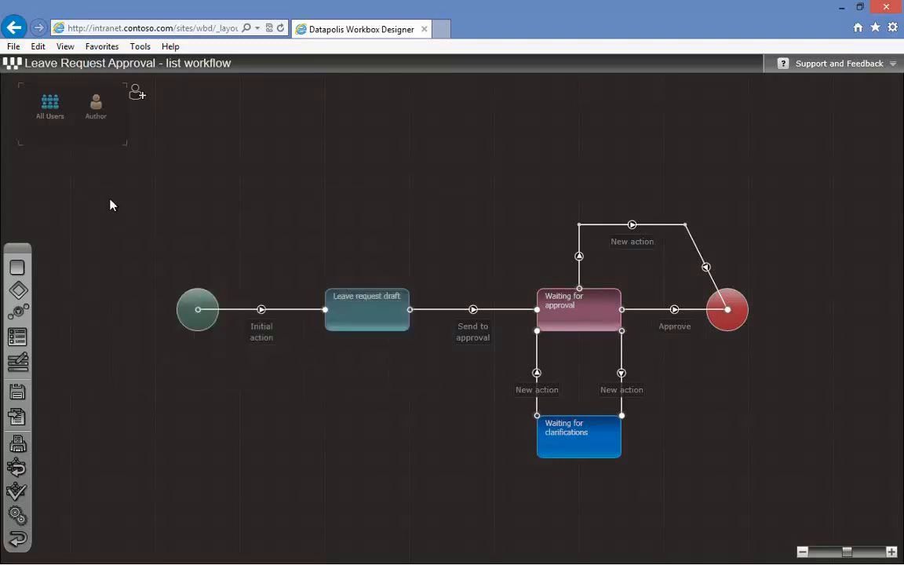
Rename the bent upper action from Waiting for approval to the end point as "Reject"
{"action": "double_click", "coordinate": [633, 239]}
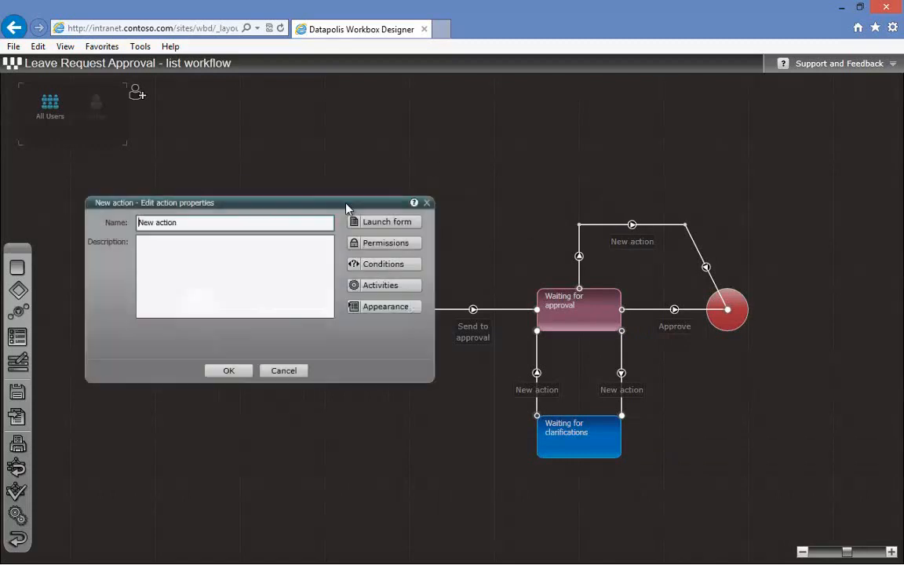
{"action": "left_click_drag", "start_coordinate": [196, 224], "coordinate": [93, 230]}
{"action": "type", "text": "Reject"}
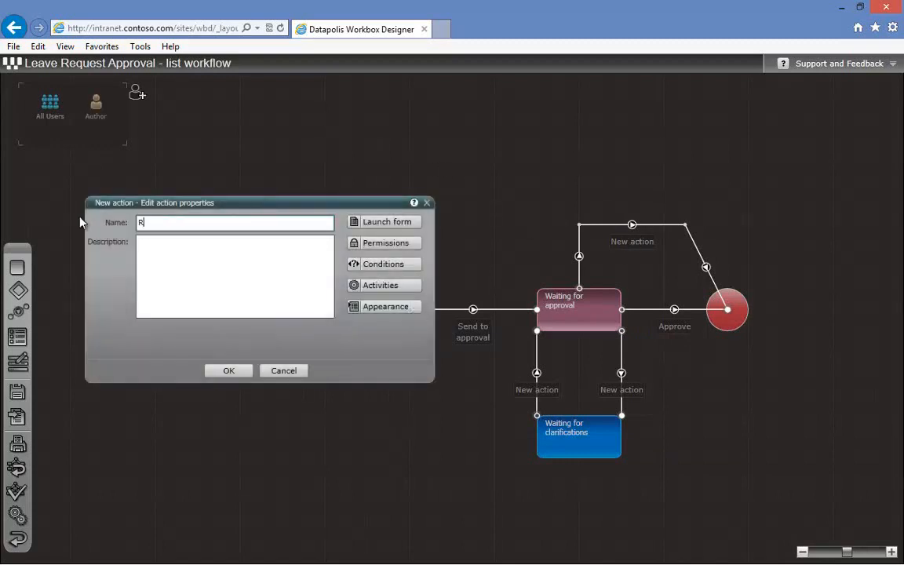
{"action": "key", "text": "Return"}
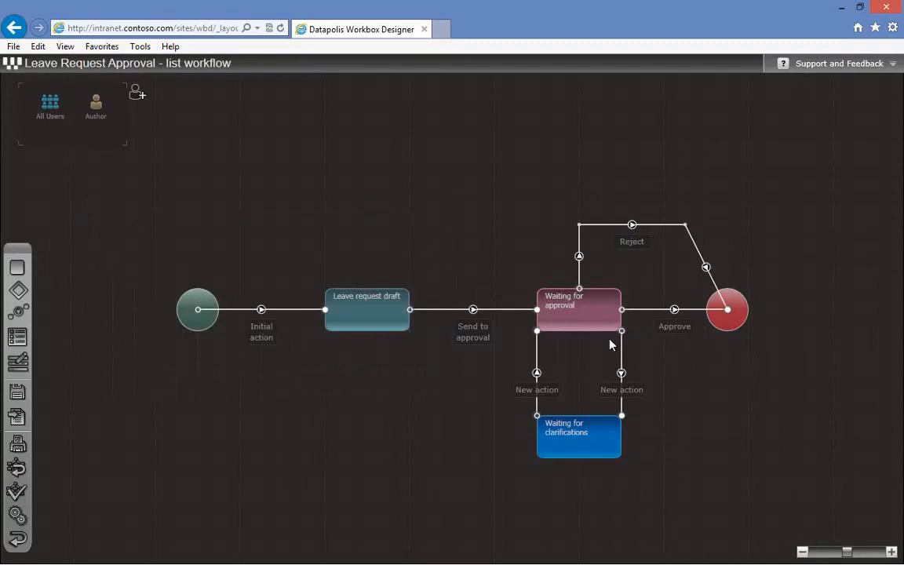
Rename the action leading from Waiting for approval to Waiting for clarifications as "Ask for clarifications"
{"action": "double_click", "coordinate": [635, 392]}
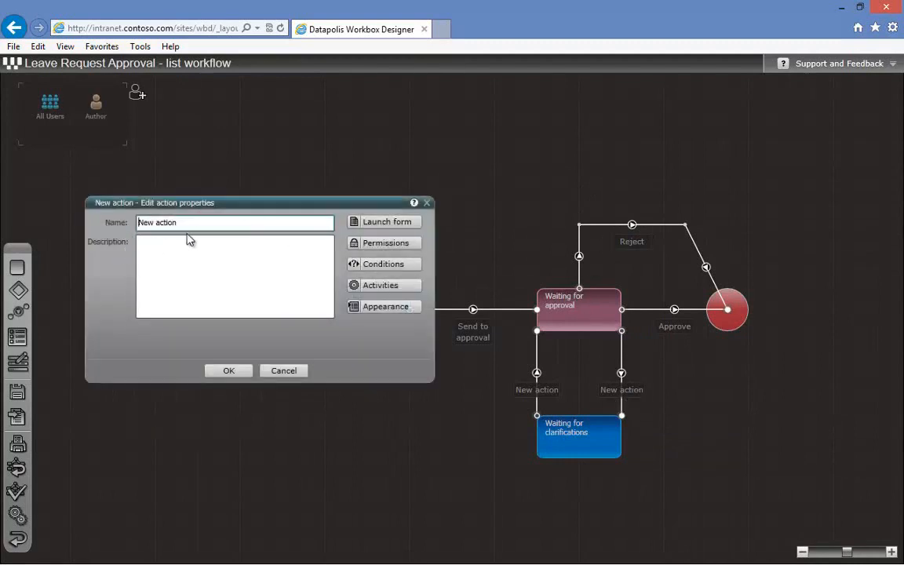
{"action": "left_click_drag", "start_coordinate": [185, 223], "coordinate": [110, 223]}
{"action": "type", "text": "Ask for clarifications"}
{"action": "key", "text": "Return"}
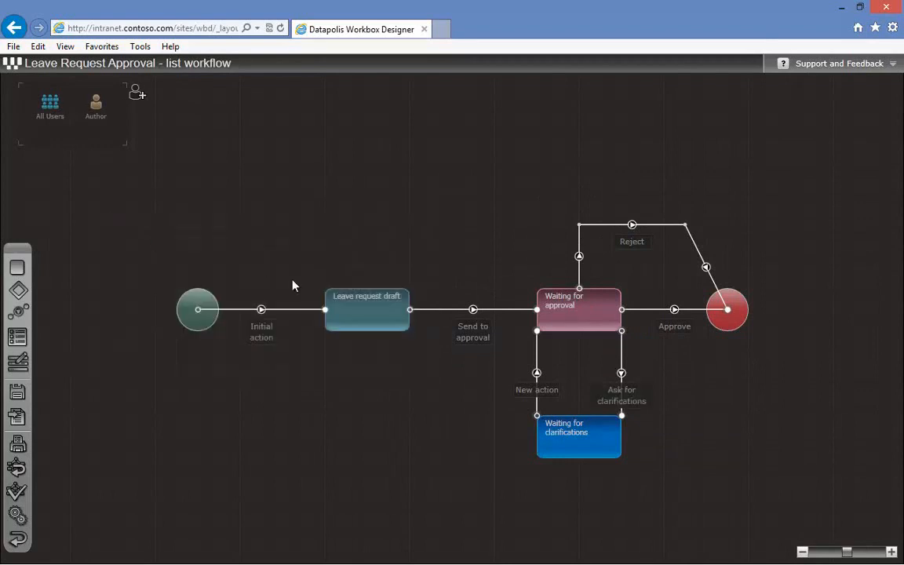
Rename the action returning from Waiting for clarifications to Waiting for approval as "Answer"
{"action": "double_click", "coordinate": [540, 387]}
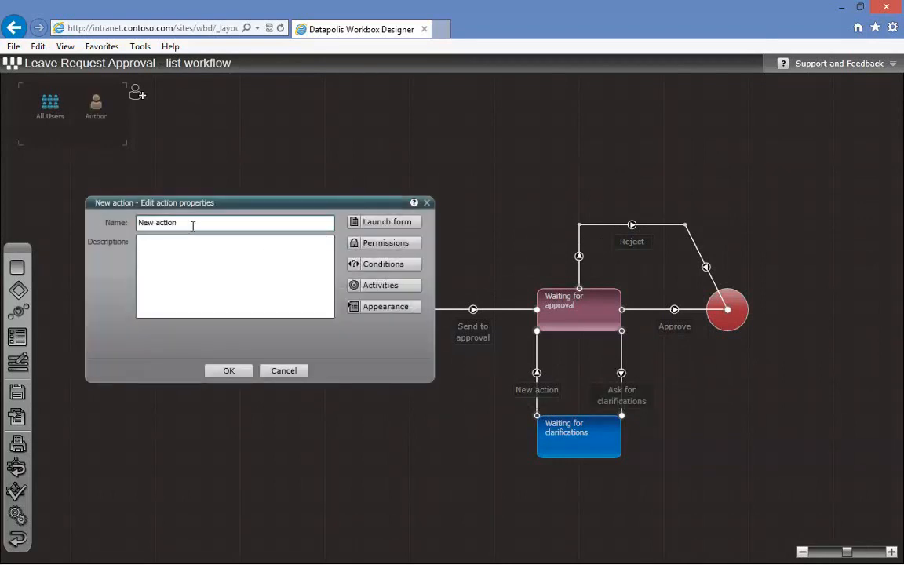
{"action": "left_click_drag", "start_coordinate": [188, 223], "coordinate": [112, 226]}
{"action": "type", "text": "Answer"}
{"action": "key", "text": "Return"}
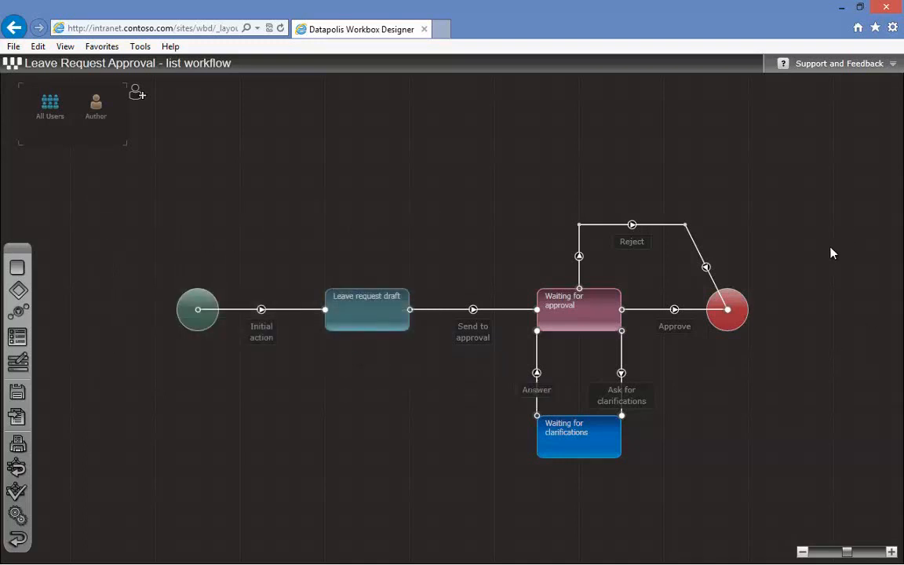
Set the end state's custom names to "Approved" for the Approve action and "Rejected" for the Reject action
{"action": "double_click", "coordinate": [744, 310]}
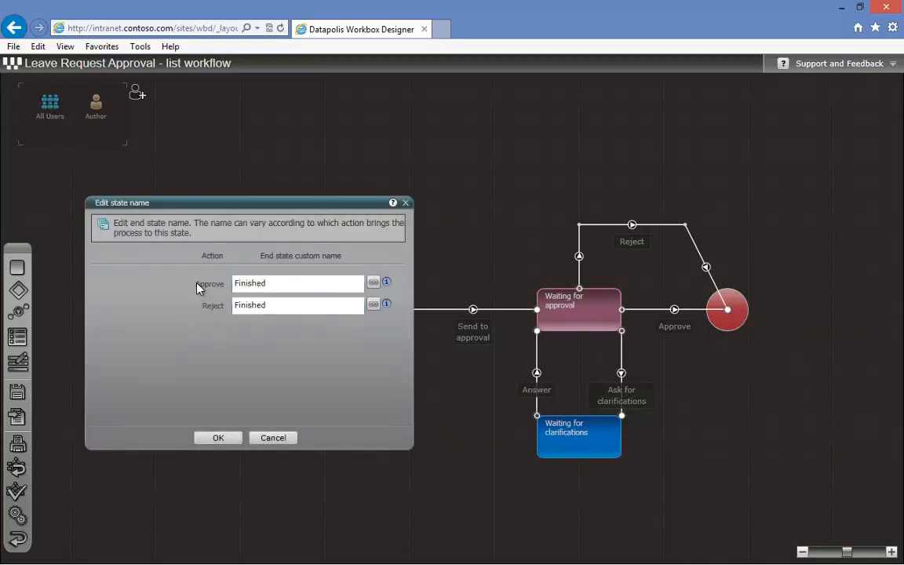
{"action": "double_click", "coordinate": [252, 284]}
{"action": "type", "text": "Approved"}
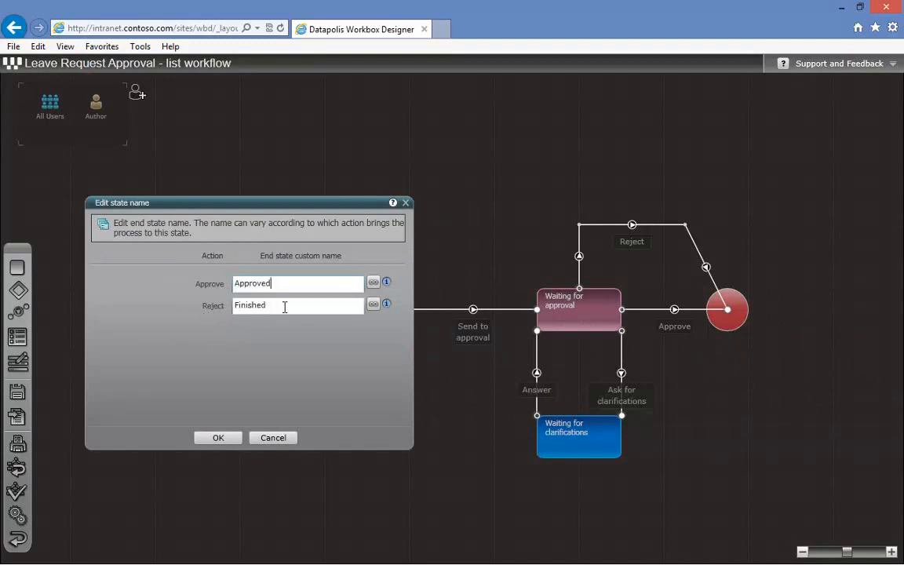
{"action": "left_click_drag", "start_coordinate": [284, 307], "coordinate": [224, 306]}
{"action": "type", "text": "Rejected"}
{"action": "left_click", "coordinate": [219, 437]}
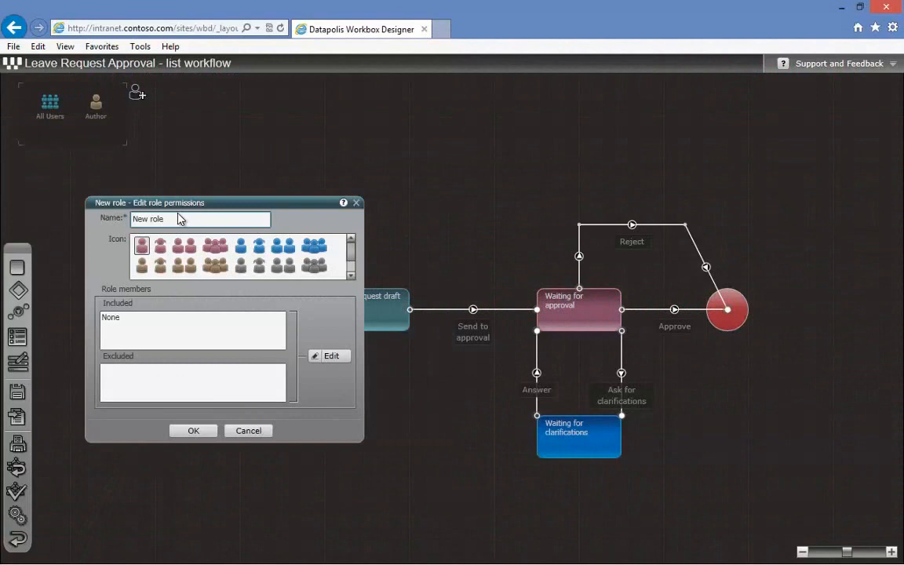
Create a new role named "Approver" and include the approving user as its member
{"action": "left_click_drag", "start_coordinate": [180, 219], "coordinate": [103, 224]}
{"action": "type", "text": "Approver"}
{"action": "left_click", "coordinate": [140, 334]}
{"action": "type", "text": "anna"}
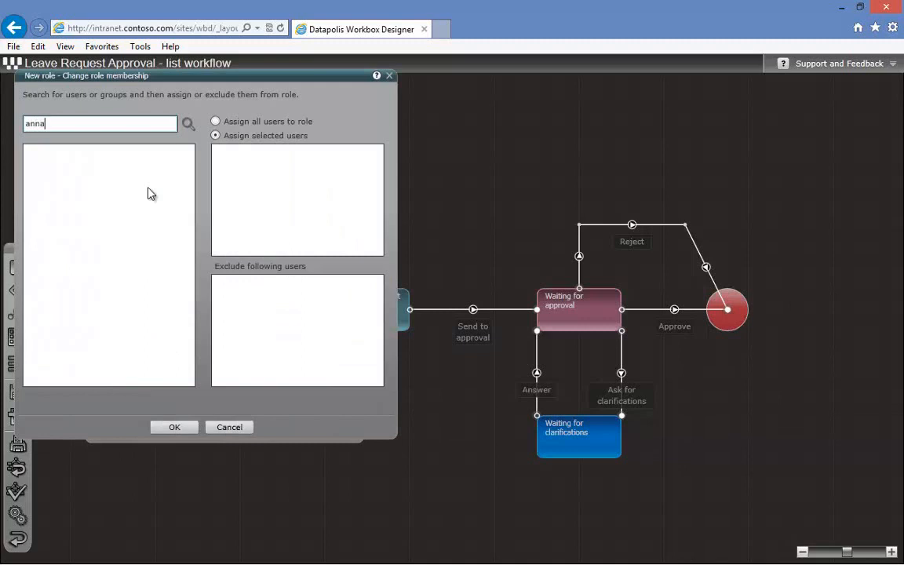
{"action": "key", "text": "Return"}
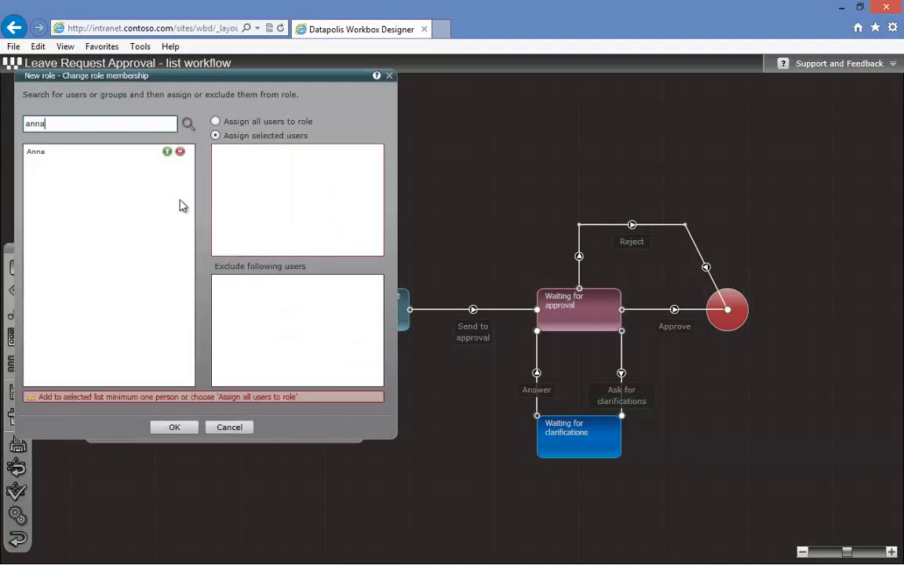
{"action": "left_click", "coordinate": [167, 153]}
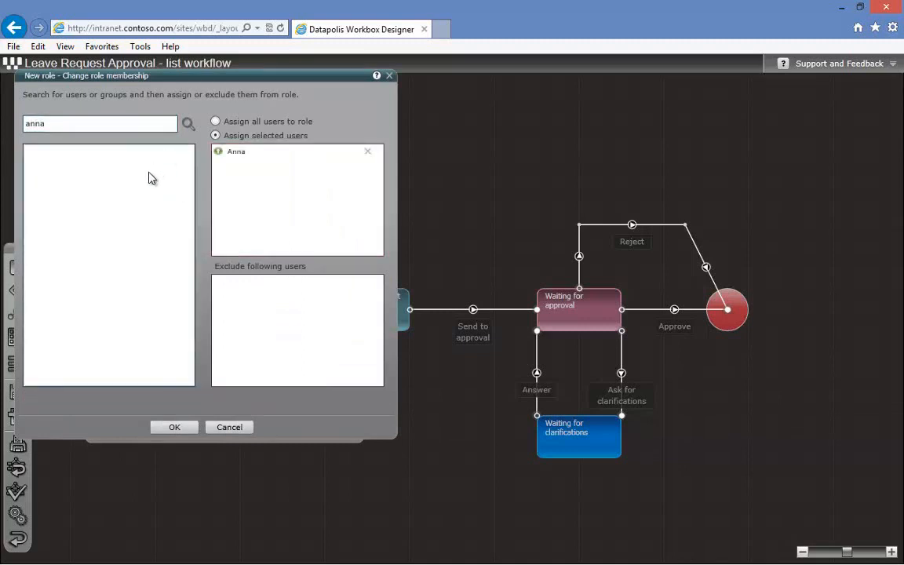
{"action": "left_click", "coordinate": [174, 427]}
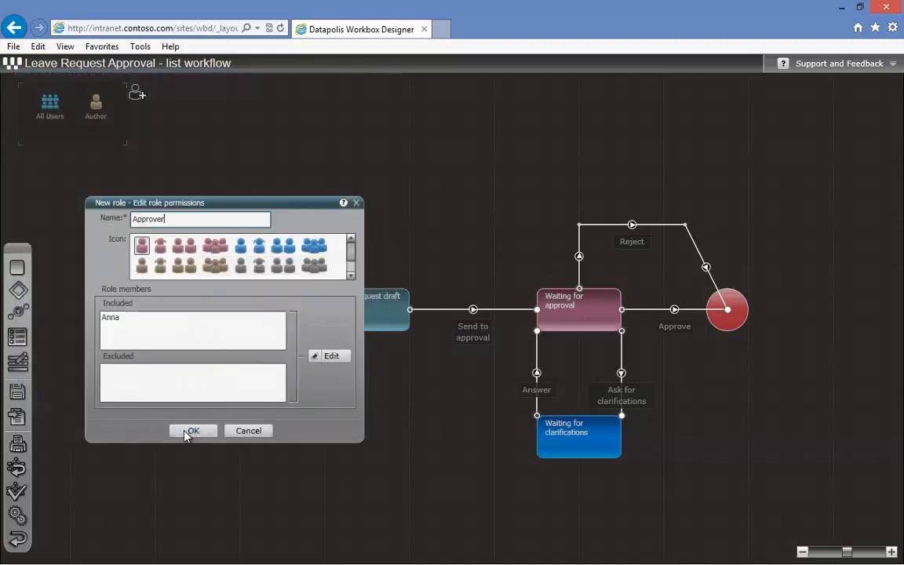
{"action": "left_click", "coordinate": [188, 431]}
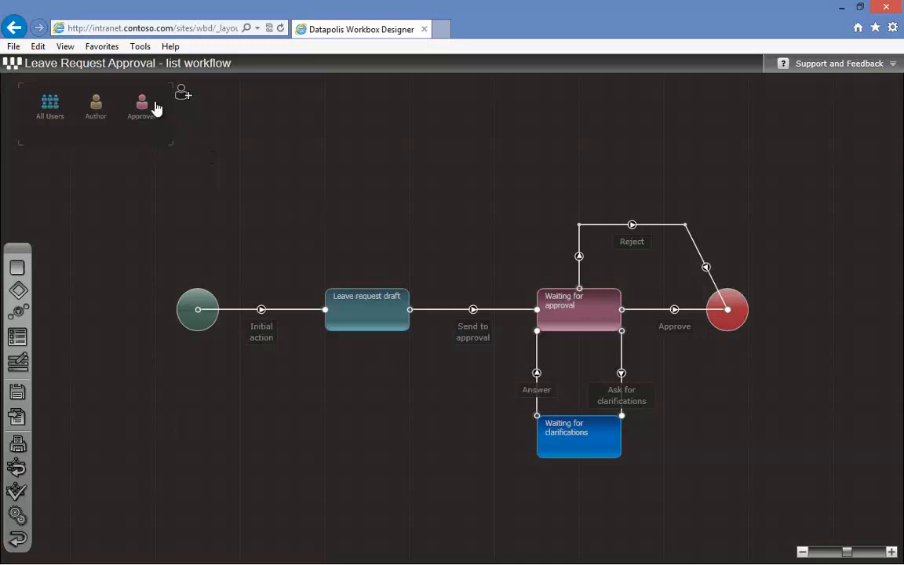
Assign the Approver role to the Approve, Reject and Ask for clarifications actions
{"action": "mouse_move", "coordinate": [149, 103]}
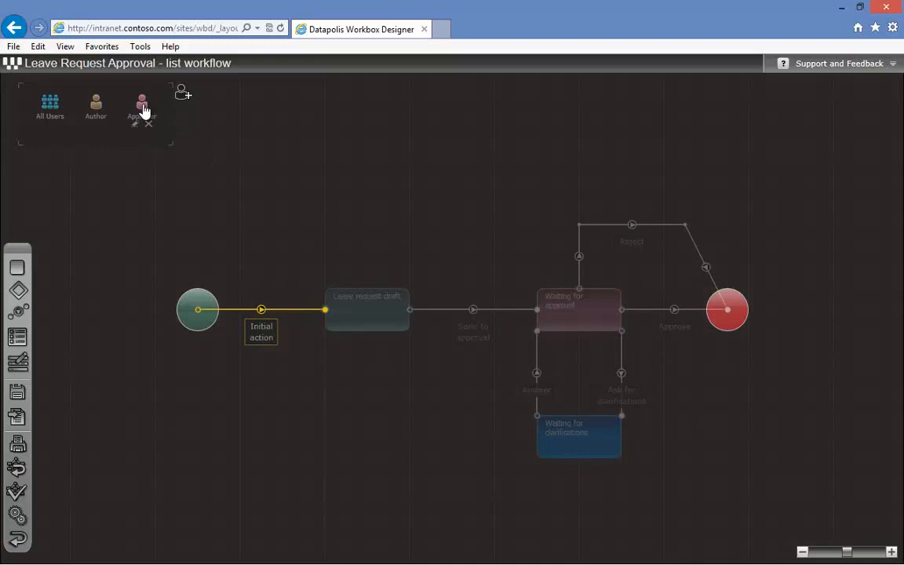
{"action": "left_click_drag", "start_coordinate": [143, 110], "coordinate": [675, 313]}
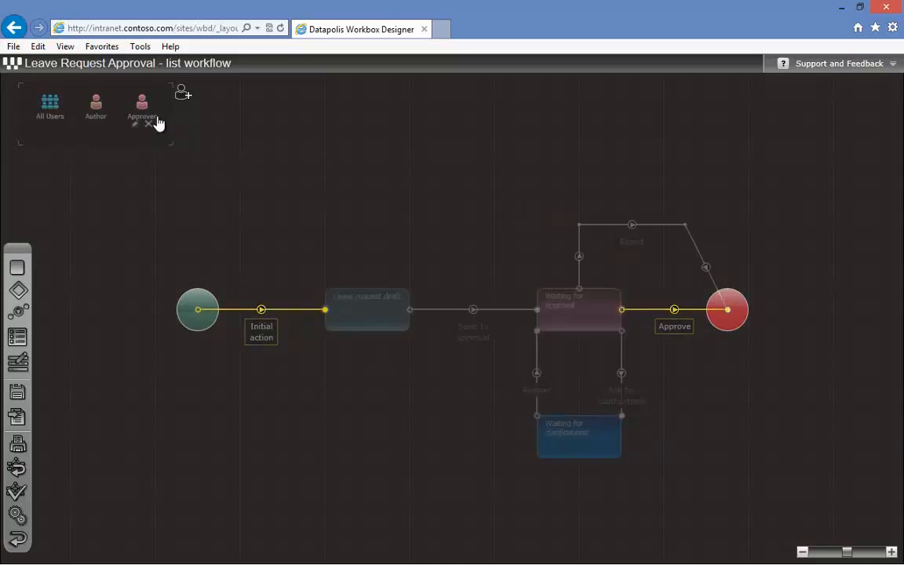
{"action": "left_click_drag", "start_coordinate": [143, 108], "coordinate": [629, 228]}
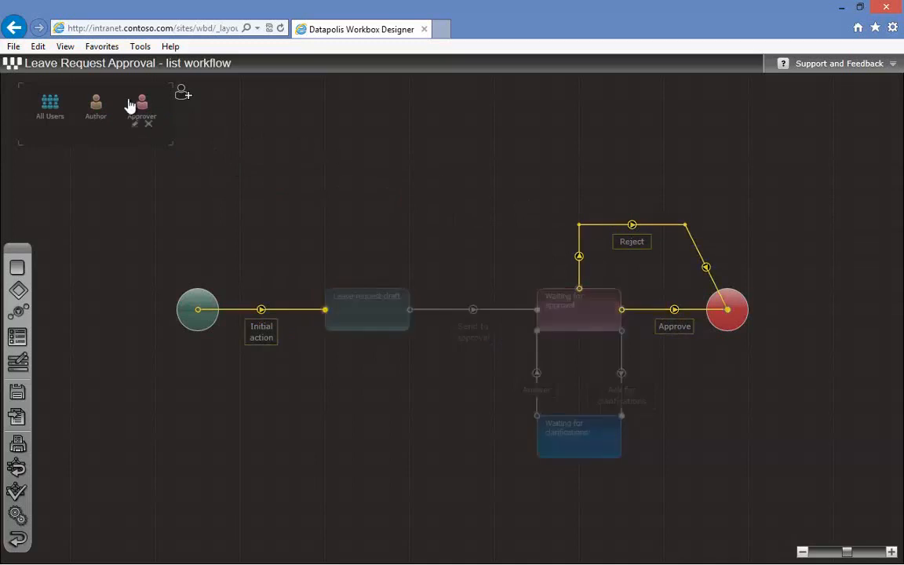
{"action": "left_click_drag", "start_coordinate": [142, 109], "coordinate": [621, 377]}
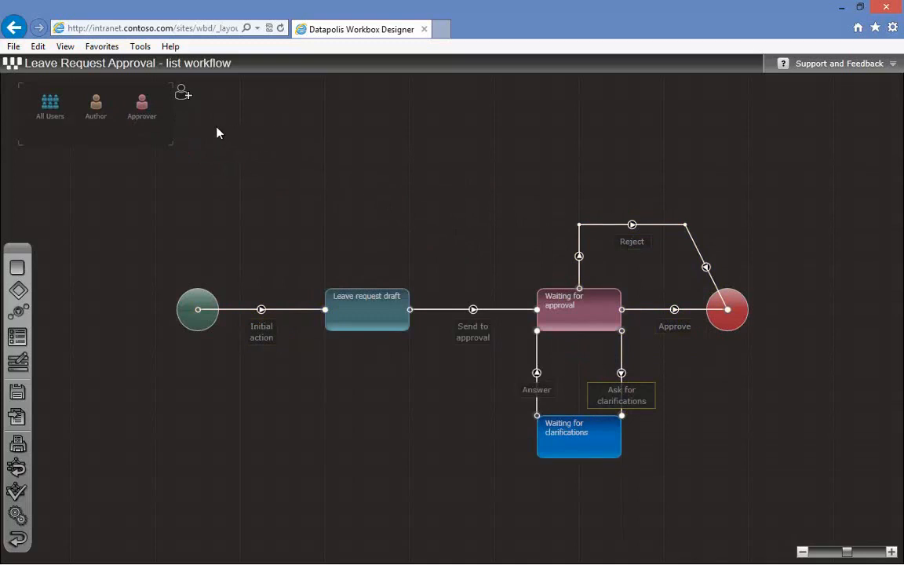
Permit the Author role to perform the Answer action
{"action": "mouse_move", "coordinate": [142, 104]}
{"action": "double_click", "coordinate": [537, 373]}
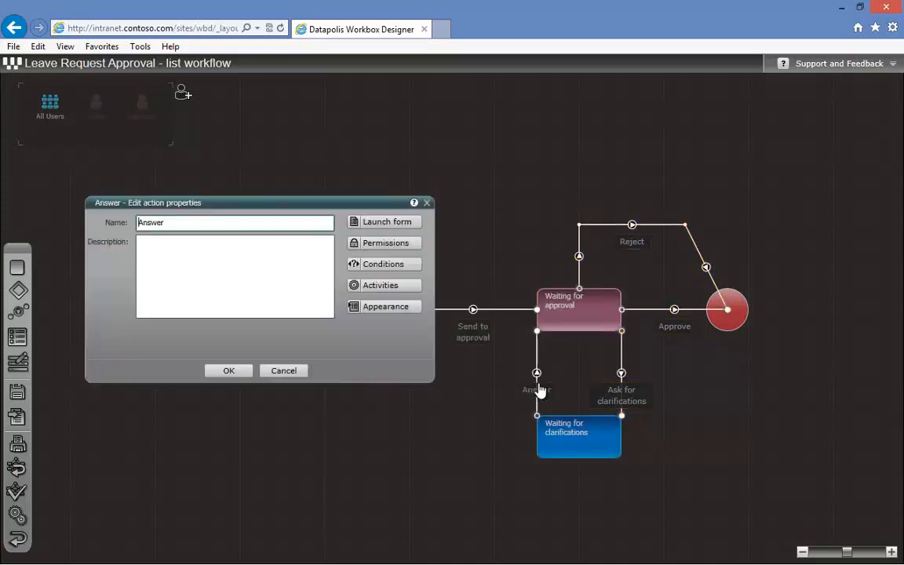
{"action": "left_click", "coordinate": [390, 248]}
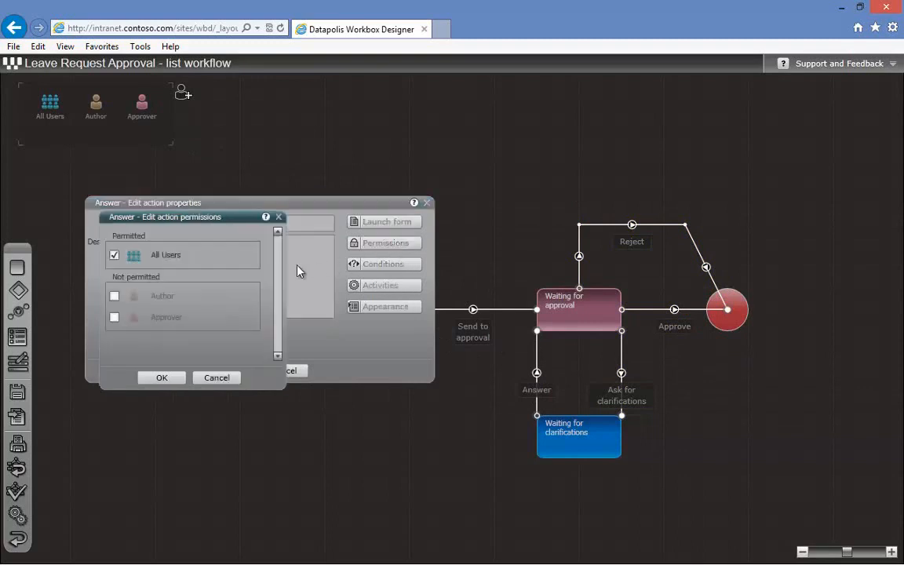
{"action": "left_click", "coordinate": [114, 296]}
{"action": "left_click", "coordinate": [160, 377]}
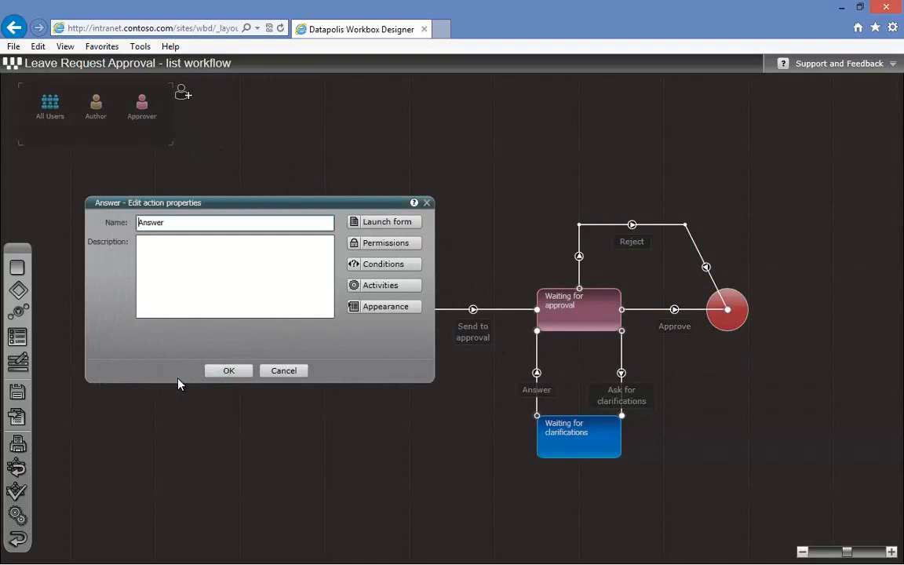
{"action": "left_click", "coordinate": [228, 371]}
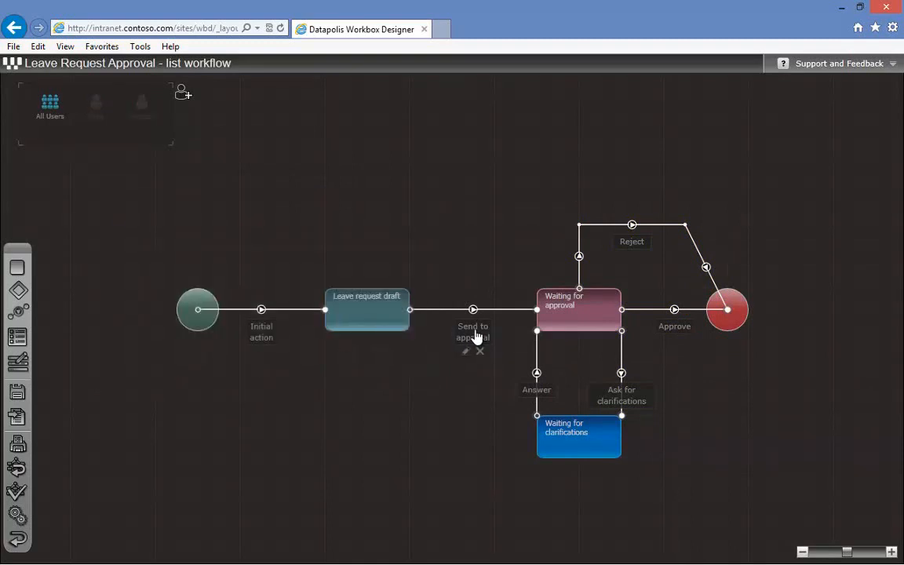
Permit the Author role to perform the Send to approval action
{"action": "double_click", "coordinate": [474, 333]}
{"action": "left_click", "coordinate": [390, 248]}
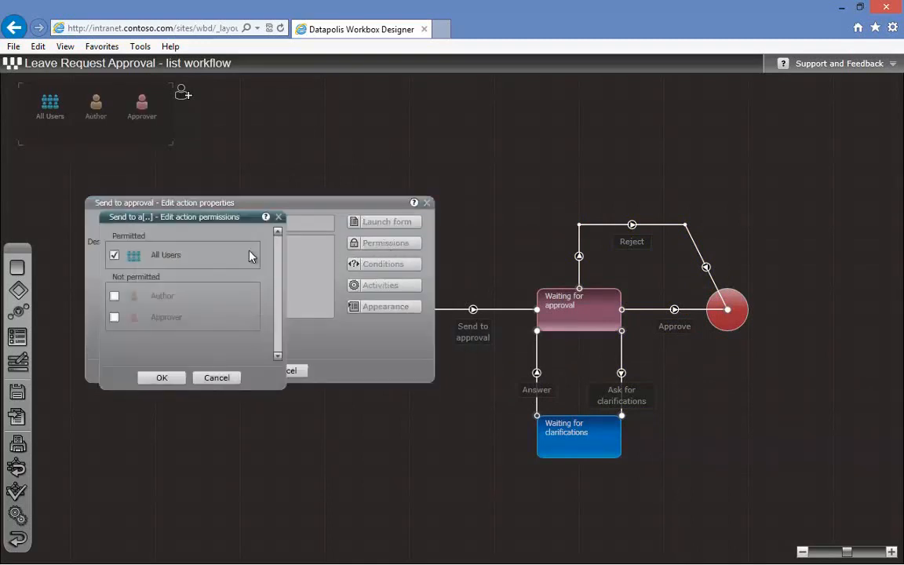
{"action": "left_click", "coordinate": [114, 297]}
{"action": "left_click", "coordinate": [173, 380]}
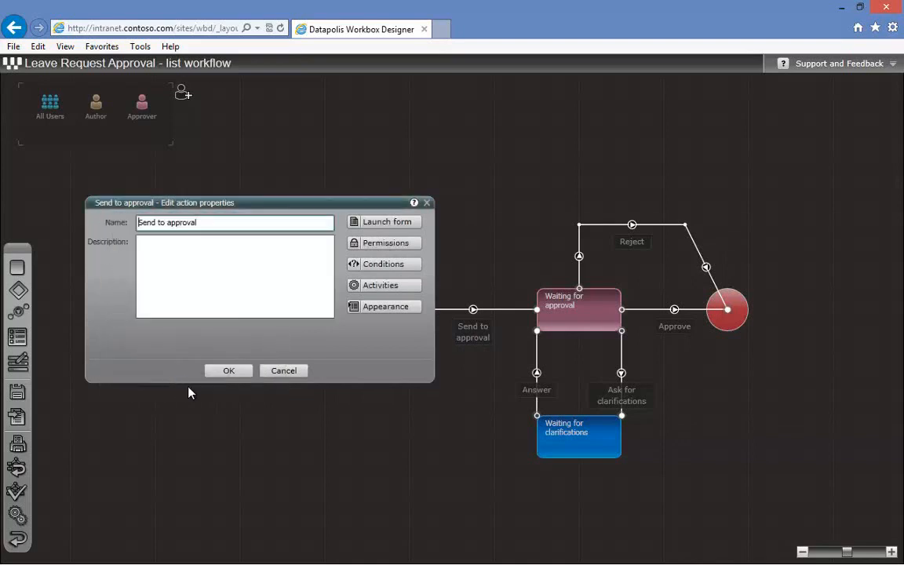
{"action": "left_click", "coordinate": [231, 372]}
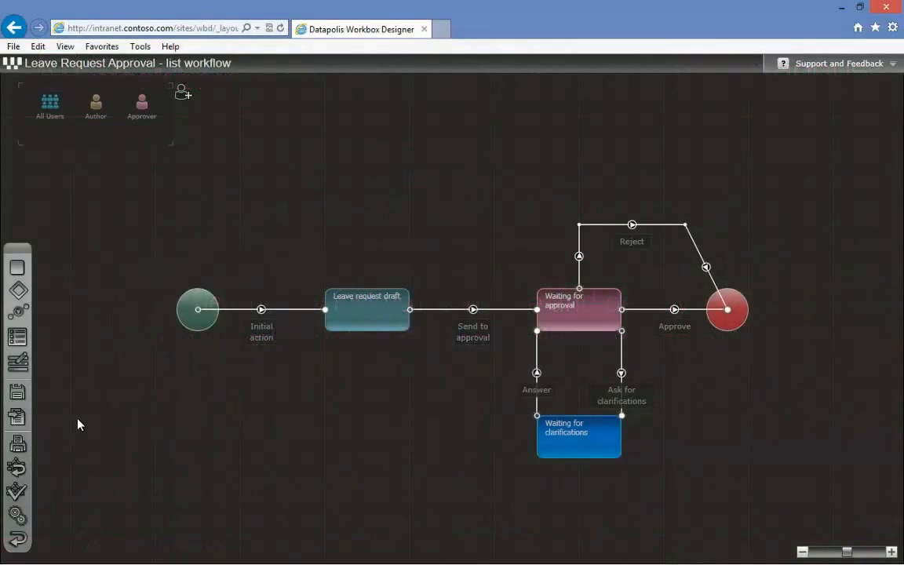
Deploy the Leave Request Approval workflow and close the deployment message
{"action": "left_click", "coordinate": [16, 422]}
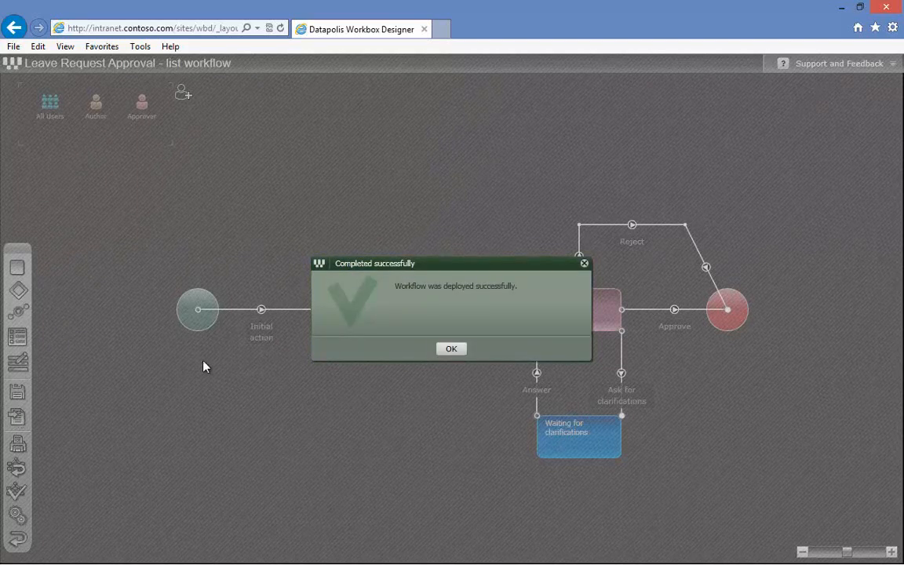
{"action": "right_click", "coordinate": [446, 353]}
{"action": "left_click", "coordinate": [445, 354]}
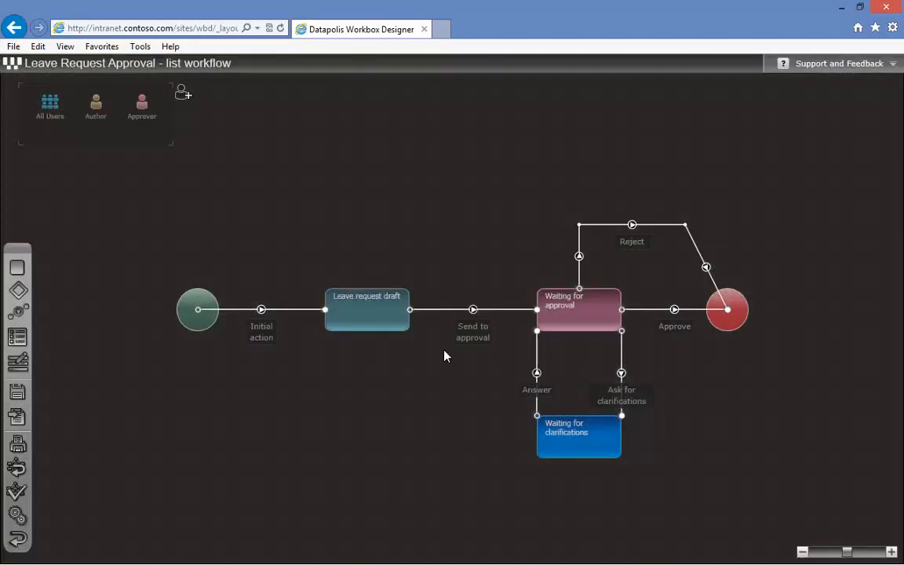
Open the Workbox demo site at sp2013/workboxdemo/ in a new browser tab
{"action": "left_click", "coordinate": [442, 29]}
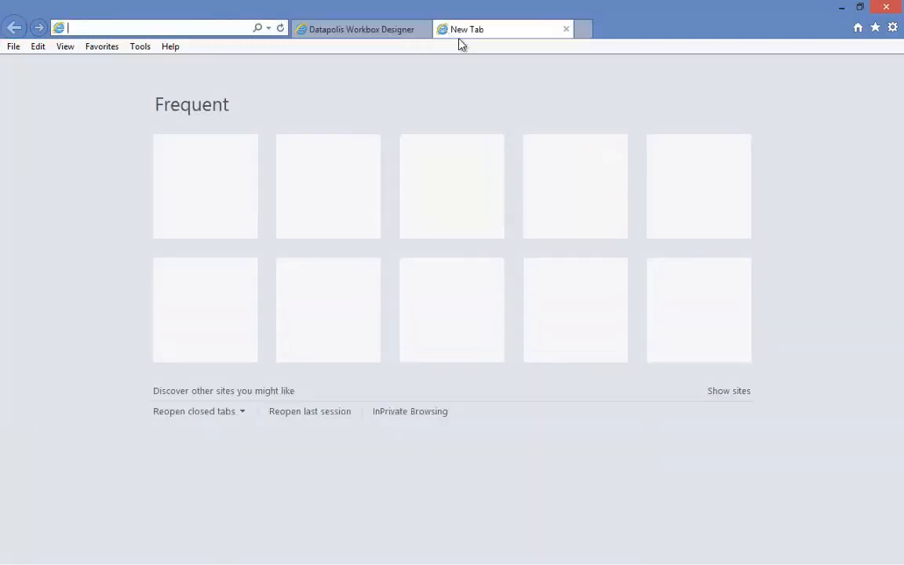
{"action": "type", "text": "intranet.contoso.com/"}
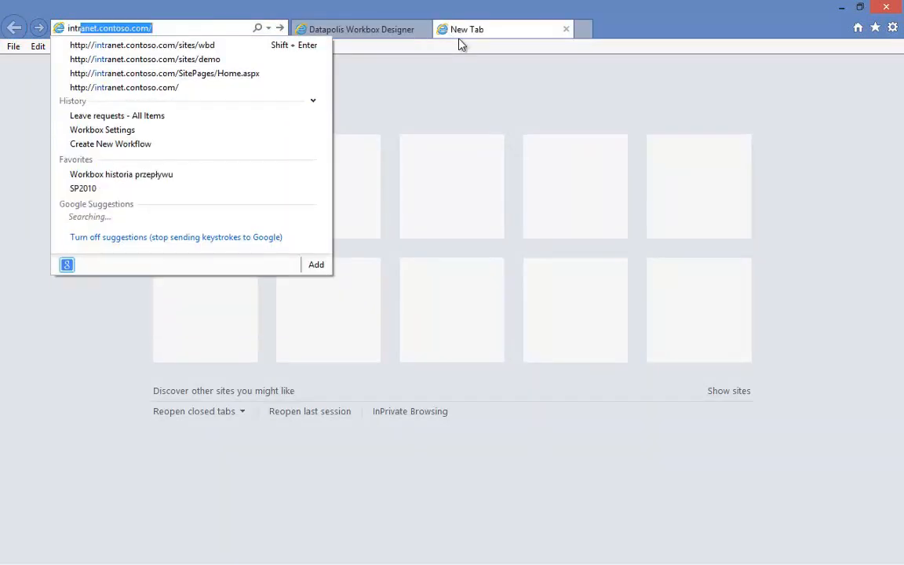
{"action": "left_click", "coordinate": [466, 35]}
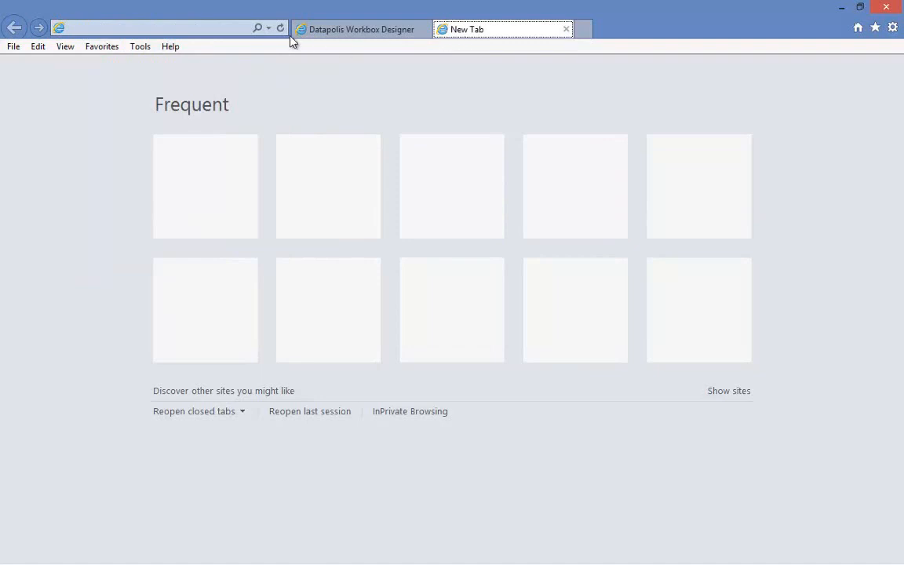
{"action": "left_click", "coordinate": [179, 25]}
{"action": "type", "text": "sp2013/workboxdemo/"}
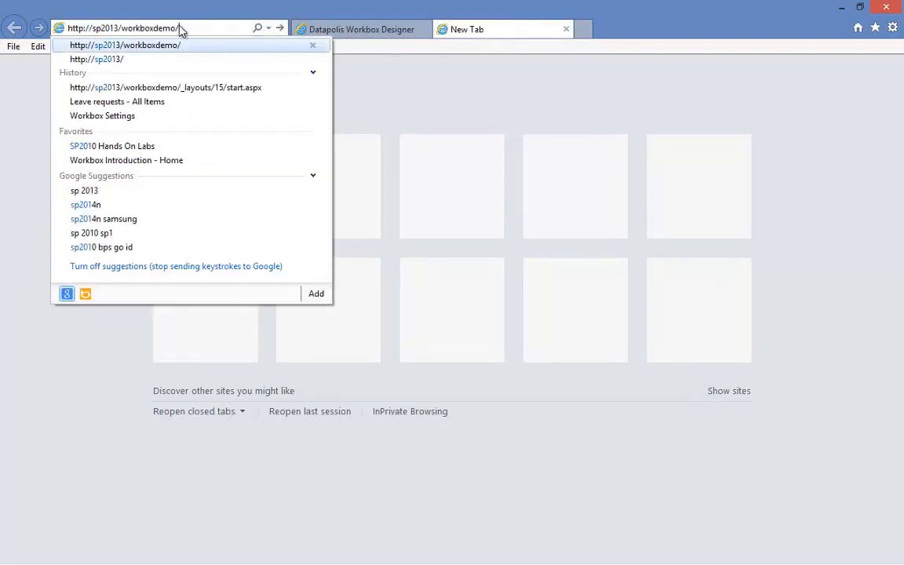
{"action": "key", "text": "Return"}
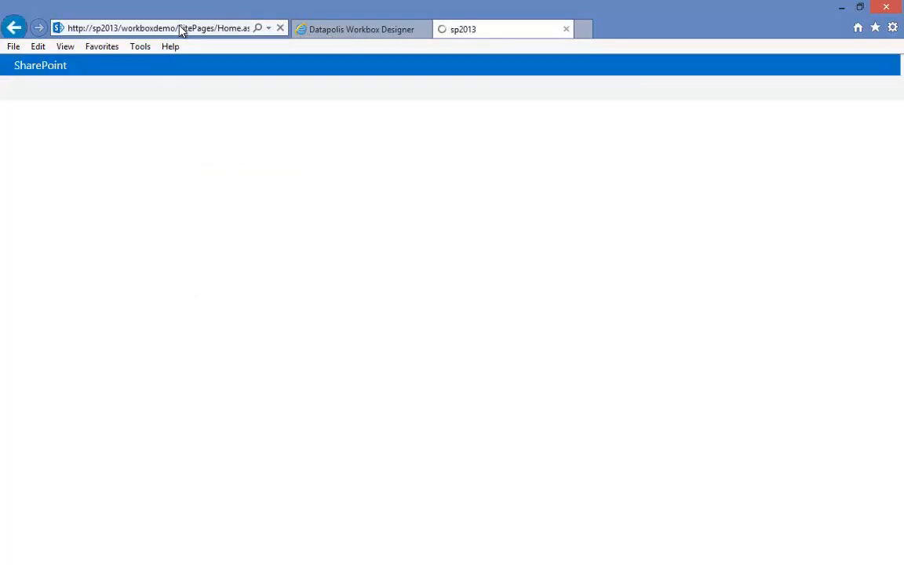
Add a Sick leave item to the Leave requests list with start date 10/3/2013 and end date 10/10/2013, and save it
{"action": "left_click", "coordinate": [56, 249]}
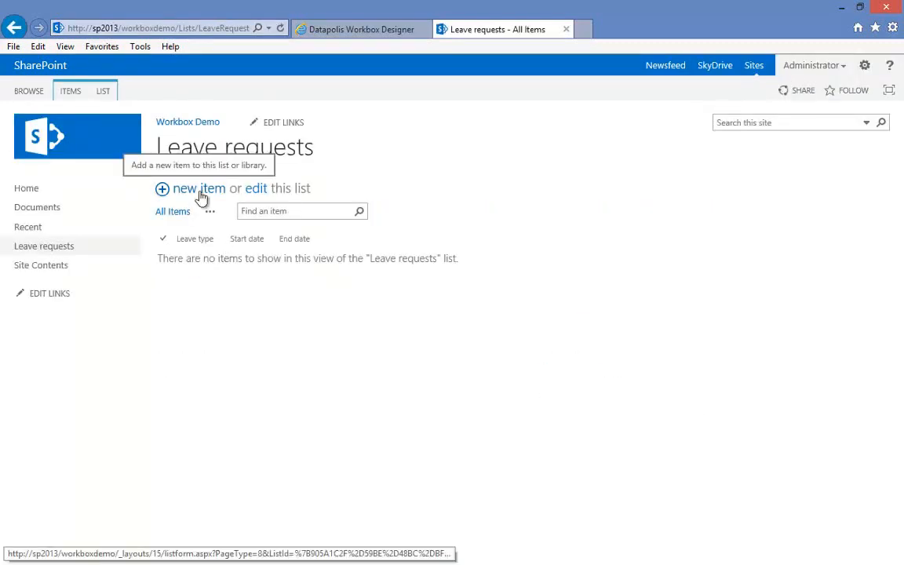
{"action": "left_click", "coordinate": [201, 197]}
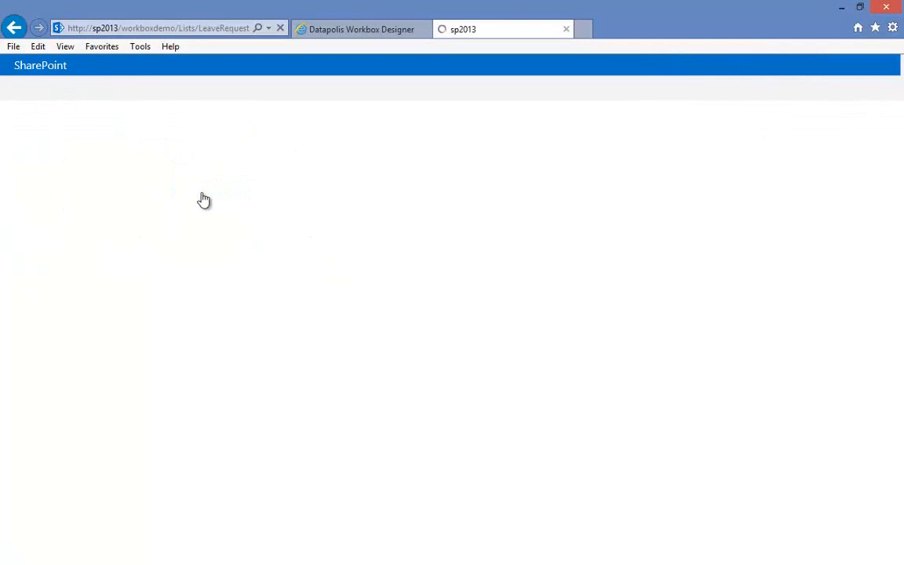
{"action": "type", "text": "Sick leave"}
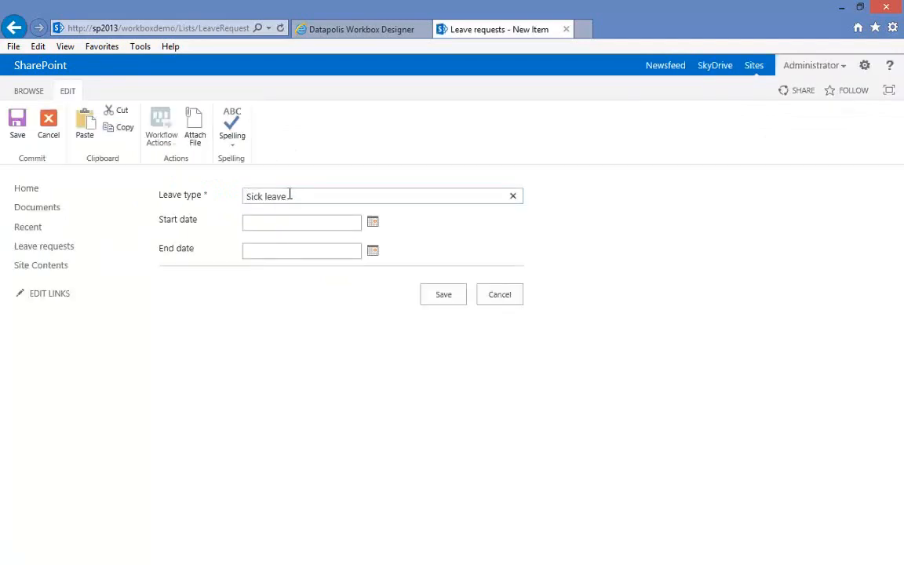
{"action": "left_click", "coordinate": [373, 223]}
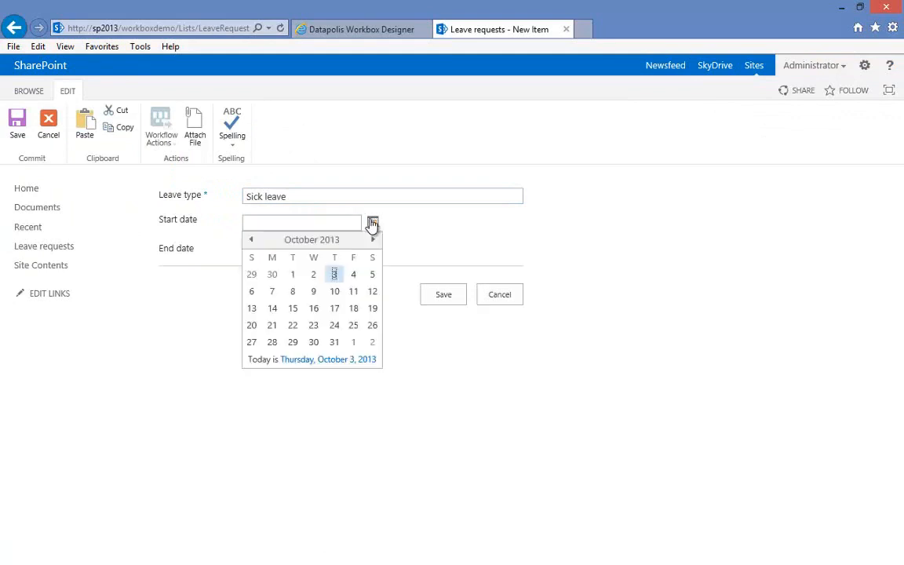
{"action": "left_click", "coordinate": [334, 276]}
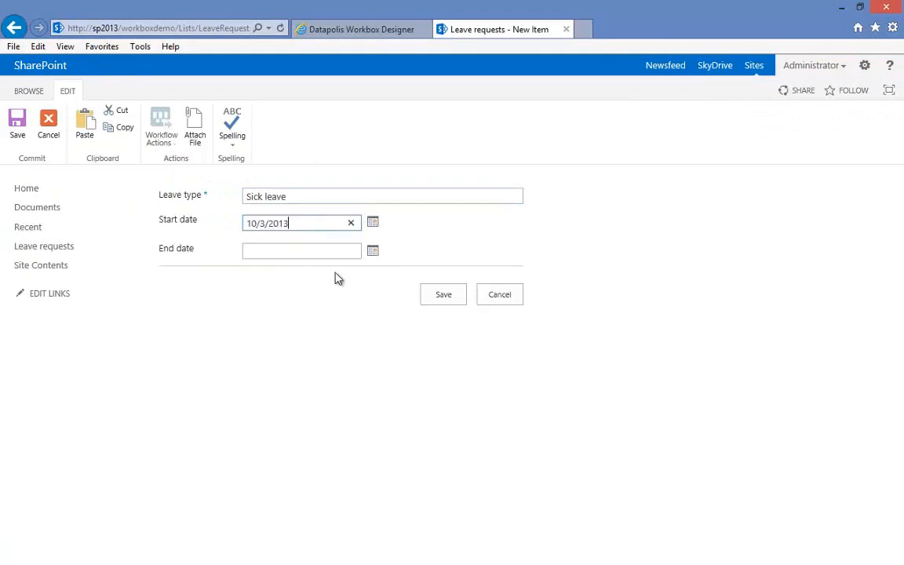
{"action": "left_click", "coordinate": [371, 252]}
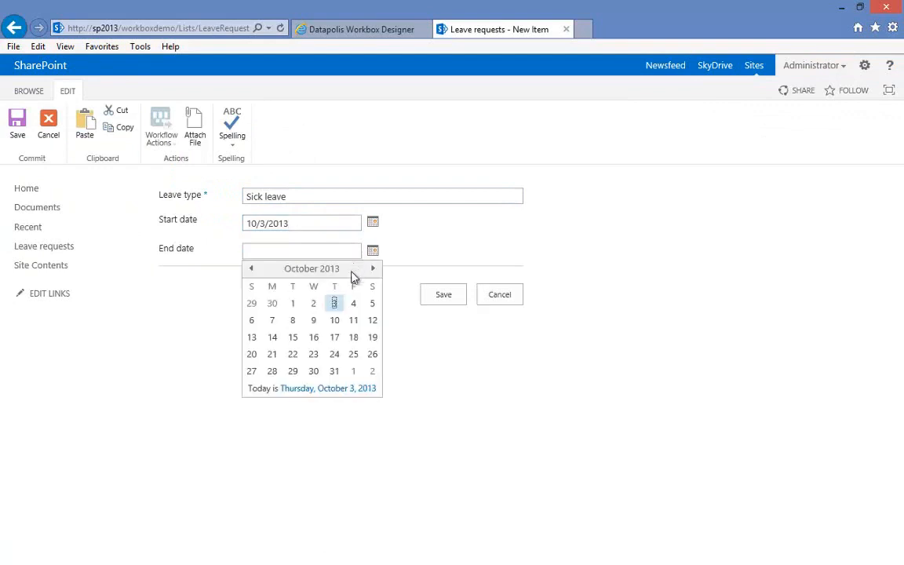
{"action": "left_click", "coordinate": [336, 320]}
{"action": "left_click", "coordinate": [442, 298]}
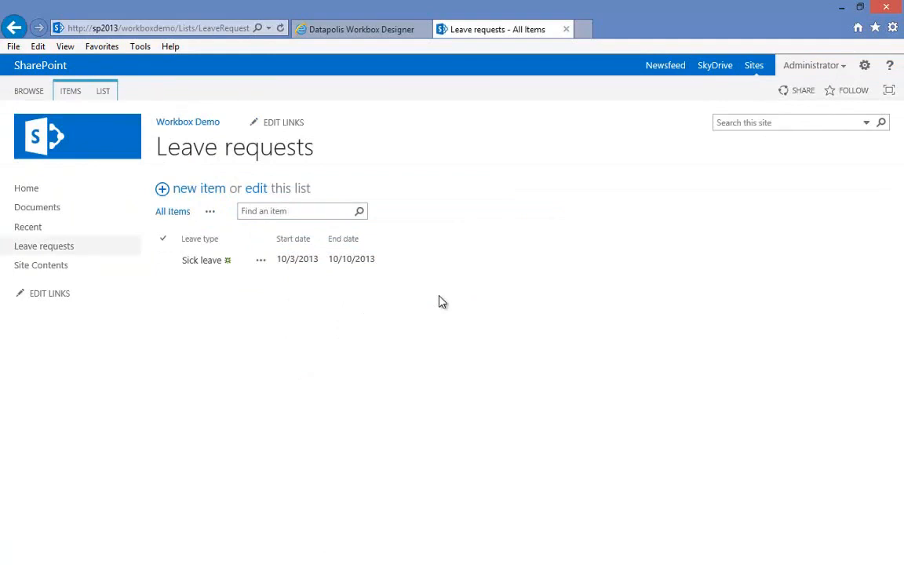
Refresh the Leave requests list and check which Leave Request Approval actions are offered for the Sick leave item
{"action": "key", "text": "F5"}
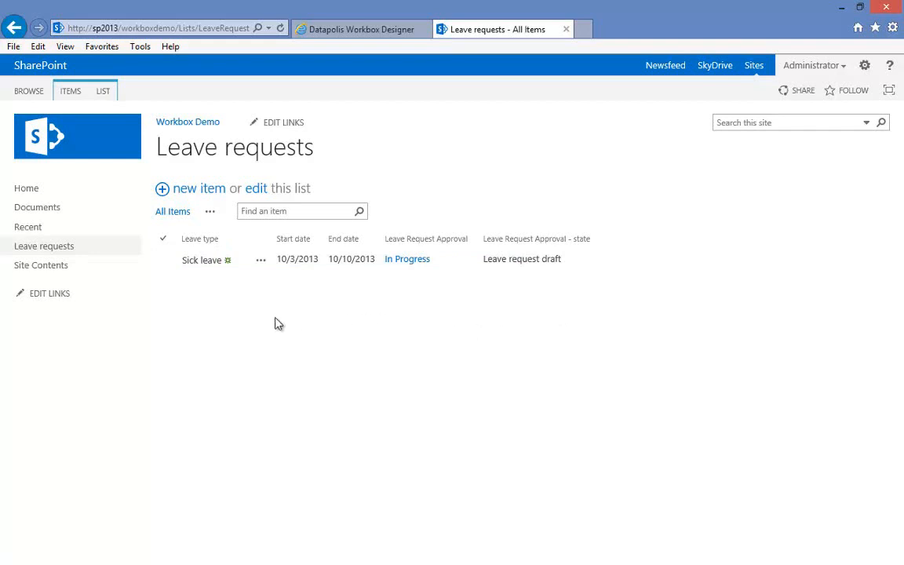
{"action": "left_click", "coordinate": [262, 265]}
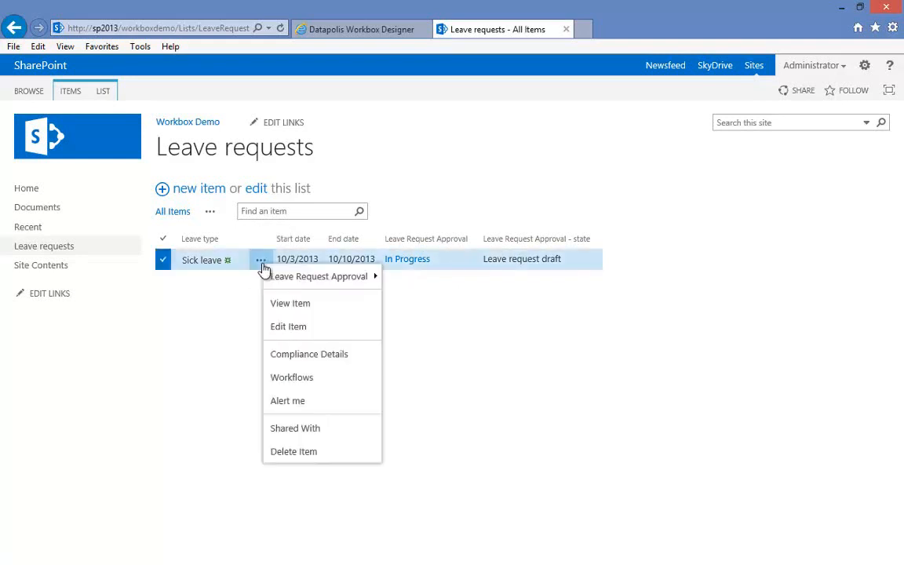
{"action": "mouse_move", "coordinate": [303, 277]}
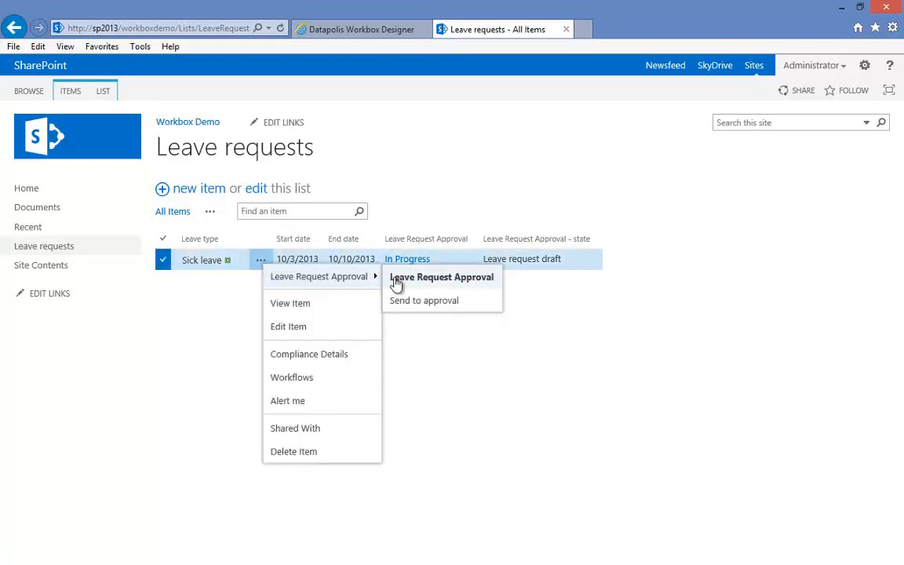
{"action": "left_click", "coordinate": [464, 327]}
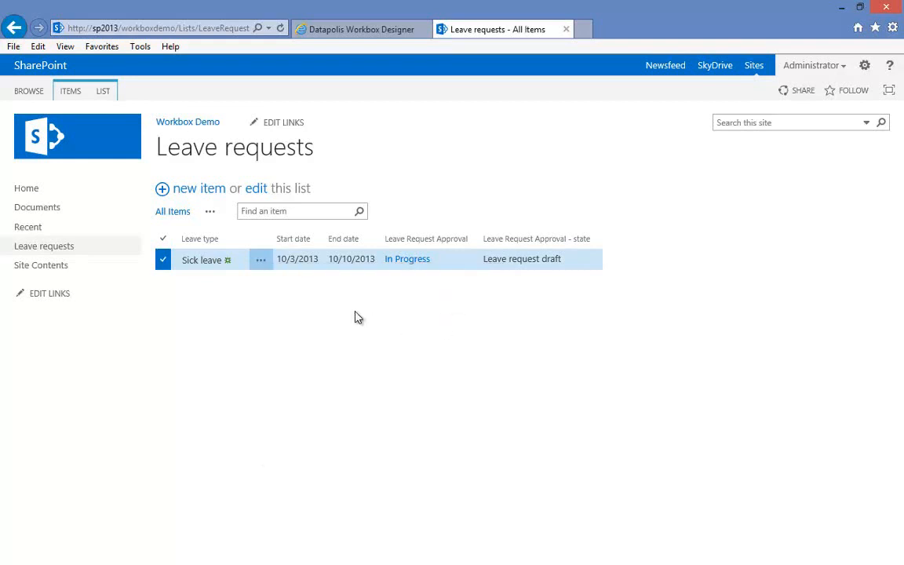
Open the Sick leave request and launch its Send to approval workflow action, confirming the launch
{"action": "left_click", "coordinate": [202, 260]}
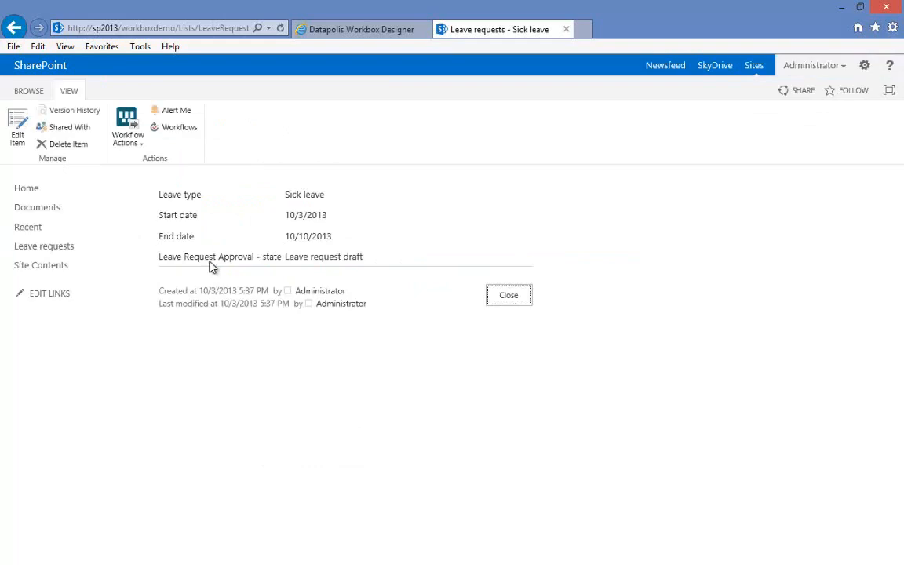
{"action": "left_click", "coordinate": [124, 129]}
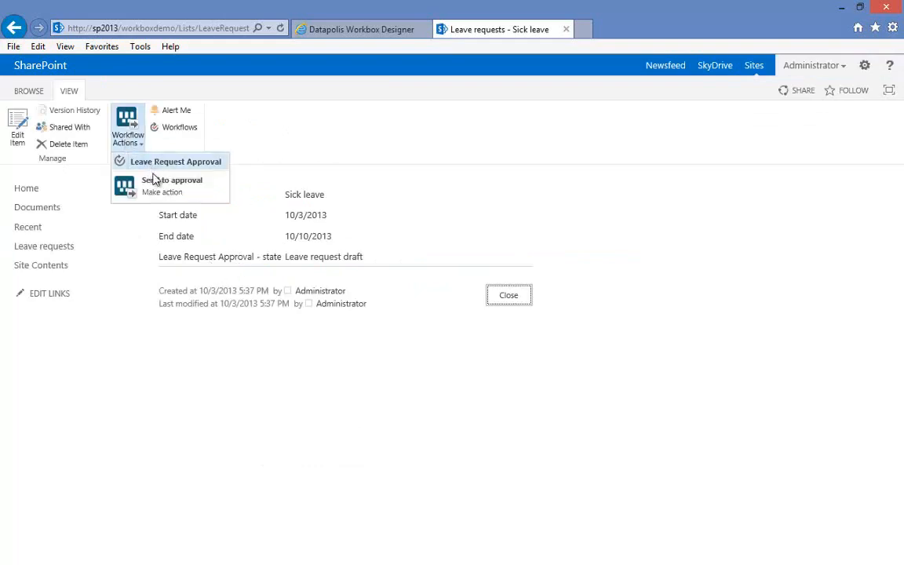
{"action": "left_click", "coordinate": [163, 190]}
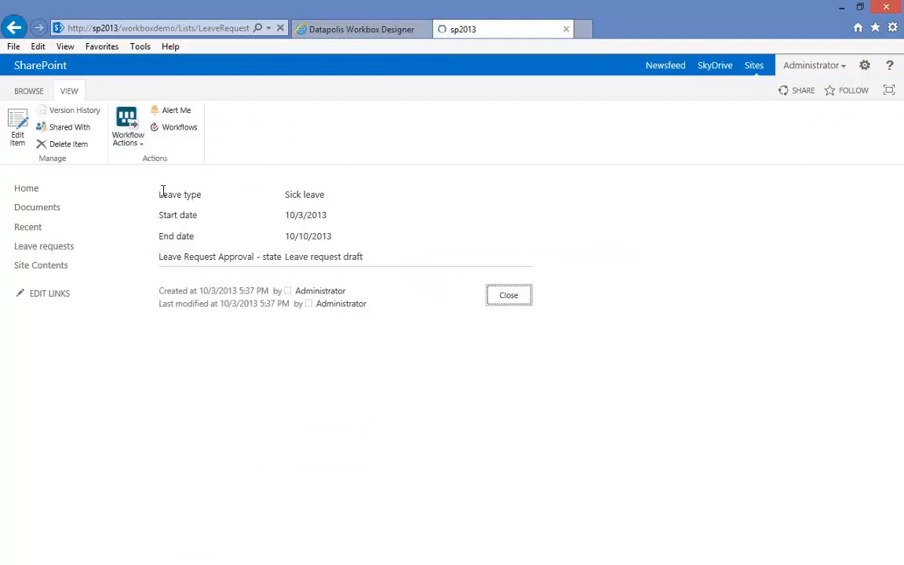
{"action": "left_click", "coordinate": [132, 141]}
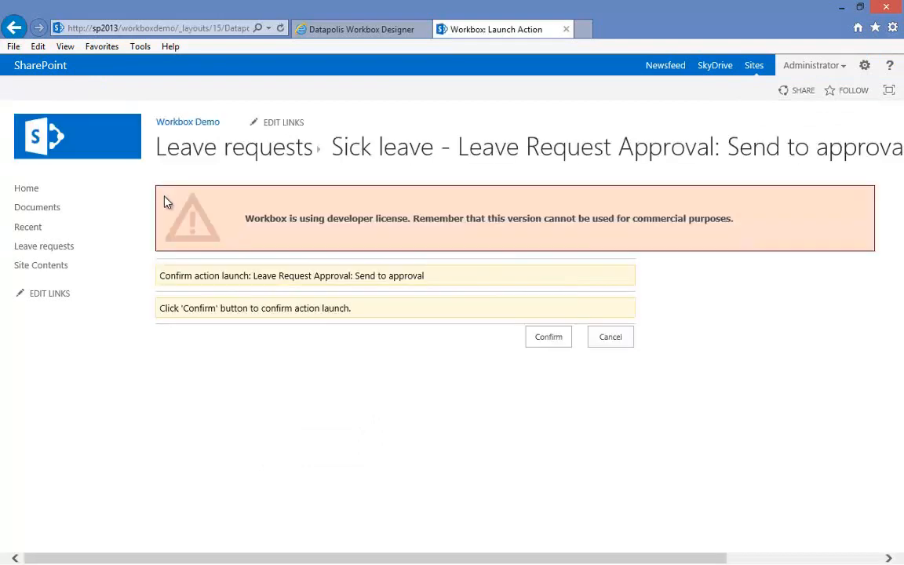
{"action": "left_click", "coordinate": [543, 334]}
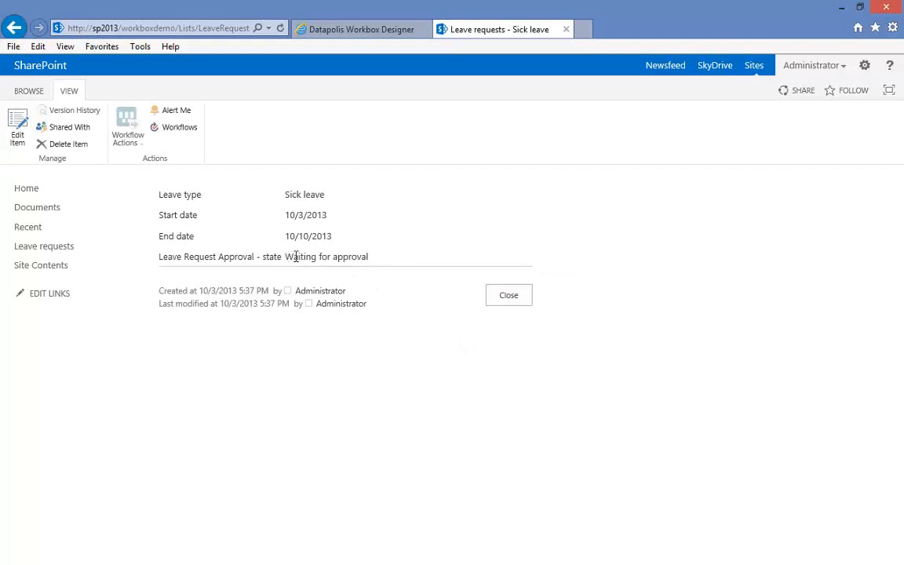
Examine the Sick leave request's workflow state and the workflow actions available to its author, in both the item view and the list
{"action": "left_click_drag", "start_coordinate": [291, 256], "coordinate": [354, 265]}
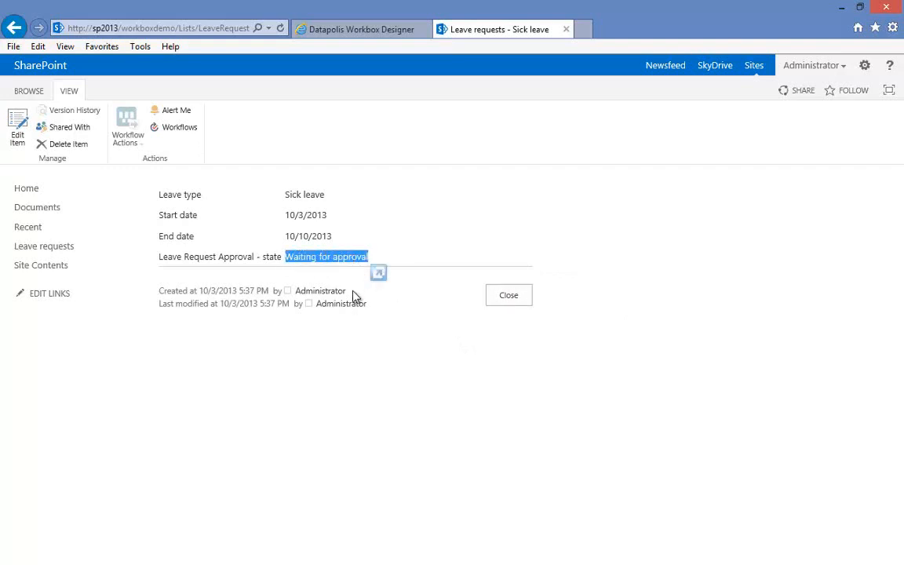
{"action": "left_click", "coordinate": [353, 338]}
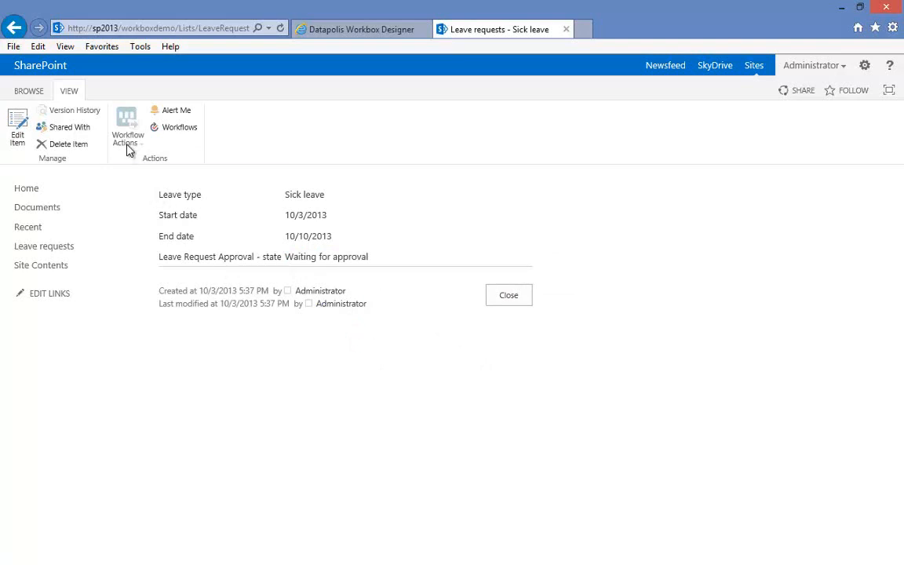
{"action": "left_click", "coordinate": [66, 247]}
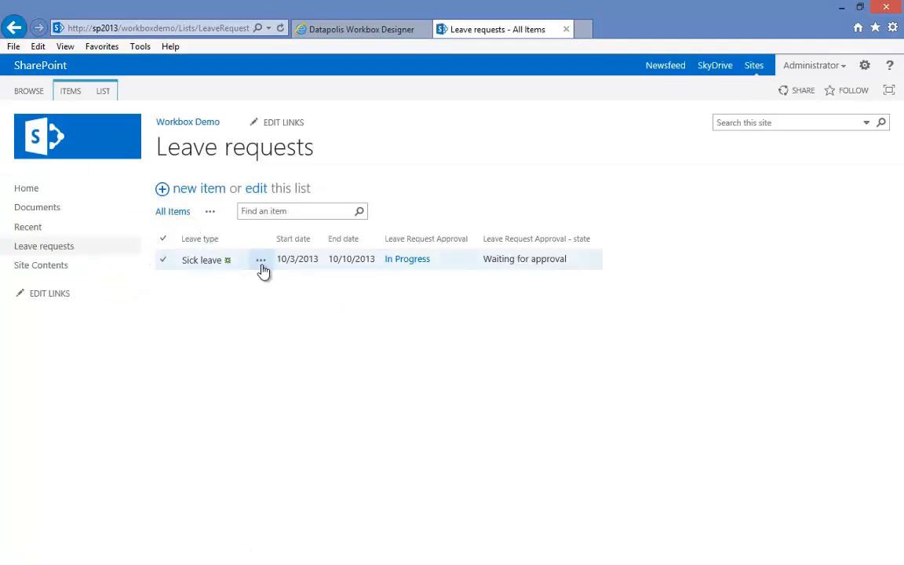
{"action": "left_click", "coordinate": [267, 269]}
{"action": "left_click", "coordinate": [263, 262]}
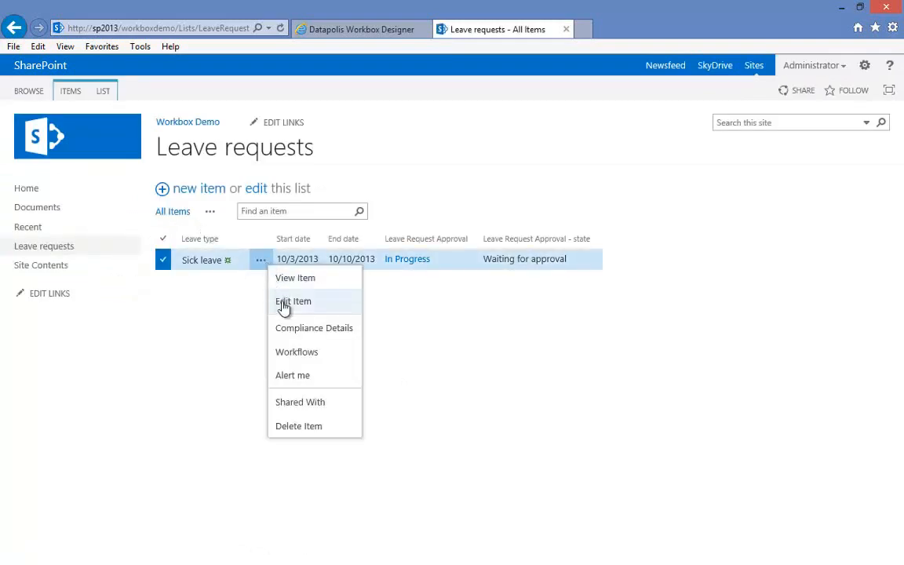
{"action": "left_click", "coordinate": [198, 264]}
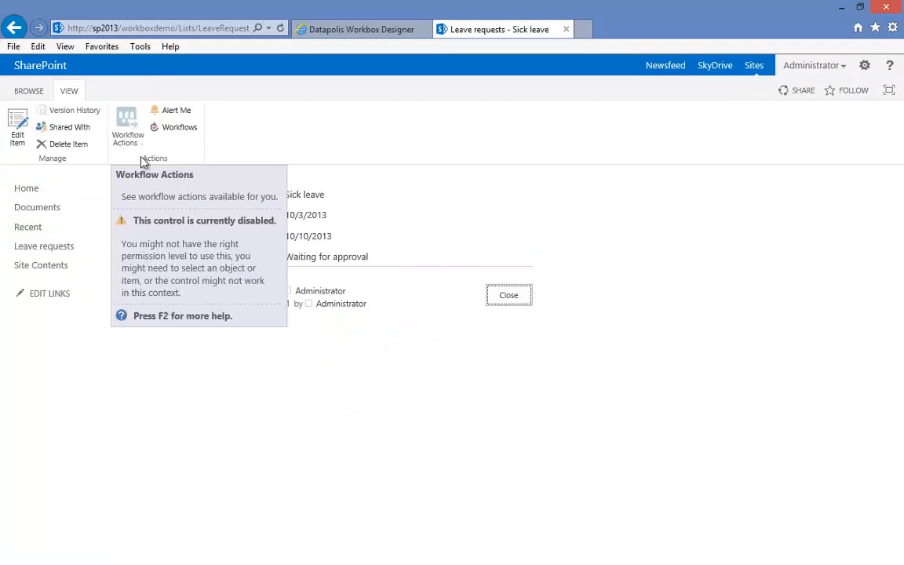
{"action": "left_click", "coordinate": [502, 304]}
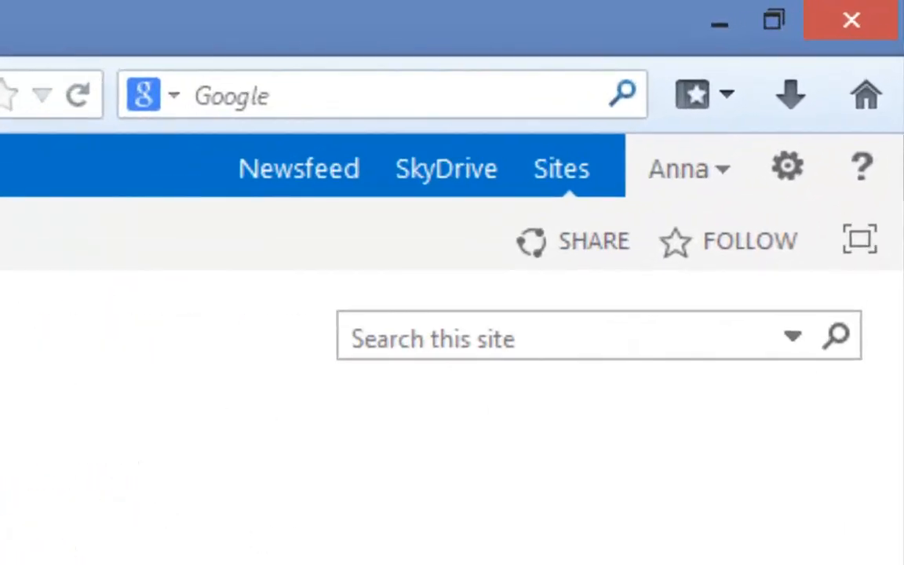
In the approver's Firefox session, refresh the Leave requests list and approve the Sick leave request, confirming the action launch
{"action": "key", "text": "F5"}
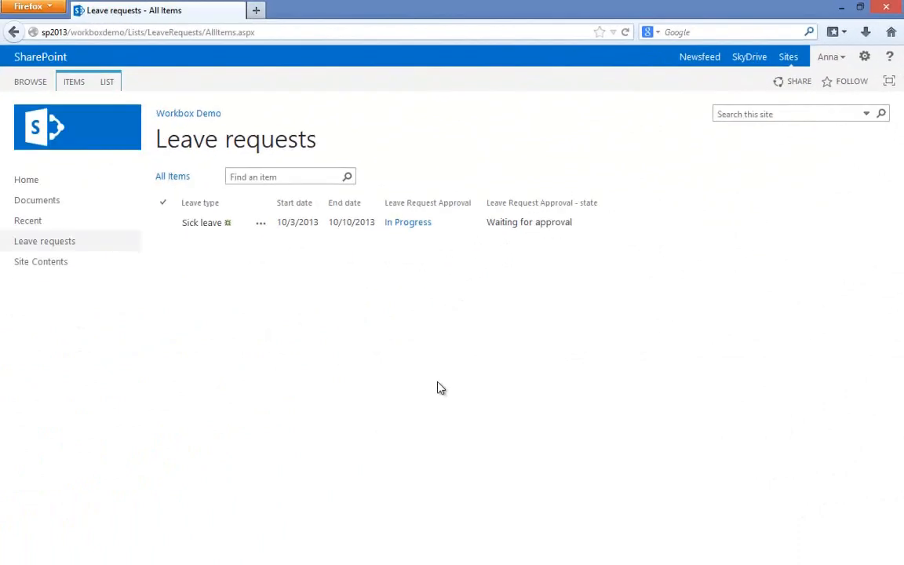
{"action": "left_click", "coordinate": [260, 226]}
{"action": "left_click", "coordinate": [264, 230]}
{"action": "mouse_move", "coordinate": [262, 238]}
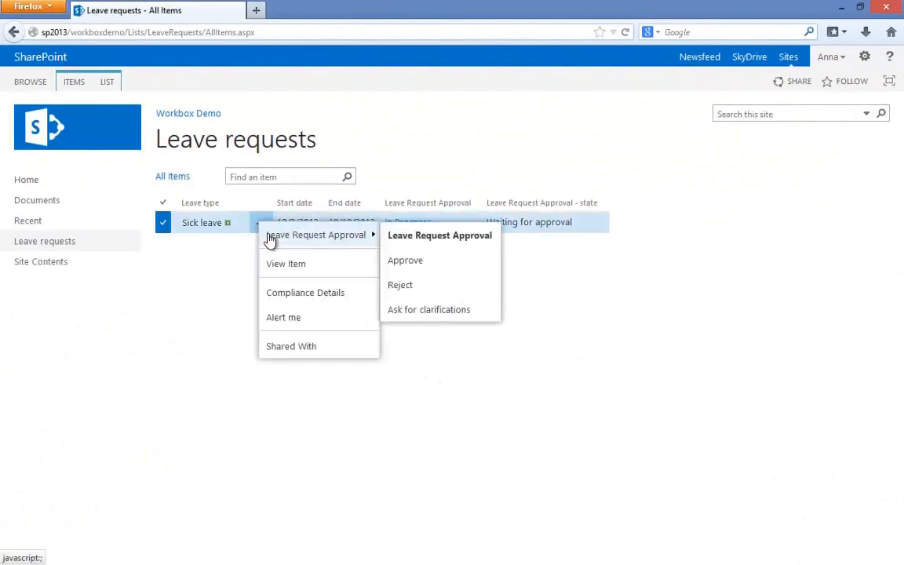
{"action": "left_click", "coordinate": [428, 270]}
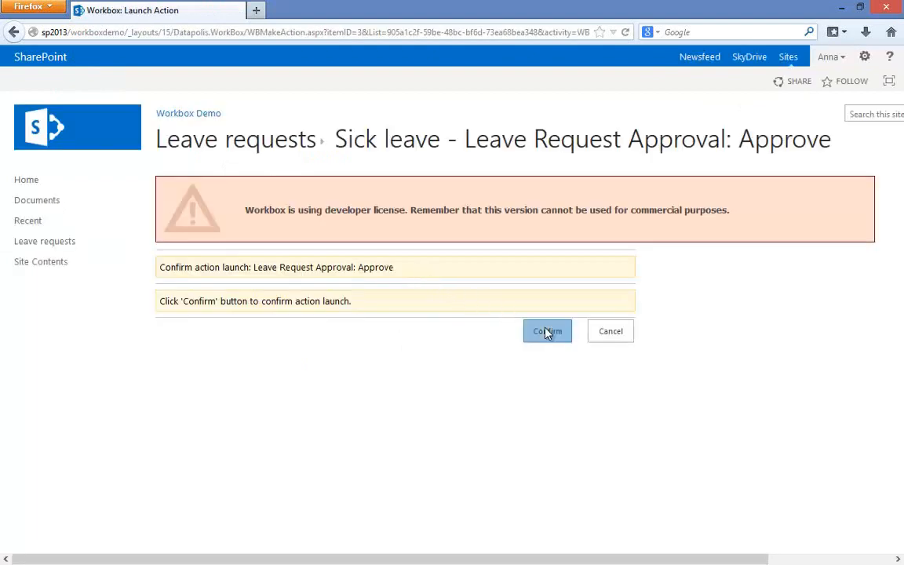
{"action": "left_click", "coordinate": [548, 331]}
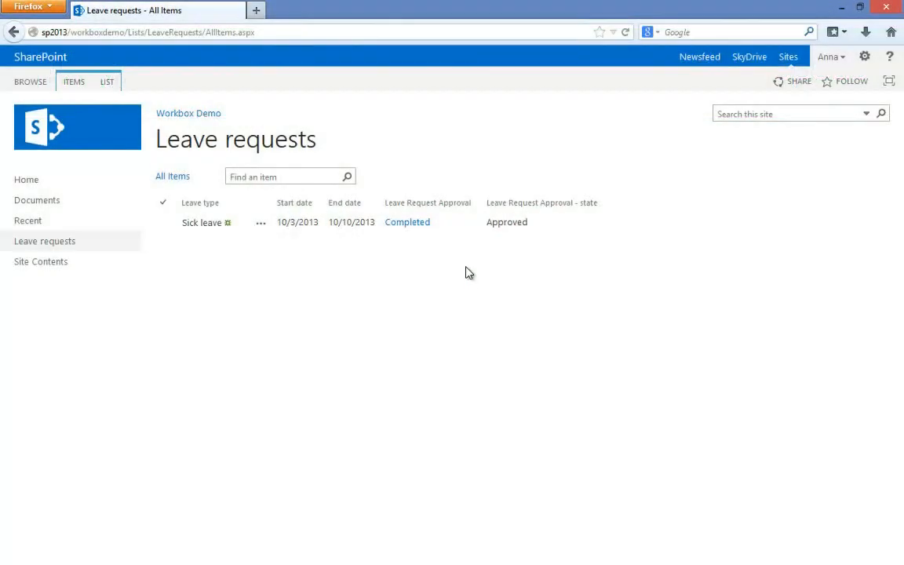
Review the Sick leave request's Workbox workflow history, including its statistics and launched actions, and close it
{"action": "left_click", "coordinate": [421, 228]}
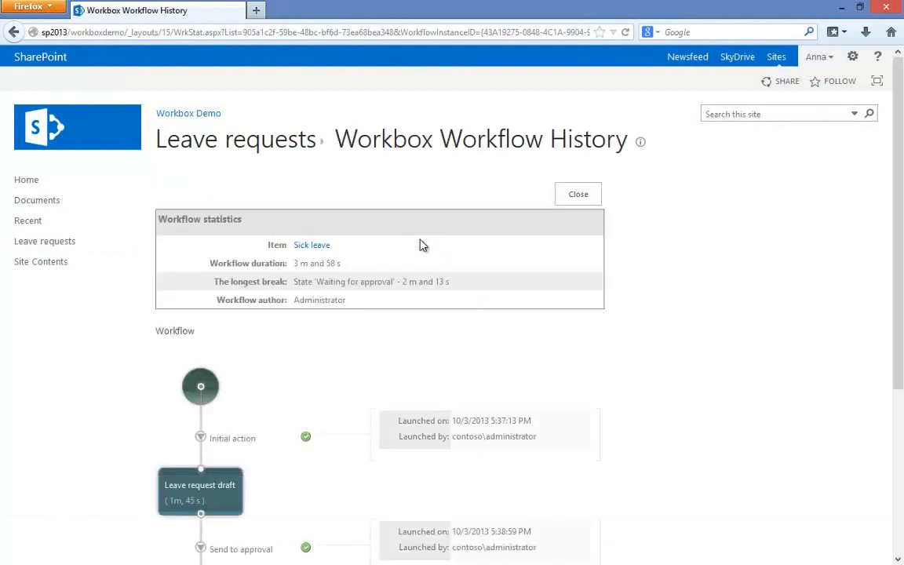
{"action": "scroll", "coordinate": [416, 310], "scroll_direction": "down", "scroll_amount": 2}
{"action": "scroll", "coordinate": [416, 313], "scroll_direction": "down", "scroll_amount": 4}
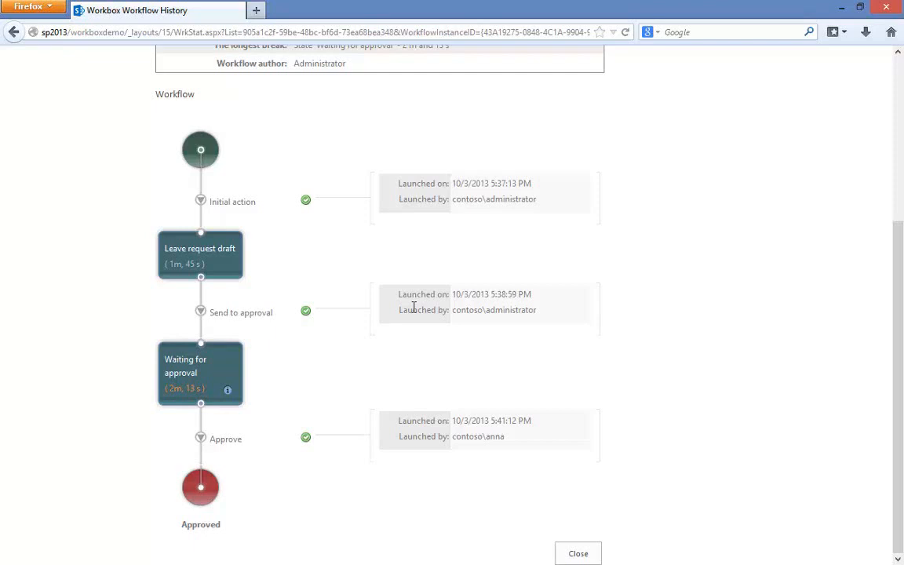
{"action": "scroll", "coordinate": [413, 307], "scroll_direction": "up", "scroll_amount": 6}
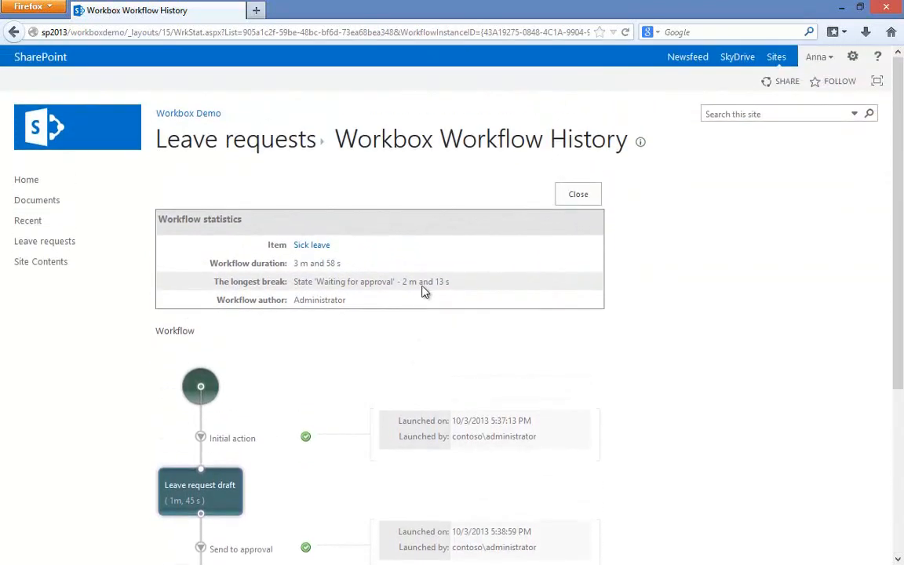
{"action": "left_click", "coordinate": [572, 195]}
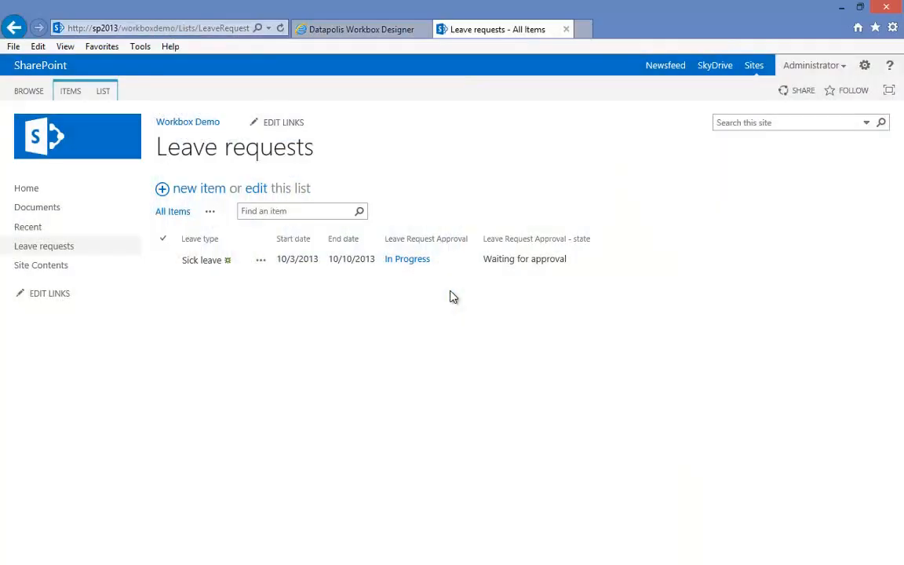
In the Workbox Designer, set the Send to approval action's icon to the document with a green right arrow
{"action": "left_click", "coordinate": [362, 29]}
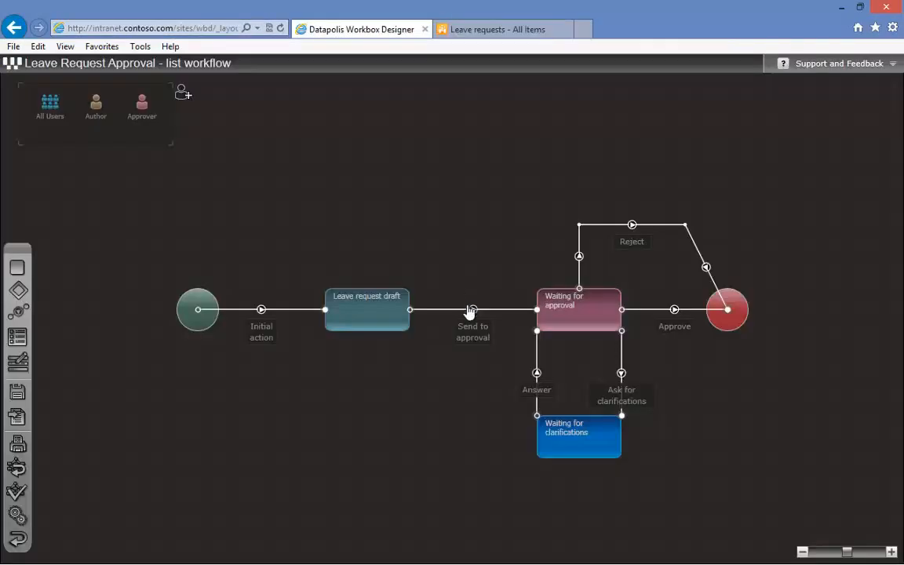
{"action": "double_click", "coordinate": [474, 333]}
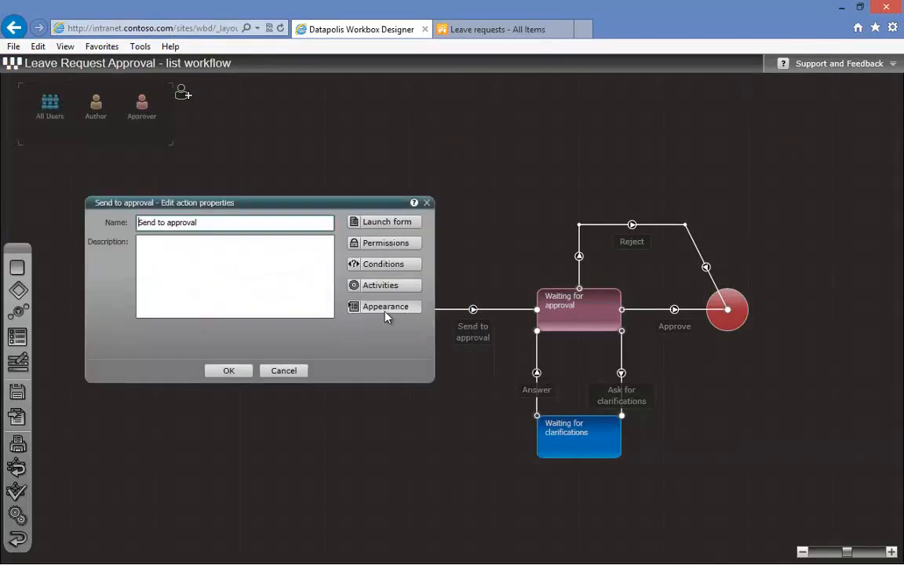
{"action": "left_click", "coordinate": [406, 309]}
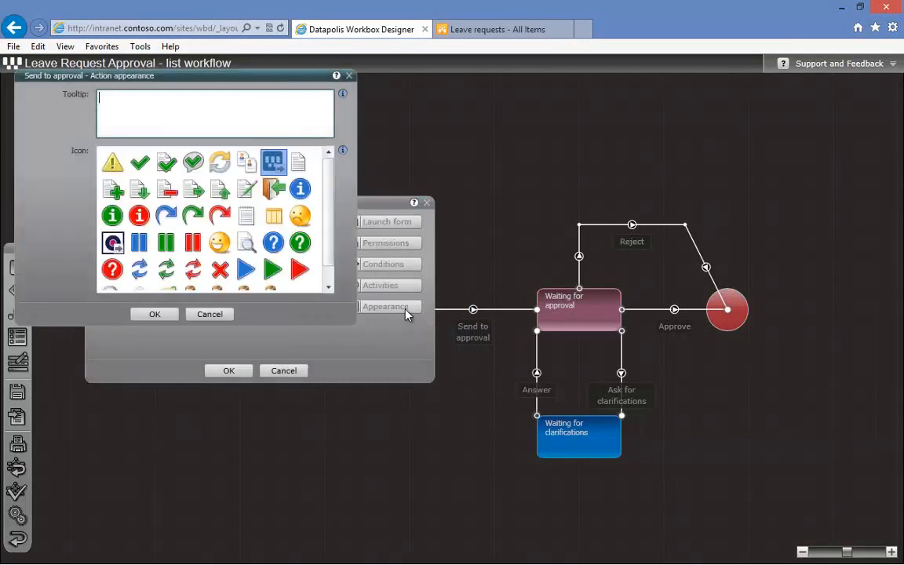
{"action": "scroll", "coordinate": [333, 171], "scroll_direction": "down", "scroll_amount": 1}
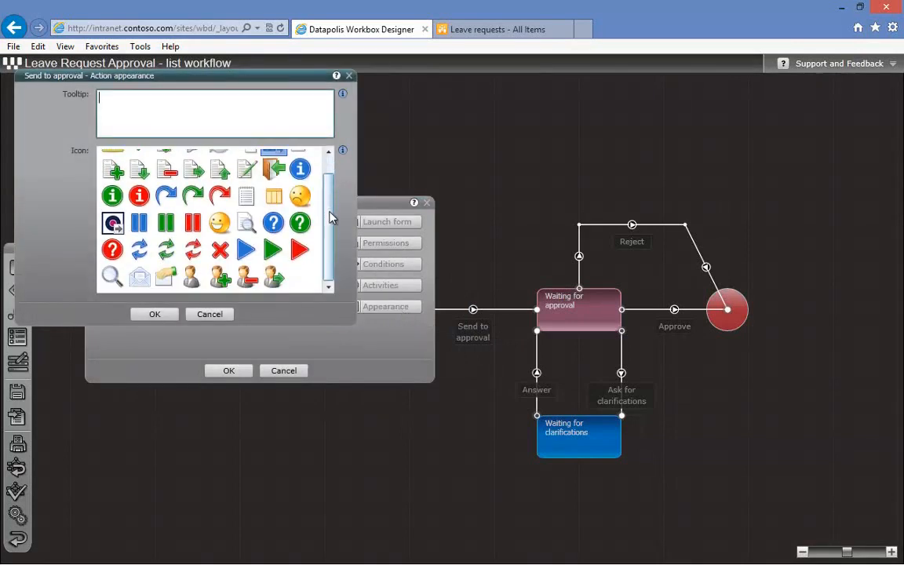
{"action": "scroll", "coordinate": [330, 173], "scroll_direction": "up", "scroll_amount": 1}
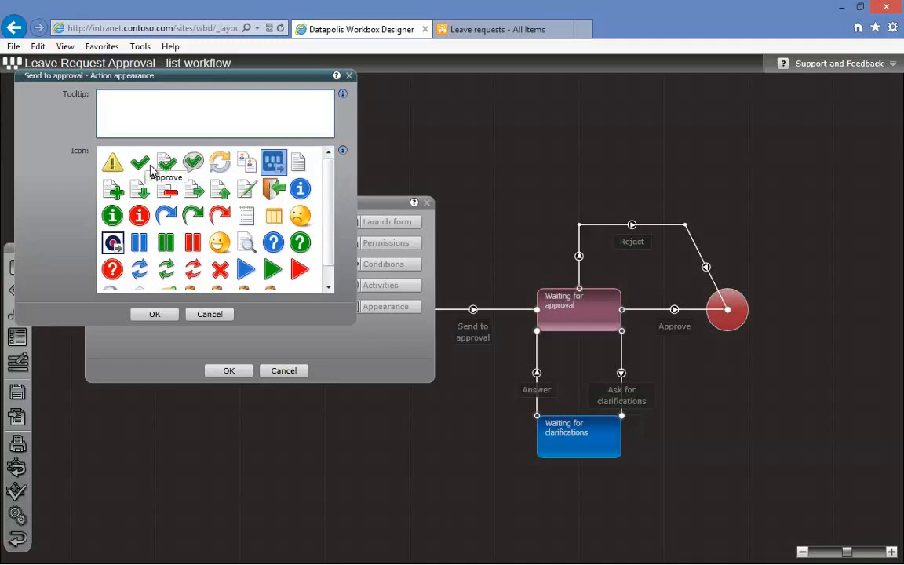
{"action": "left_click", "coordinate": [195, 190]}
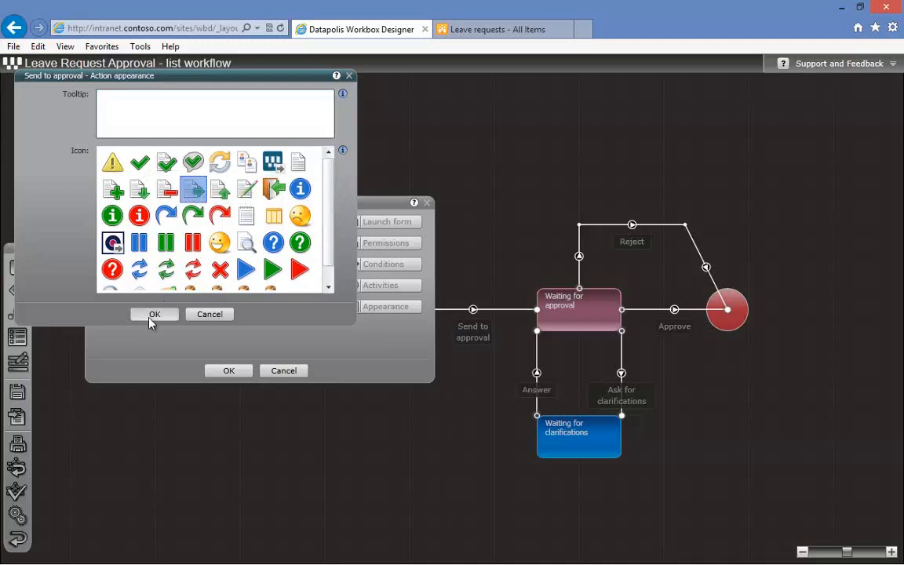
{"action": "left_click", "coordinate": [153, 313]}
{"action": "left_click", "coordinate": [218, 373]}
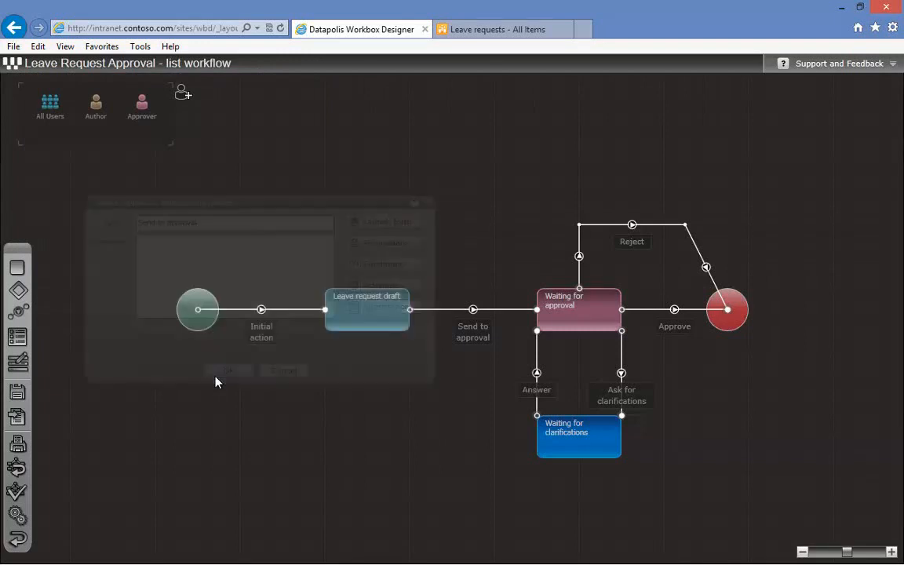
Set the Approve action's appearance icon to the plain green check mark and save the action properties
{"action": "double_click", "coordinate": [668, 328]}
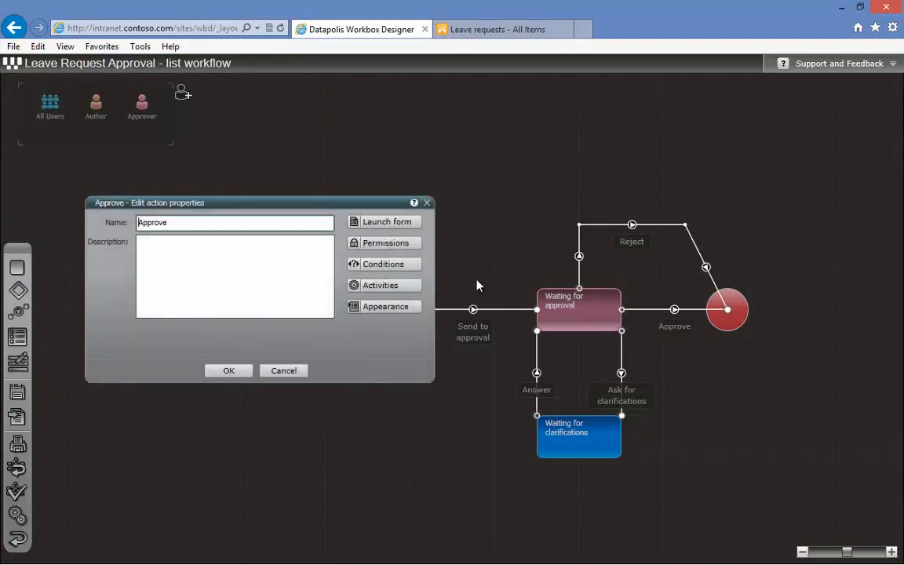
{"action": "left_click", "coordinate": [379, 307]}
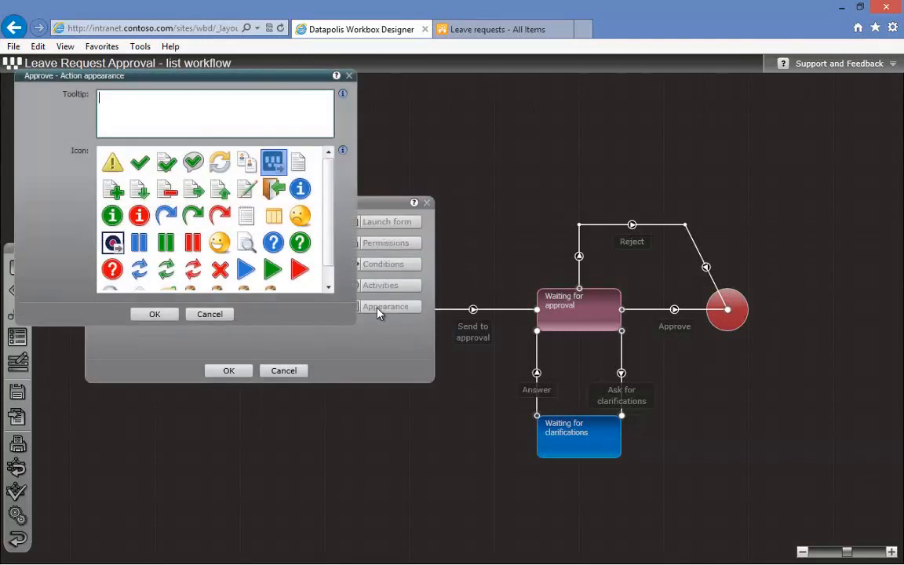
{"action": "left_click", "coordinate": [139, 161]}
{"action": "left_click", "coordinate": [155, 314]}
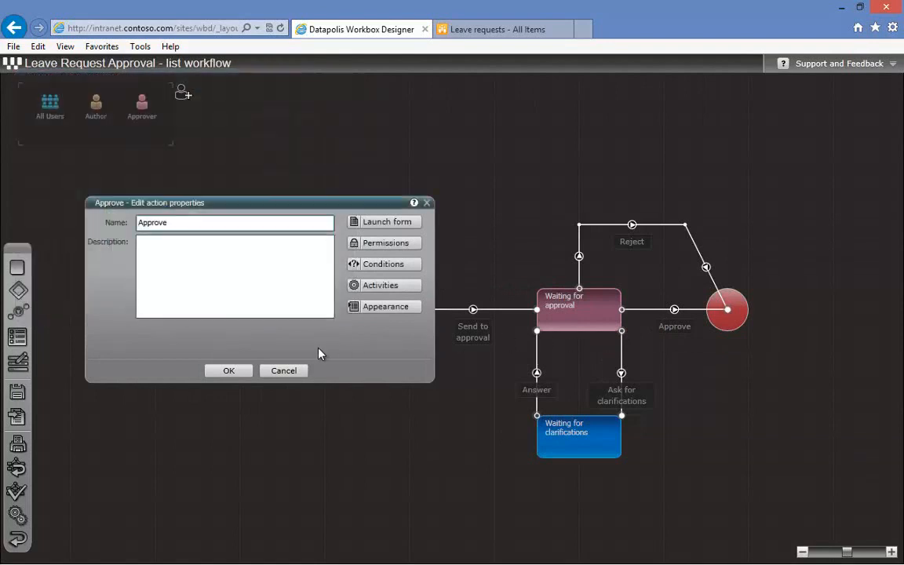
{"action": "left_click", "coordinate": [228, 372]}
Set the Reject action's appearance icon to the red X and save the action properties
{"action": "double_click", "coordinate": [627, 244]}
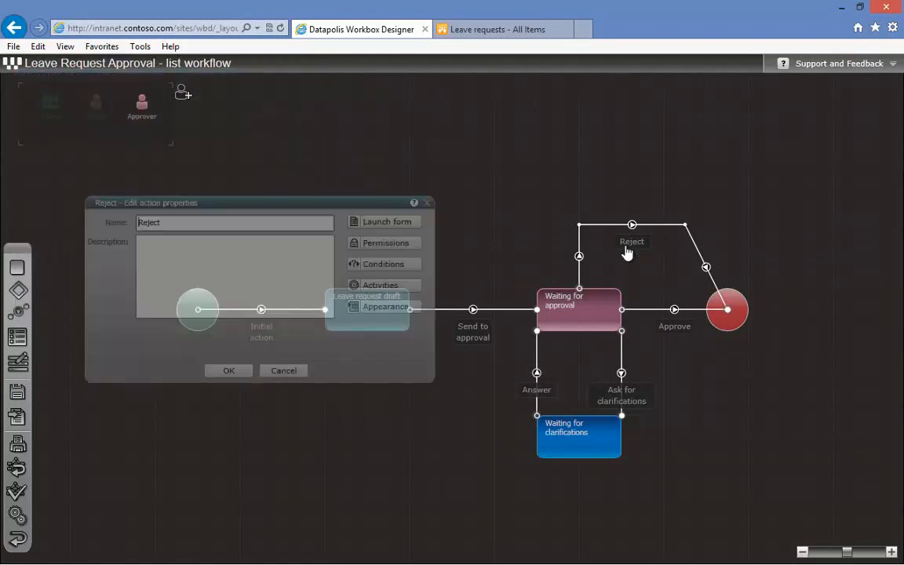
{"action": "left_click", "coordinate": [388, 222]}
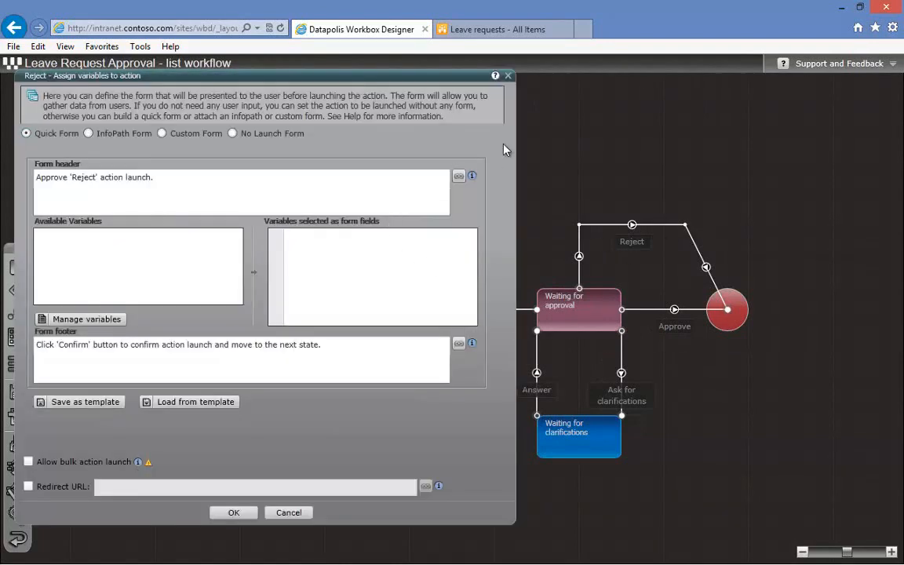
{"action": "left_click", "coordinate": [508, 76]}
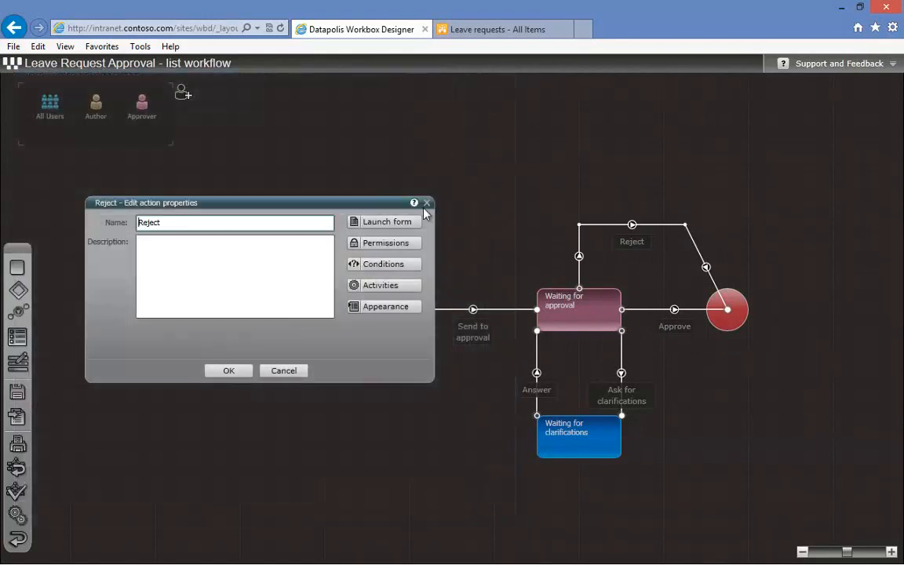
{"action": "left_click", "coordinate": [378, 306]}
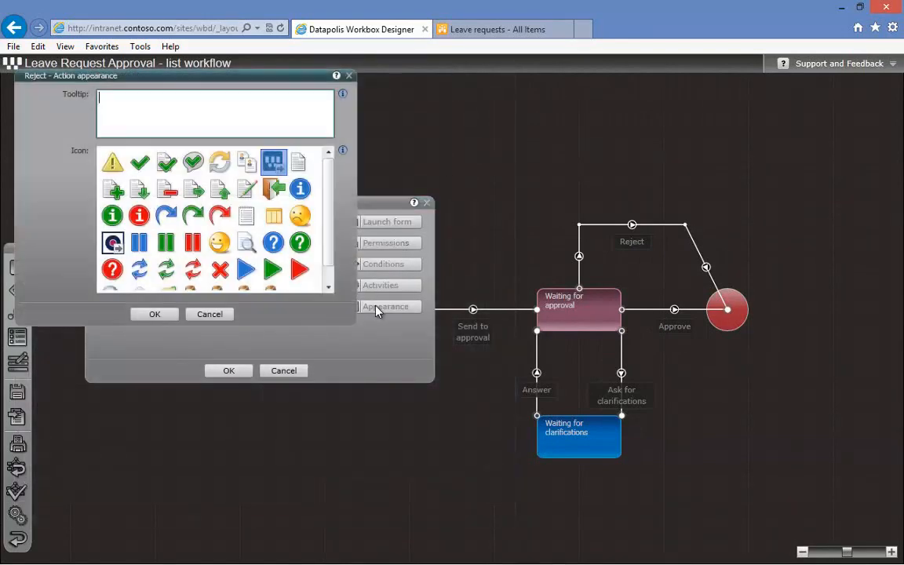
{"action": "left_click", "coordinate": [220, 269]}
{"action": "left_click", "coordinate": [151, 313]}
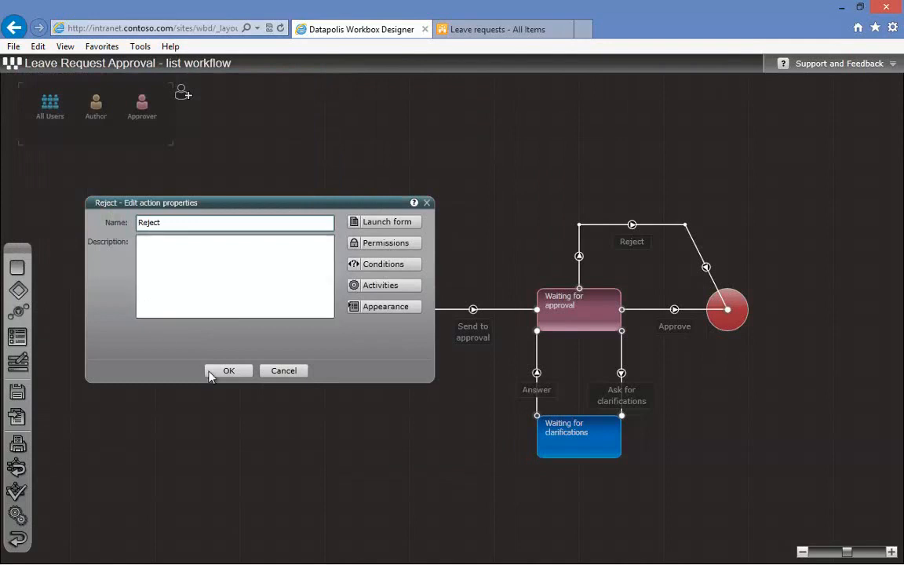
{"action": "left_click", "coordinate": [224, 371]}
Set the Ask for clarifications action's appearance icon to the blue question mark and save the action properties
{"action": "double_click", "coordinate": [622, 382]}
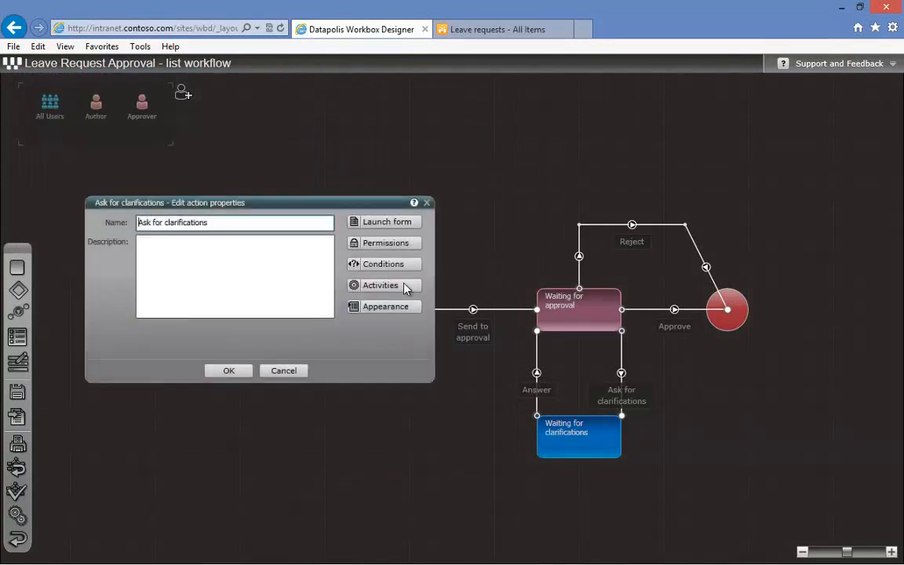
{"action": "left_click", "coordinate": [378, 307]}
{"action": "left_click", "coordinate": [273, 242]}
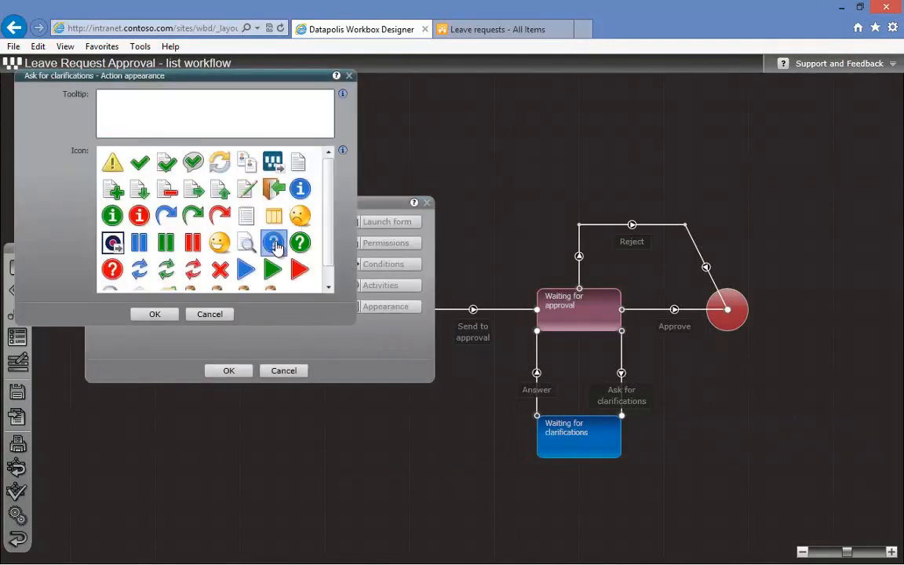
{"action": "left_click", "coordinate": [154, 314]}
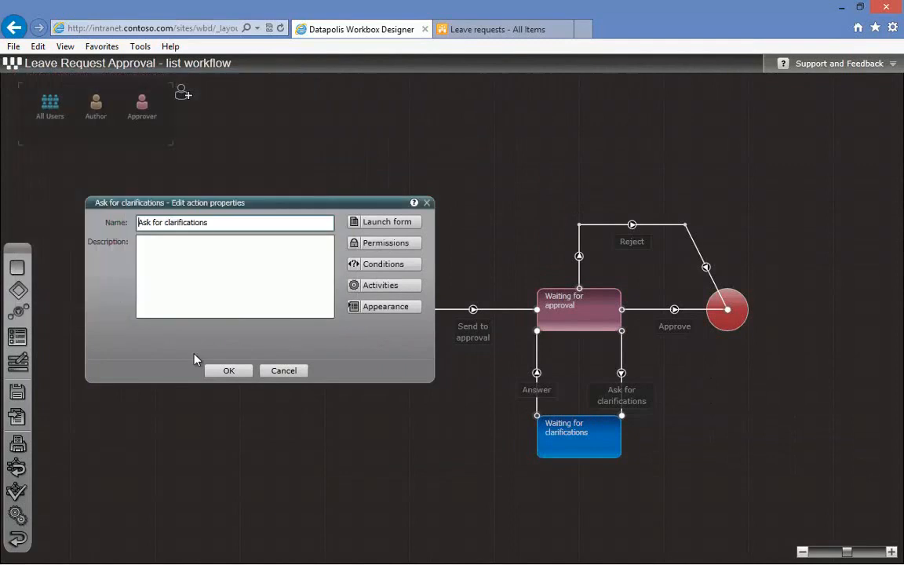
{"action": "left_click", "coordinate": [229, 371]}
Set the Answer action's appearance icon to the green information symbol and save the action properties
{"action": "double_click", "coordinate": [540, 387]}
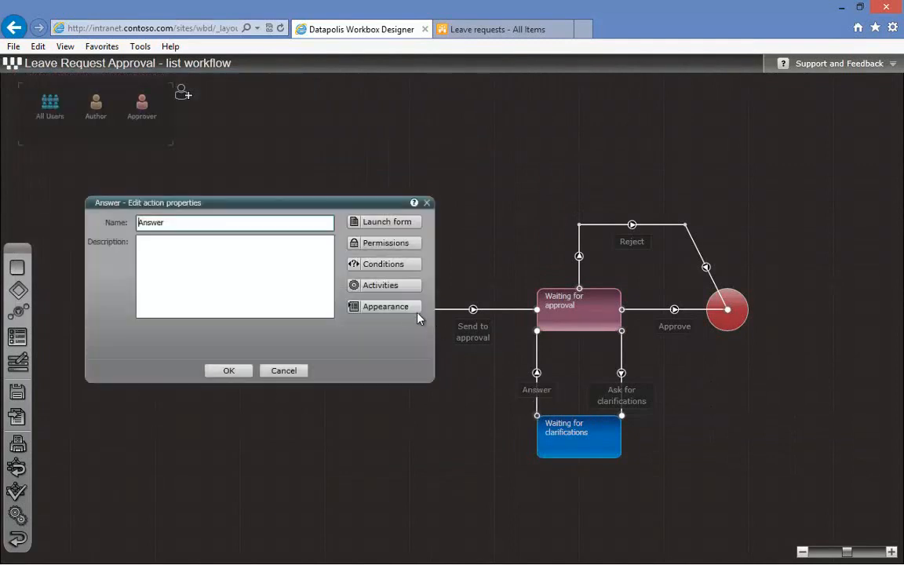
{"action": "left_click", "coordinate": [396, 306]}
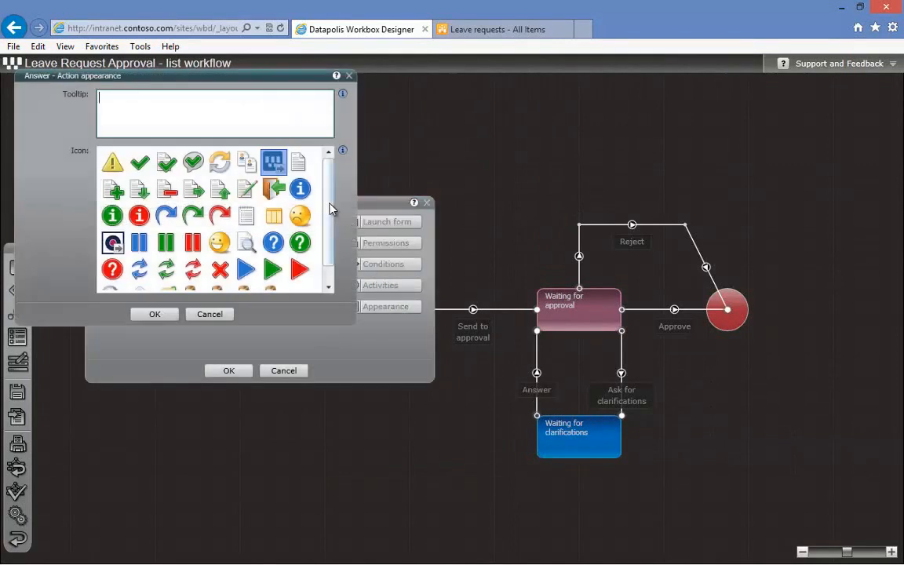
{"action": "scroll", "coordinate": [330, 234], "scroll_direction": "down", "scroll_amount": 1}
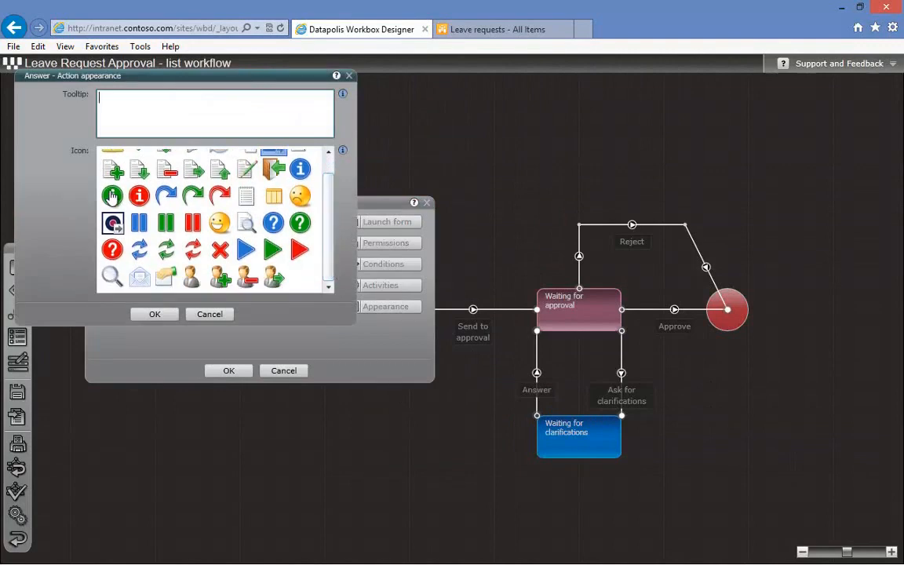
{"action": "left_click", "coordinate": [110, 195]}
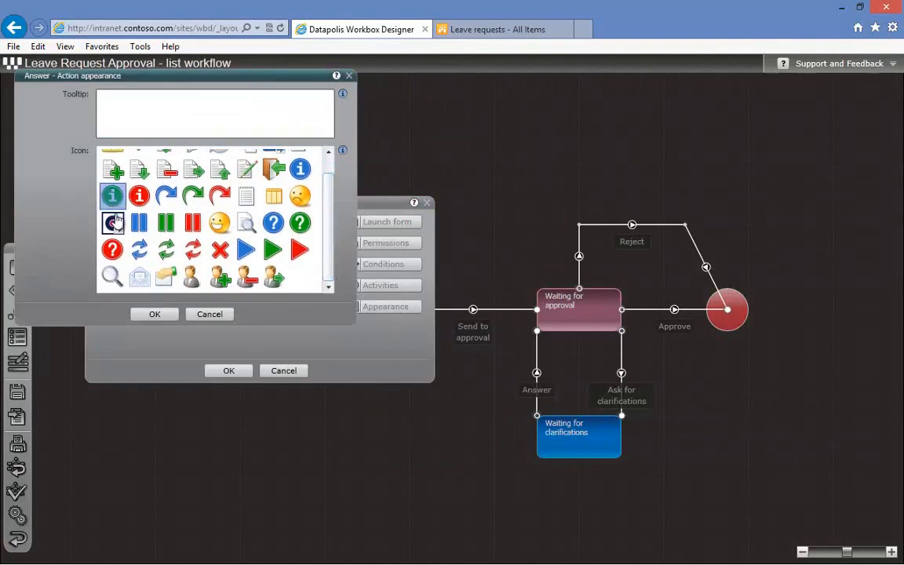
{"action": "left_click", "coordinate": [154, 314]}
{"action": "left_click", "coordinate": [228, 370]}
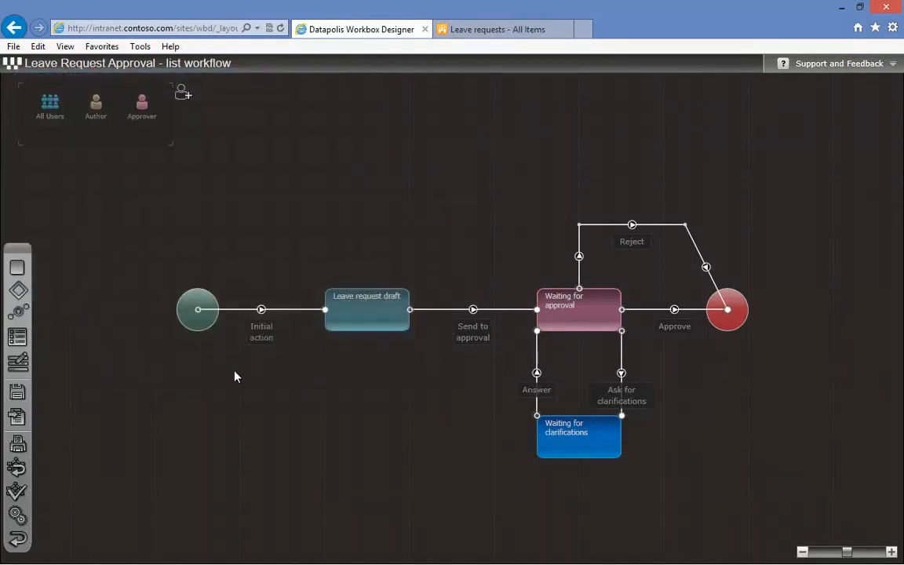
Deploy the updated Leave Request Approval workflow and return to the Leave requests list in SharePoint
{"action": "left_click", "coordinate": [24, 422]}
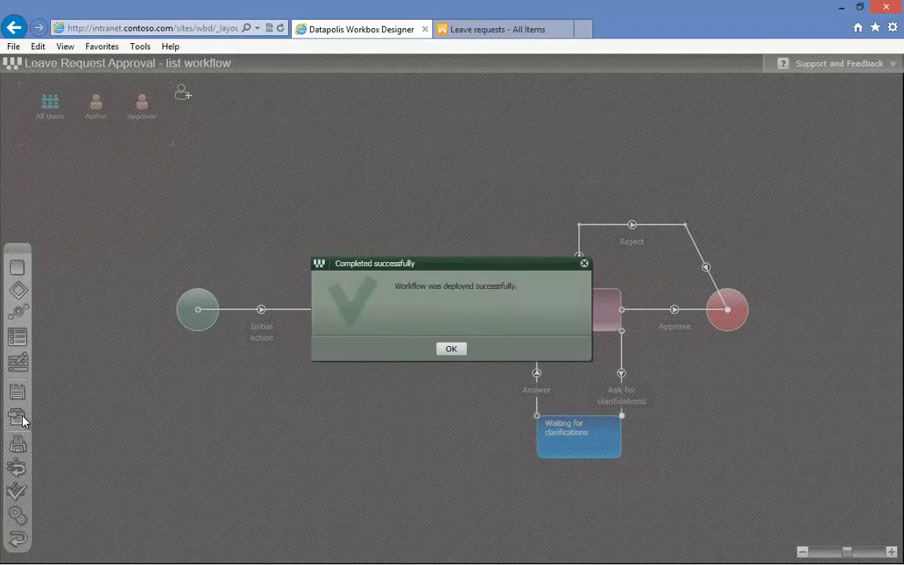
{"action": "left_click", "coordinate": [452, 350]}
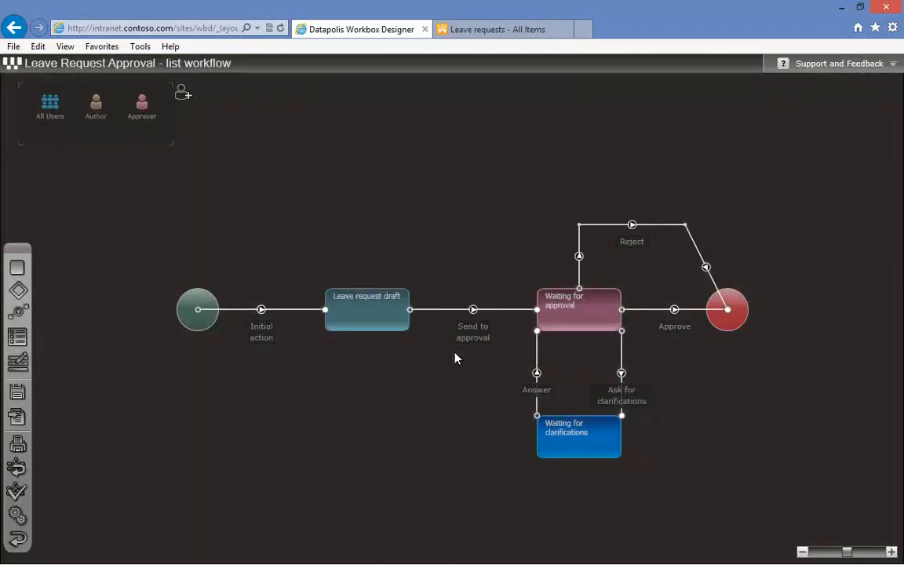
{"action": "left_click", "coordinate": [499, 29]}
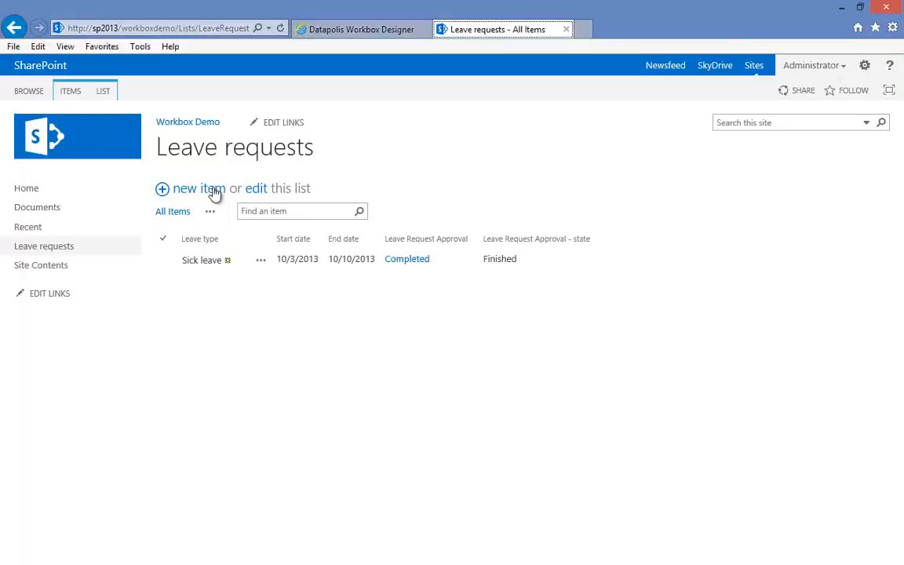
Create a leave request of type Annual leave with start date 10/11/2013 and end date 10/18/2013, and save it
{"action": "left_click", "coordinate": [188, 190]}
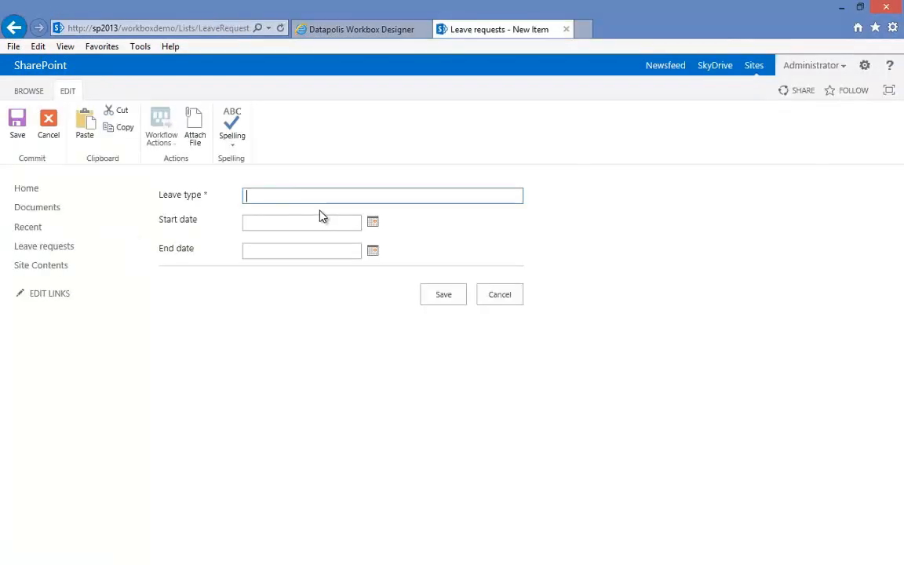
{"action": "type", "text": "Annual leave"}
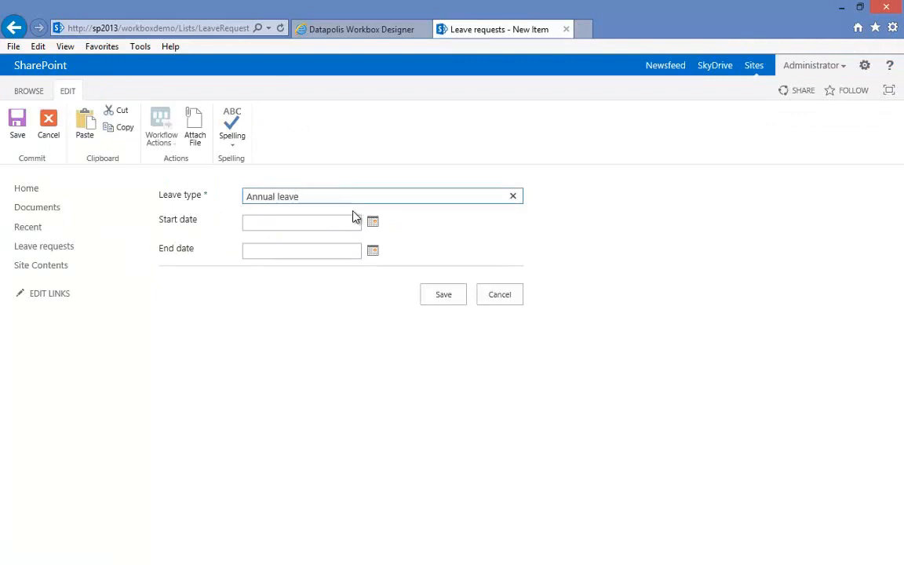
{"action": "left_click", "coordinate": [373, 222]}
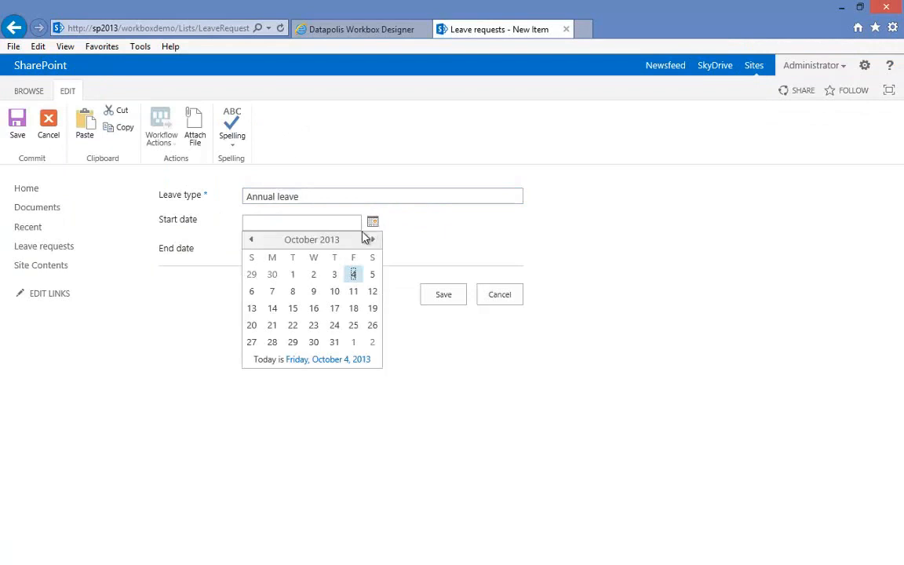
{"action": "left_click", "coordinate": [353, 291]}
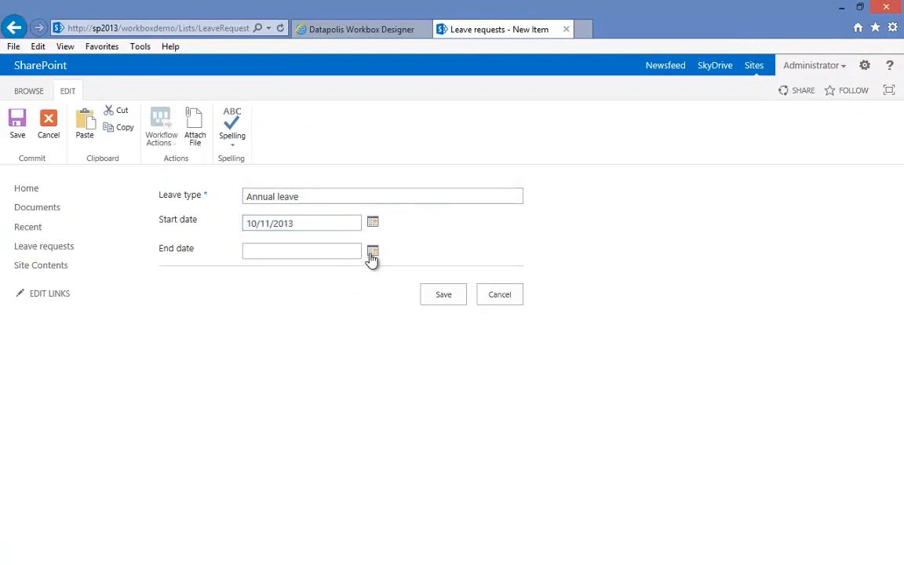
{"action": "left_click", "coordinate": [372, 252]}
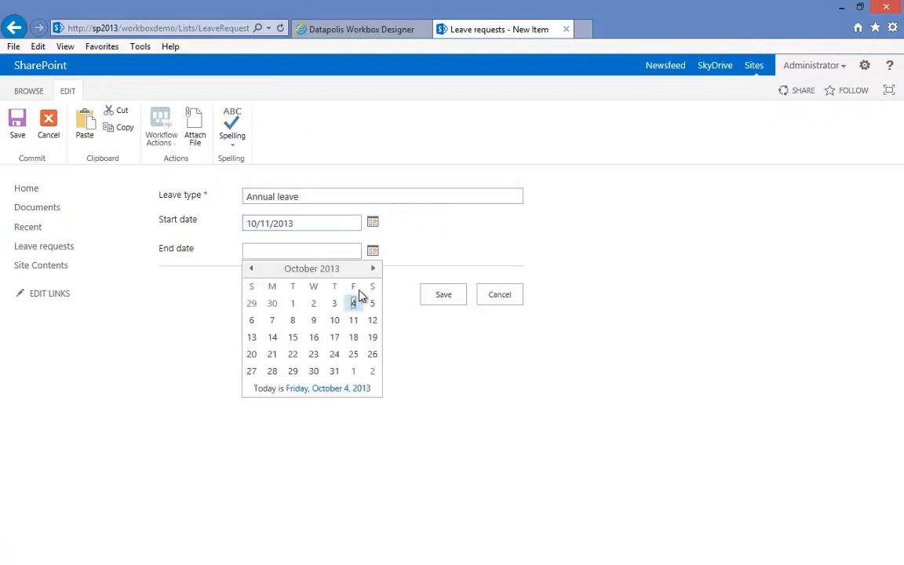
{"action": "left_click", "coordinate": [355, 339]}
{"action": "left_click", "coordinate": [441, 298]}
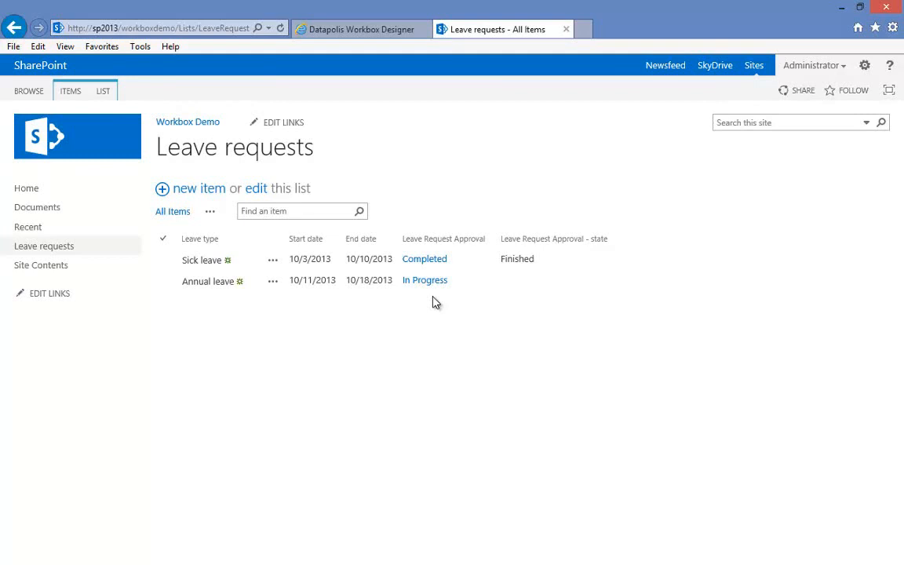
Refresh the Leave requests list and check the workflow actions and icons offered for the Annual leave request
{"action": "key", "text": "F5"}
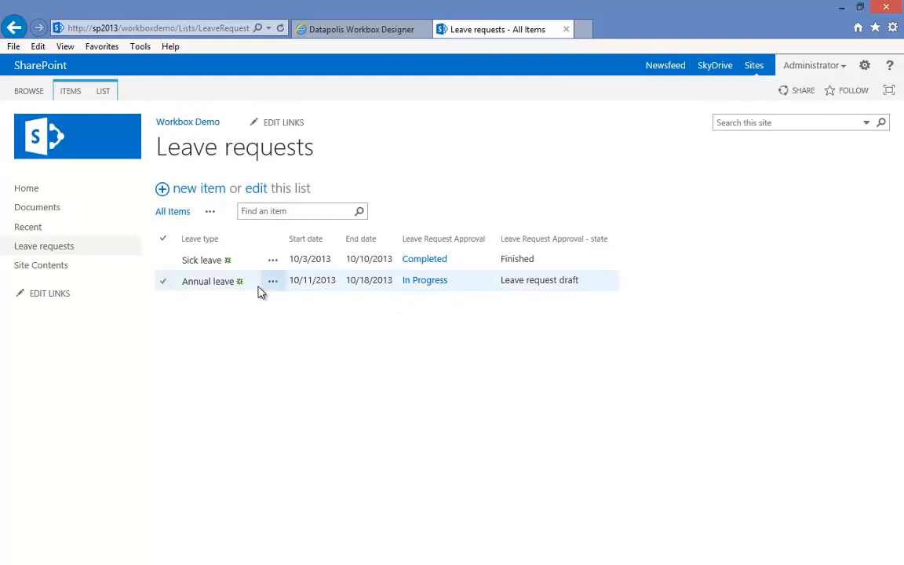
{"action": "left_click", "coordinate": [164, 282]}
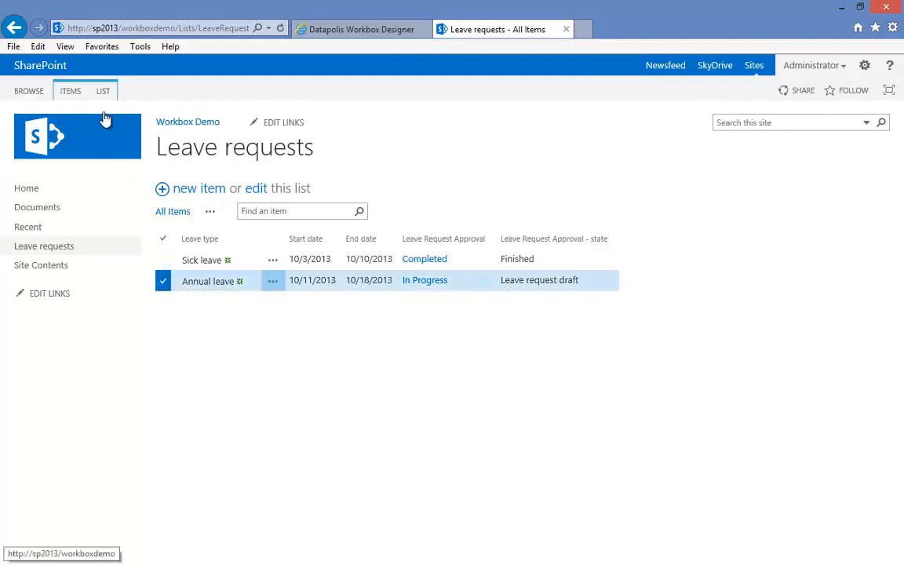
{"action": "left_click", "coordinate": [70, 93]}
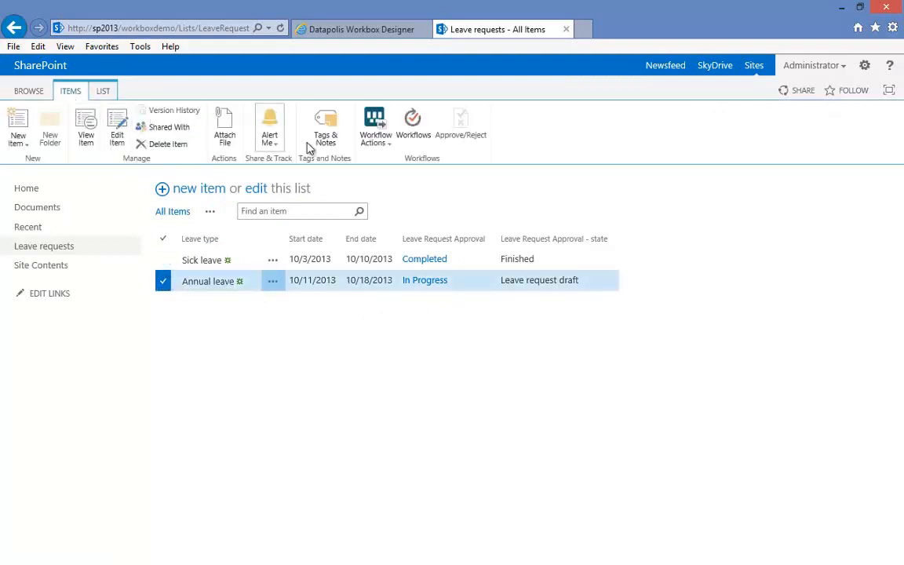
{"action": "left_click", "coordinate": [366, 146]}
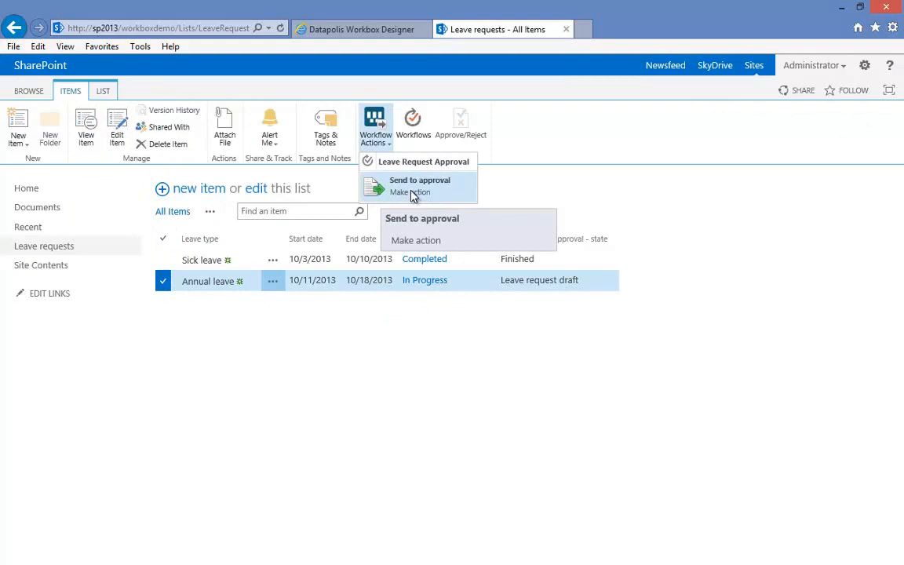
{"action": "left_click", "coordinate": [286, 345]}
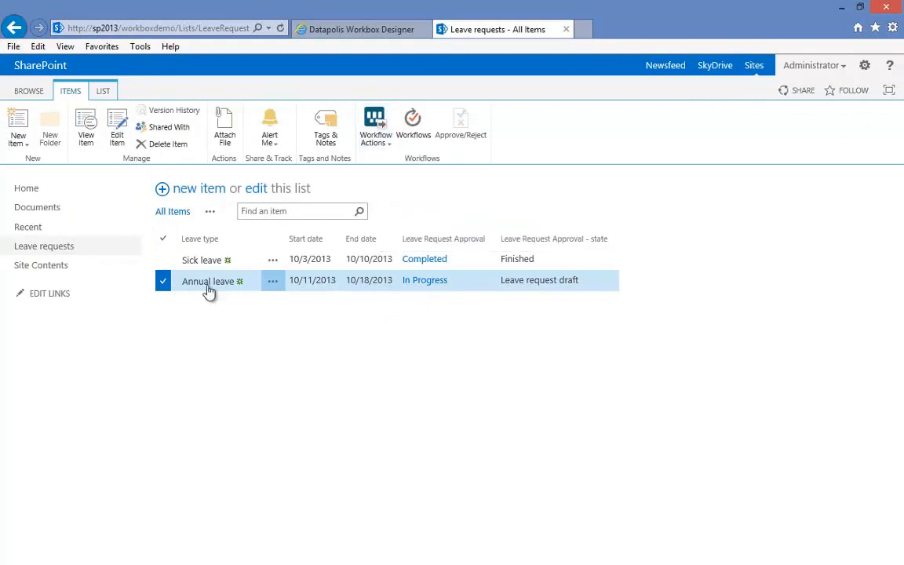
Launch and confirm the Send to approval action from the Annual leave request's details, and return to the Leave requests list
{"action": "left_click", "coordinate": [208, 284]}
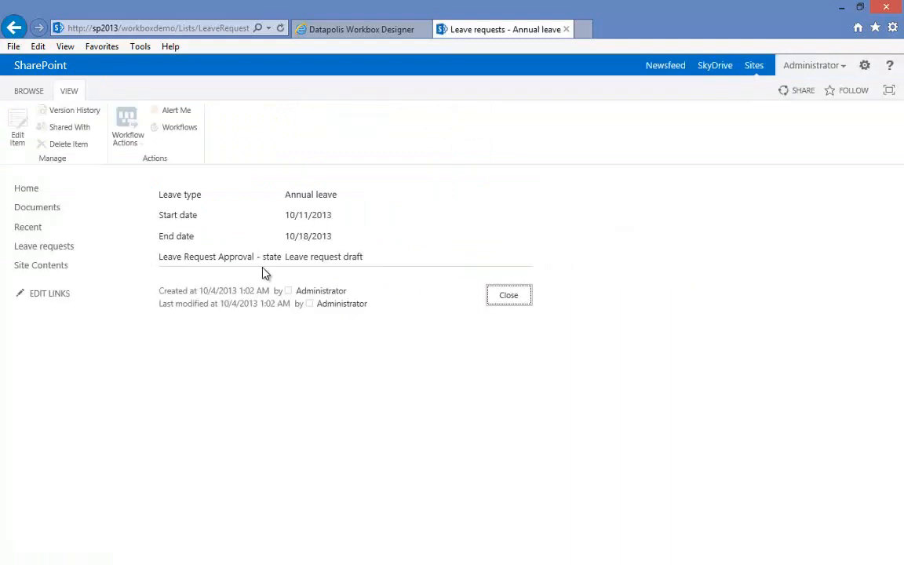
{"action": "left_click", "coordinate": [133, 139]}
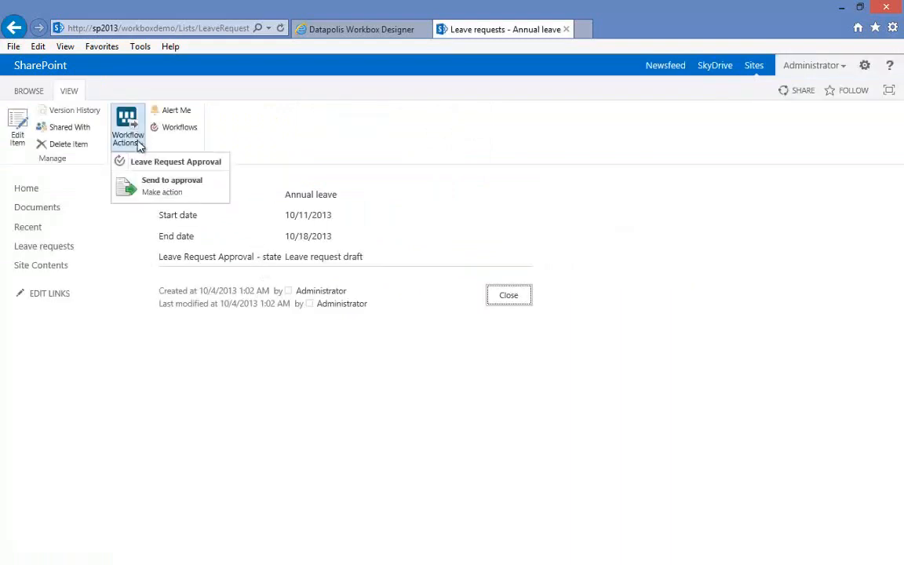
{"action": "left_click", "coordinate": [157, 182]}
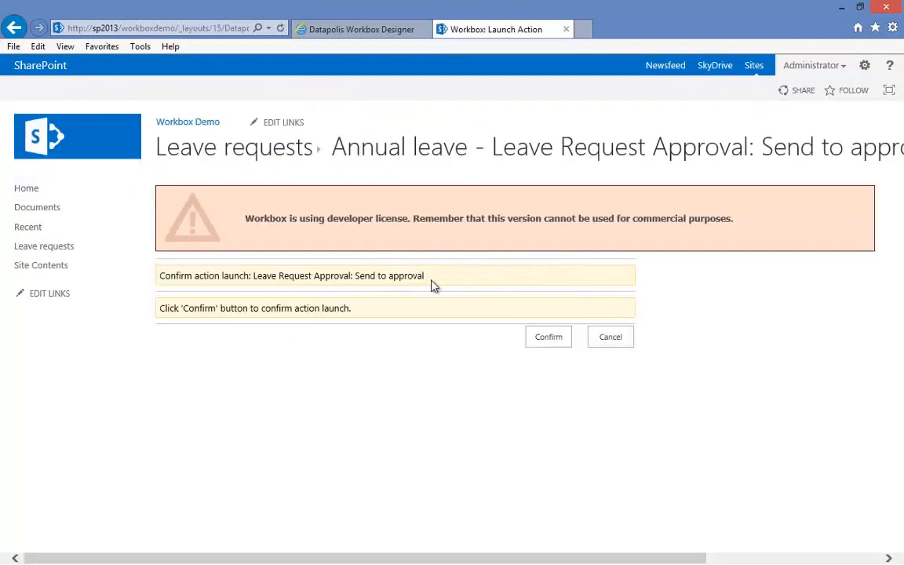
{"action": "left_click", "coordinate": [547, 338]}
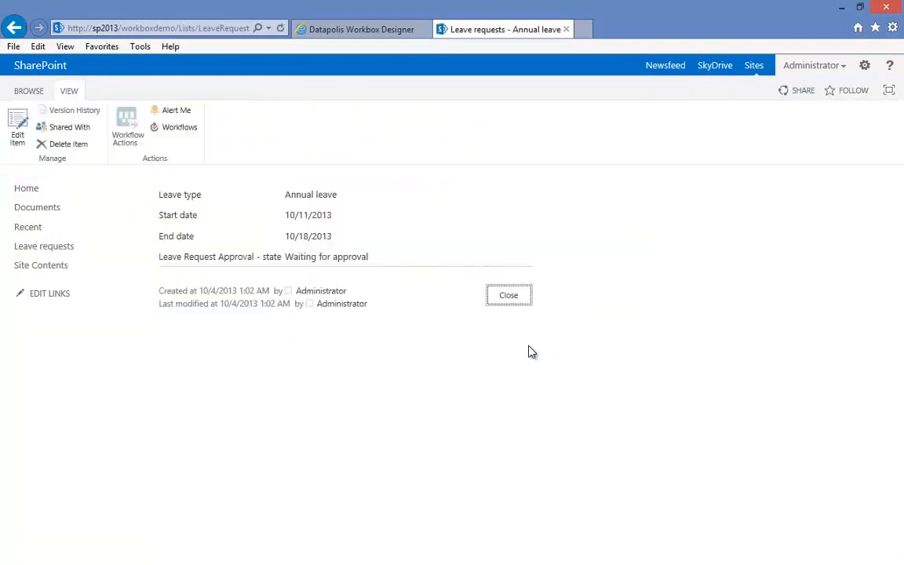
{"action": "left_click", "coordinate": [64, 247]}
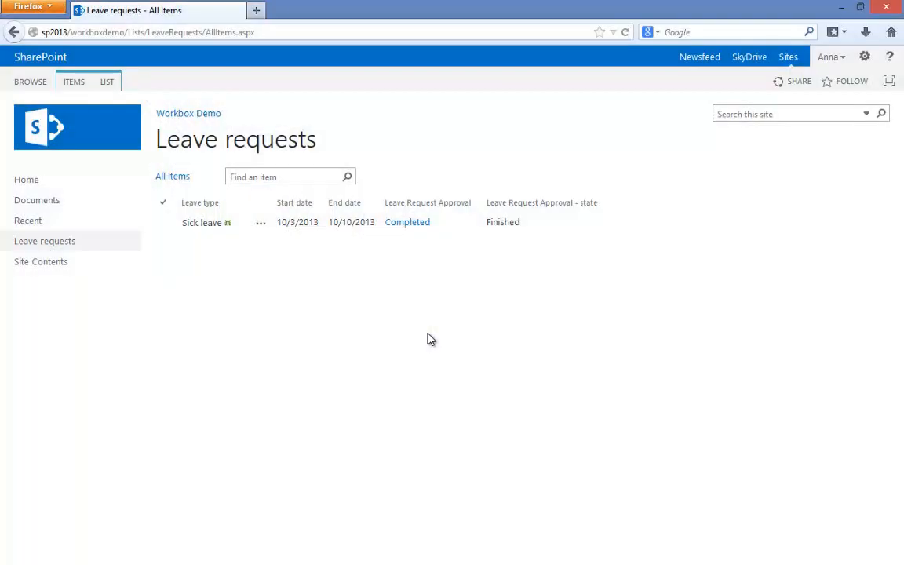
In the approver's Firefox session, refresh the Leave requests list and launch and confirm the Approve action on the Annual leave request
{"action": "key", "text": "F5"}
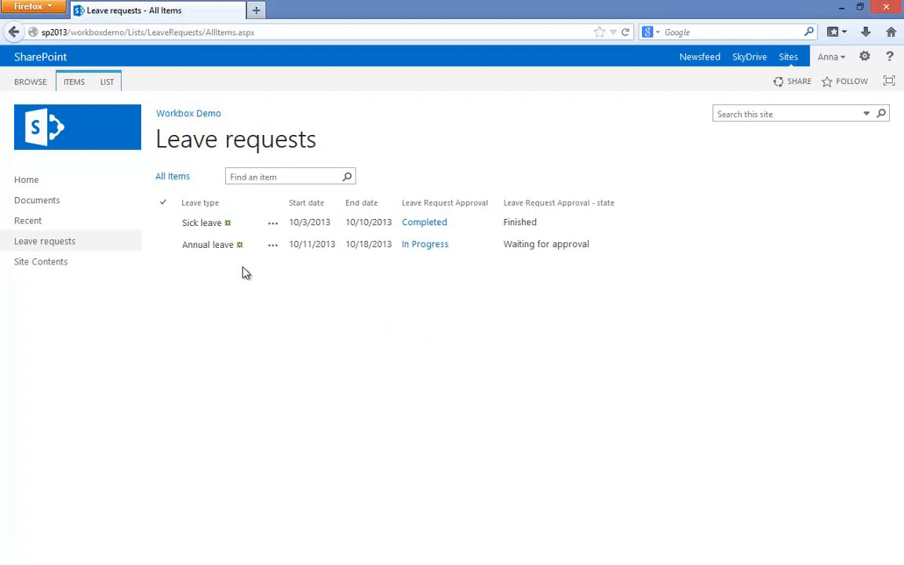
{"action": "left_click", "coordinate": [274, 248]}
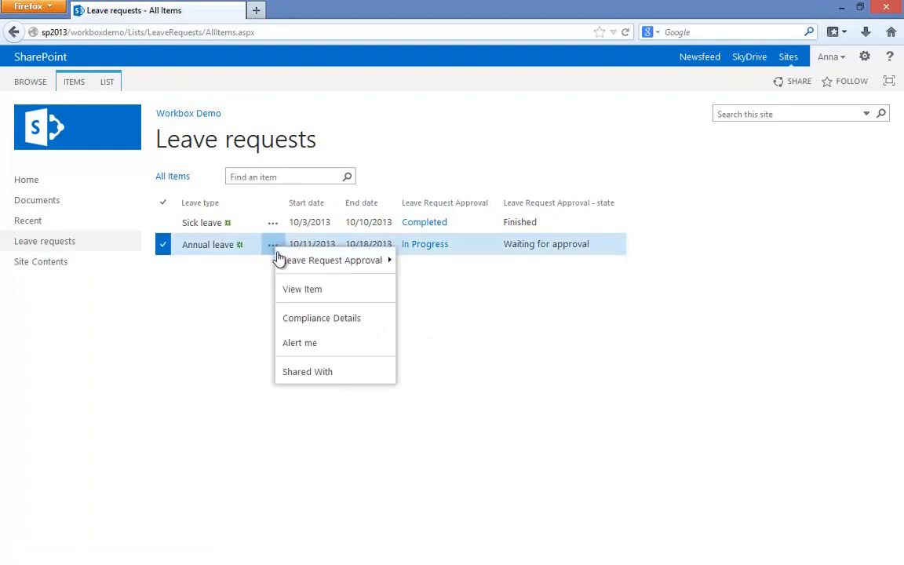
{"action": "mouse_move", "coordinate": [278, 260]}
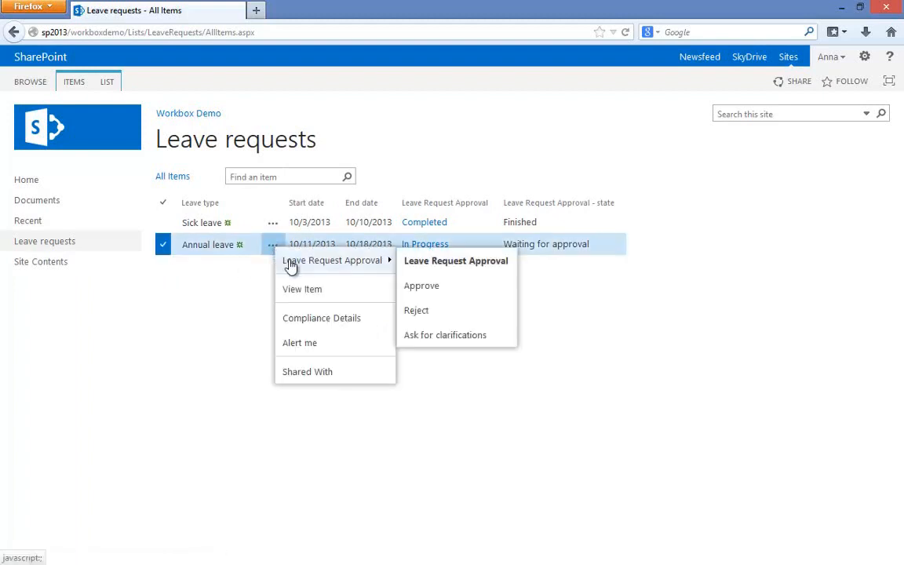
{"action": "left_click", "coordinate": [217, 256]}
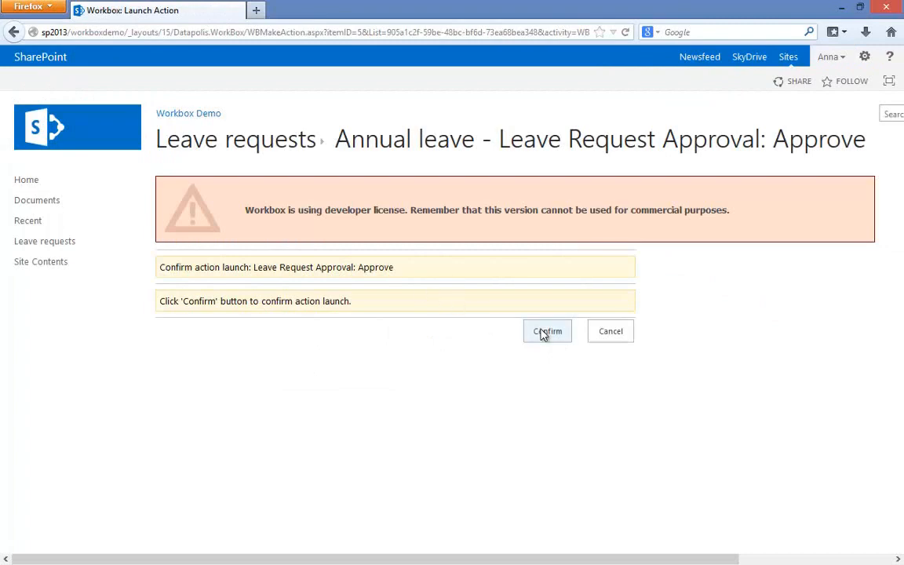
{"action": "left_click", "coordinate": [545, 332]}
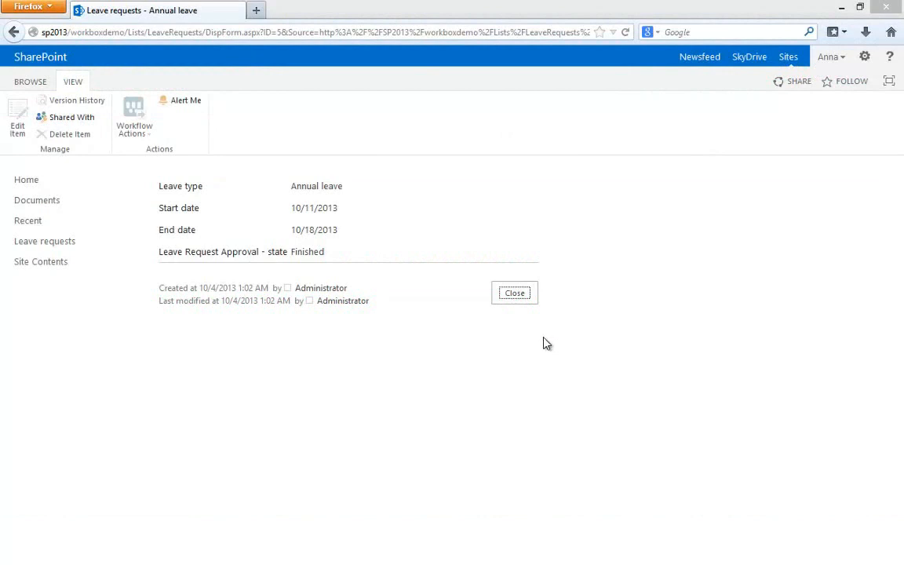
Open the Organization Structure list from the site contents
{"action": "left_click", "coordinate": [41, 266]}
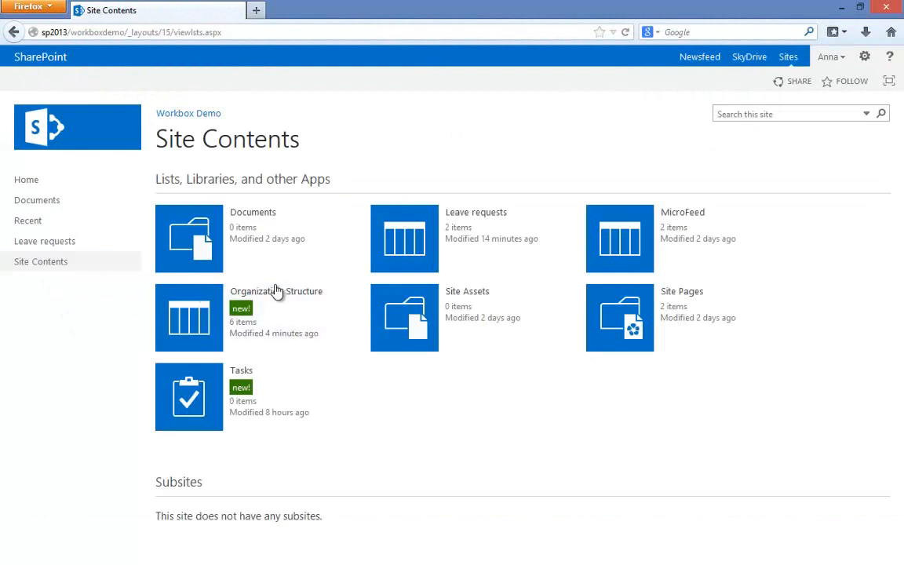
{"action": "left_click", "coordinate": [274, 296]}
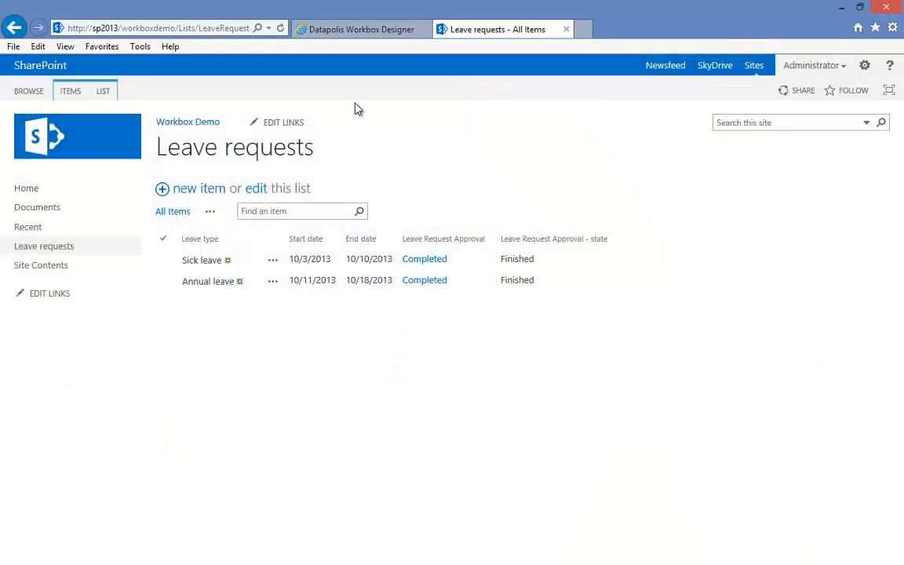
Switch to Workbox Designer in Internet Explorer and remove the assigned user from the Approver role's membership
{"action": "left_click", "coordinate": [362, 32]}
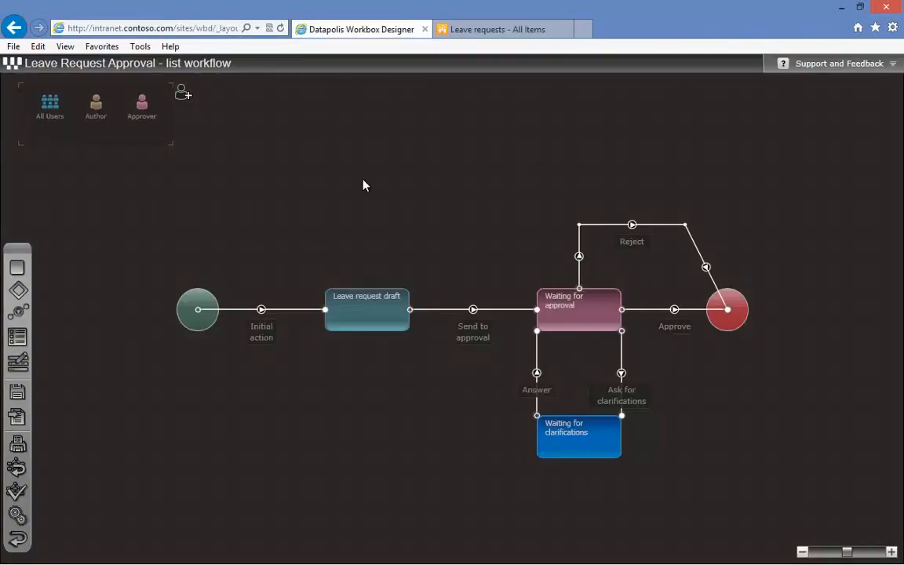
{"action": "left_click", "coordinate": [146, 105]}
{"action": "double_click", "coordinate": [144, 106]}
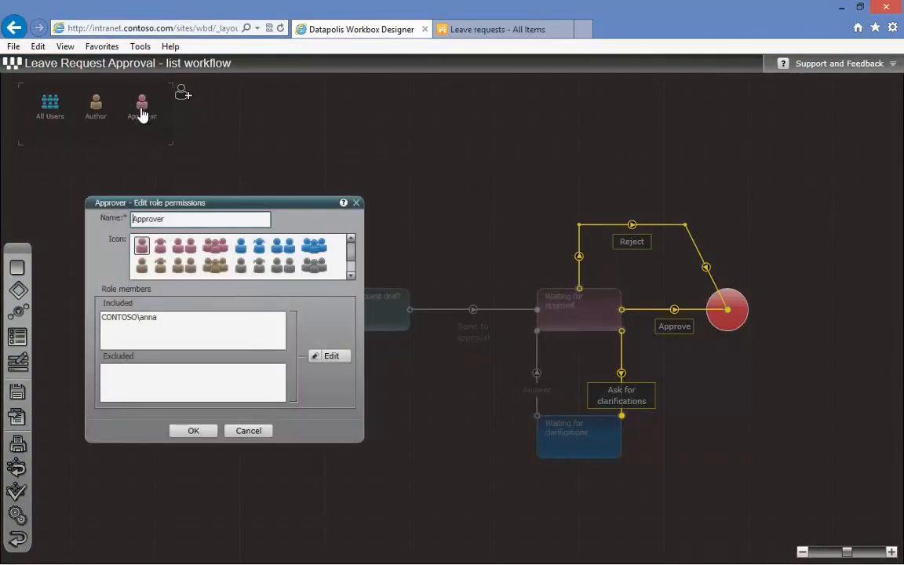
{"action": "left_click", "coordinate": [227, 336]}
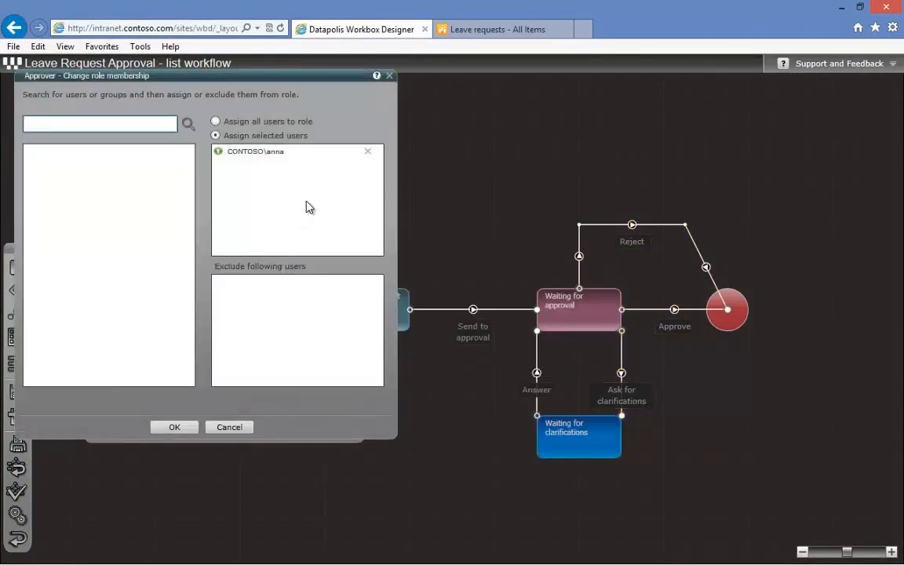
{"action": "left_click", "coordinate": [368, 151]}
{"action": "left_click", "coordinate": [181, 428]}
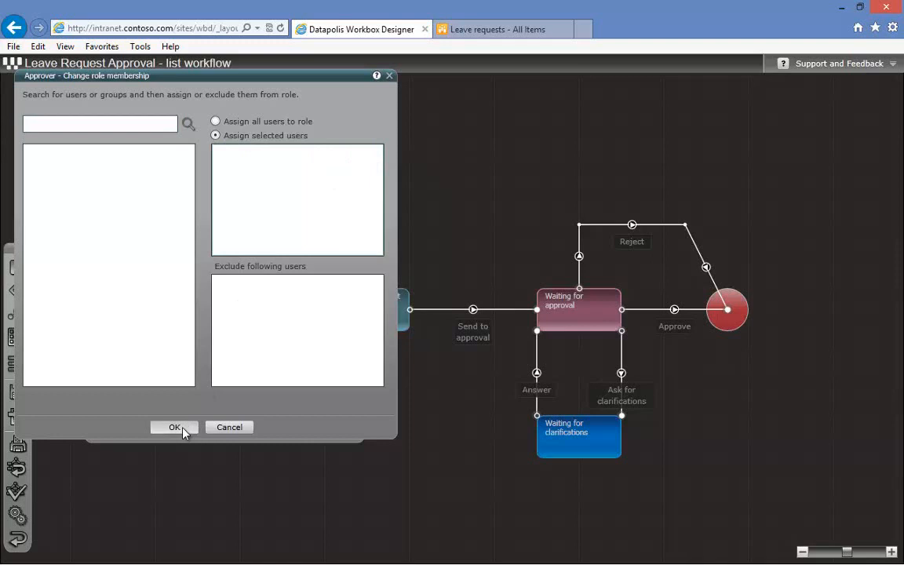
{"action": "left_click", "coordinate": [187, 431]}
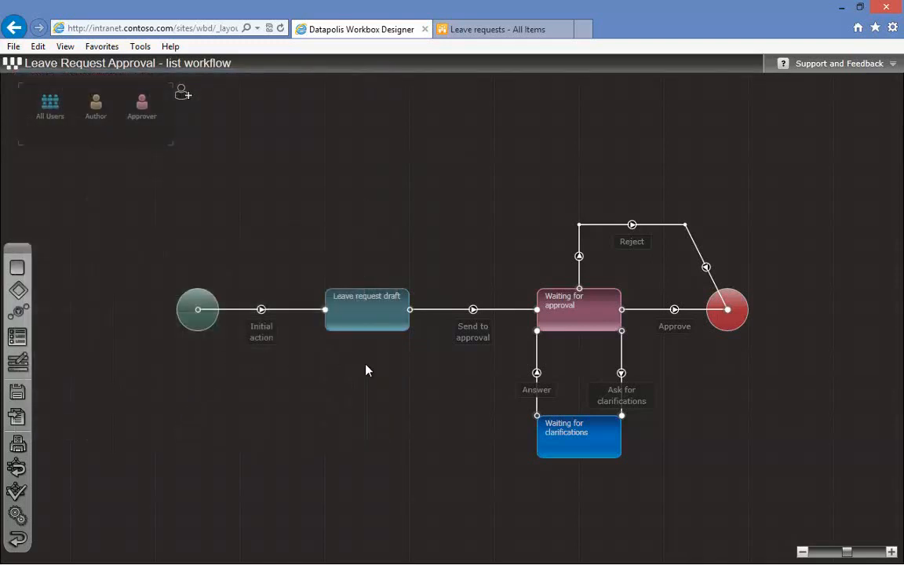
Open the activity diagram of the Send to approval action and insert an Add to role activity
{"action": "double_click", "coordinate": [478, 337]}
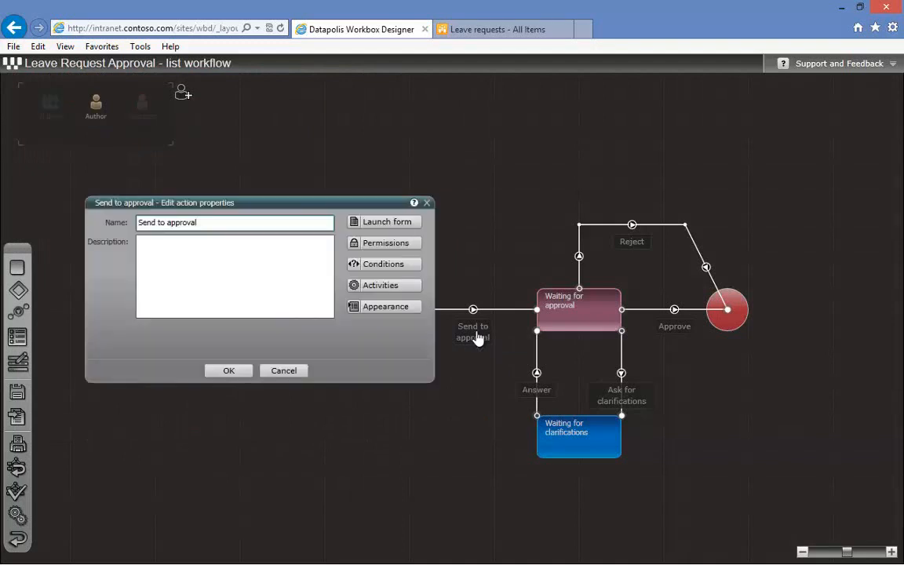
{"action": "left_click", "coordinate": [384, 287]}
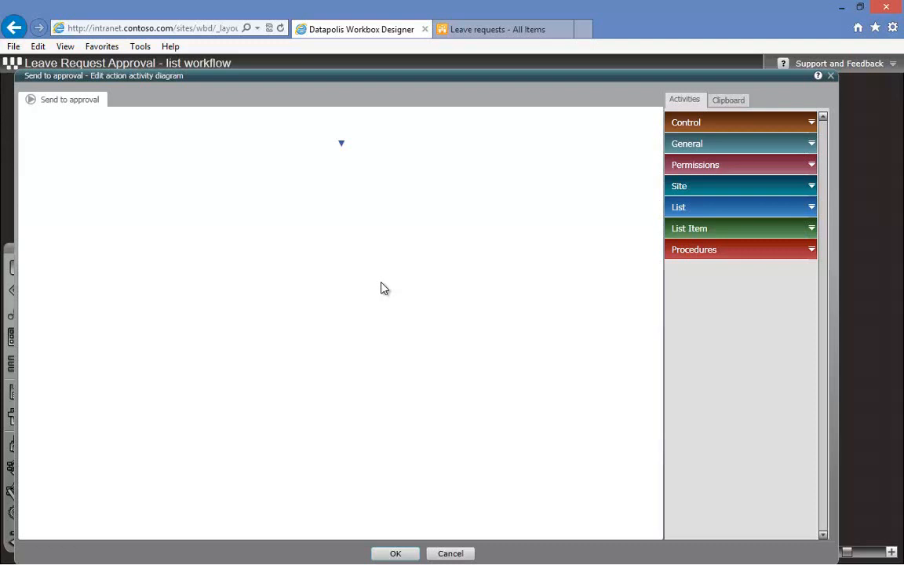
{"action": "left_click", "coordinate": [801, 166]}
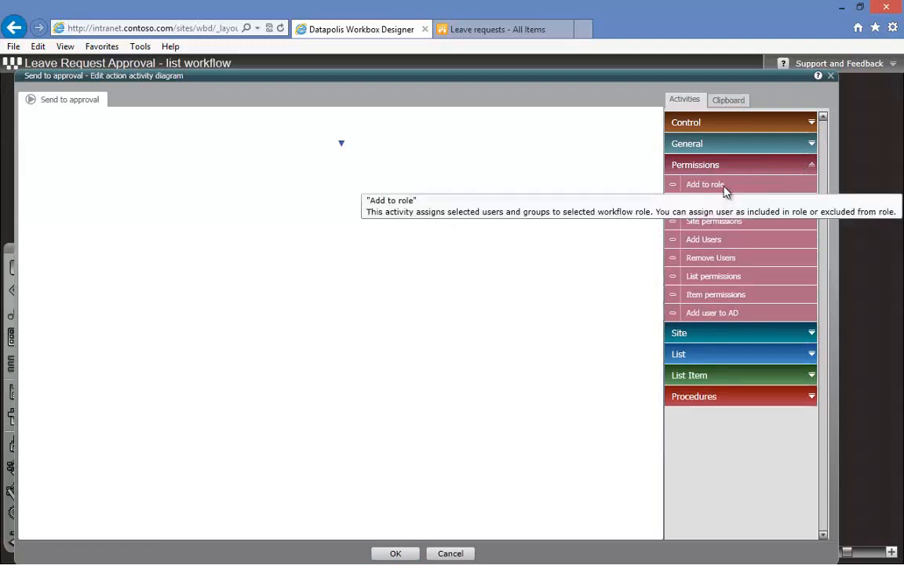
{"action": "left_click_drag", "start_coordinate": [726, 193], "coordinate": [343, 139]}
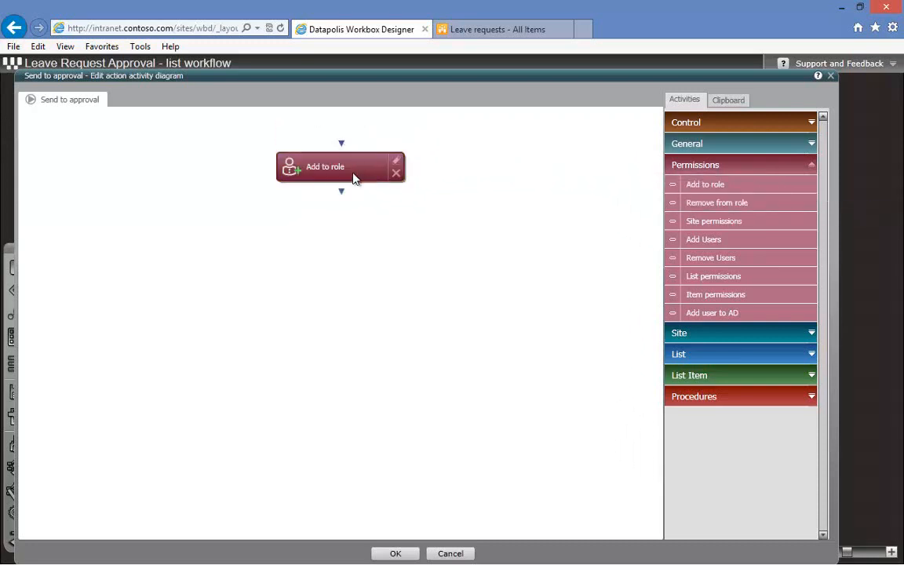
Edit the Add to role activity and set its display name to "Assign approver"
{"action": "left_click", "coordinate": [394, 165]}
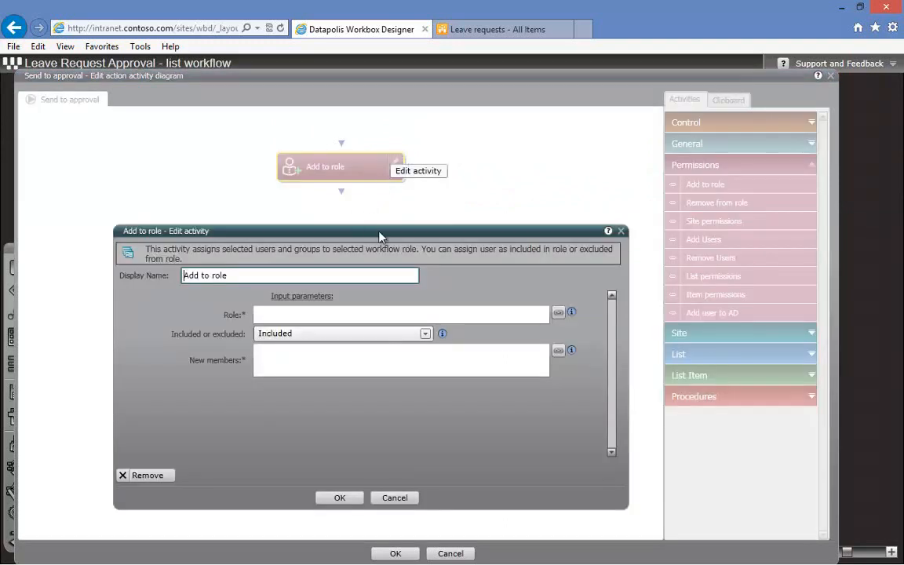
{"action": "left_click_drag", "start_coordinate": [248, 274], "coordinate": [169, 280]}
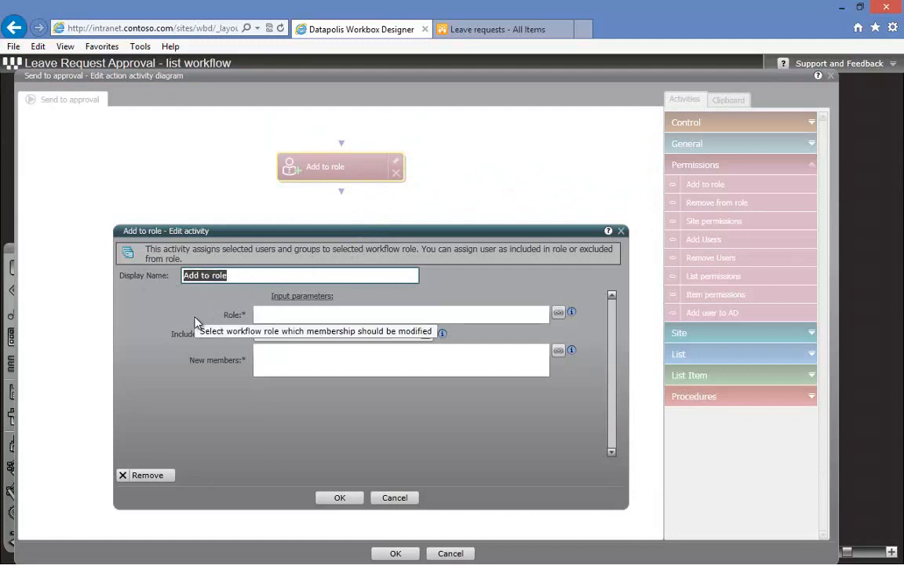
{"action": "type", "text": "A"}
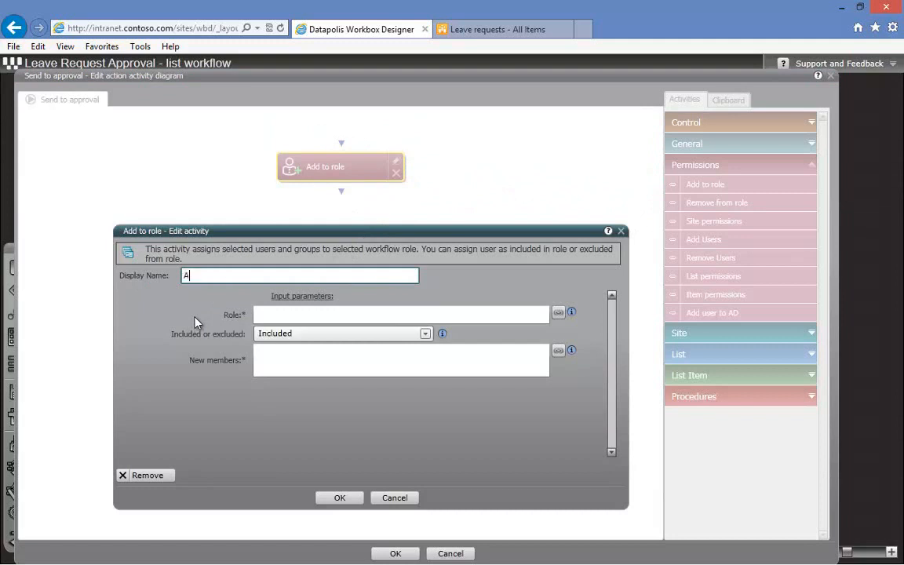
{"action": "type", "text": "ssign approver"}
Set the activity's Role parameter to a lookup of the Approver workflow role
{"action": "left_click", "coordinate": [559, 313]}
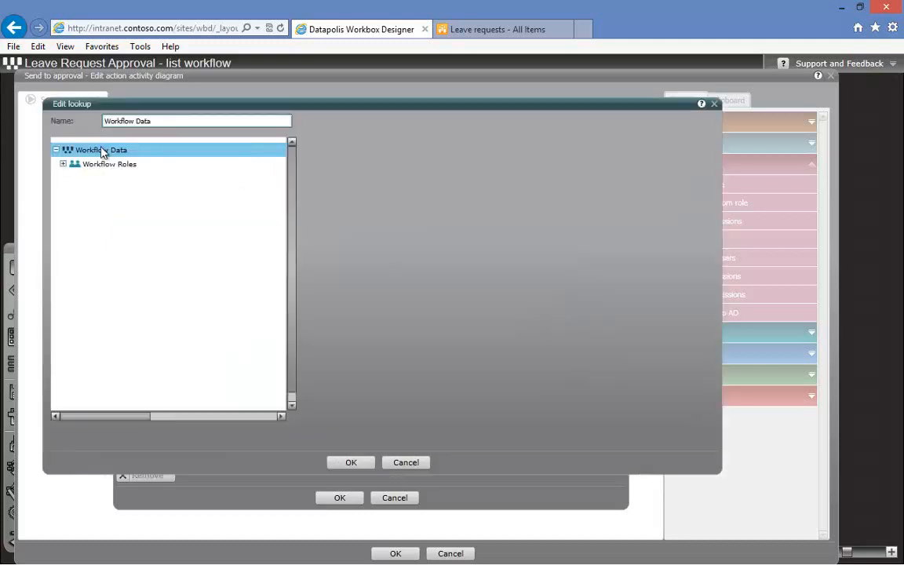
{"action": "left_click", "coordinate": [65, 164]}
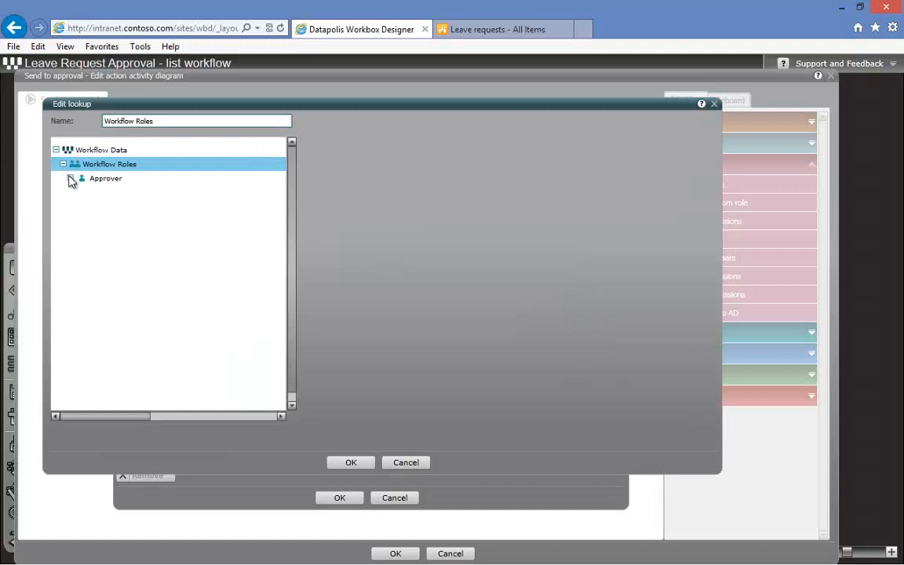
{"action": "left_click", "coordinate": [71, 179]}
{"action": "left_click", "coordinate": [351, 465]}
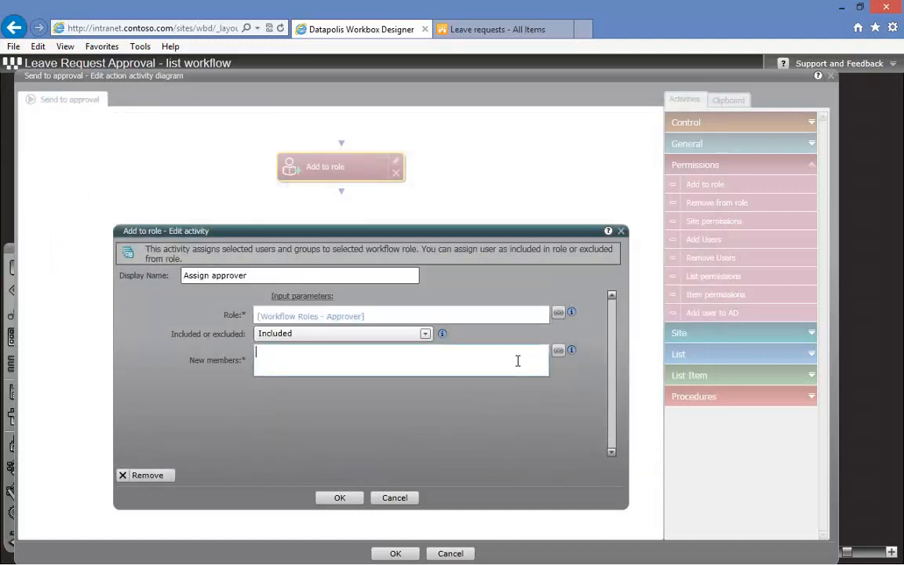
Create a new lookup for the New members parameter pointing to the Manager column of items in the current site's Organization Structure list
{"action": "left_click", "coordinate": [559, 353]}
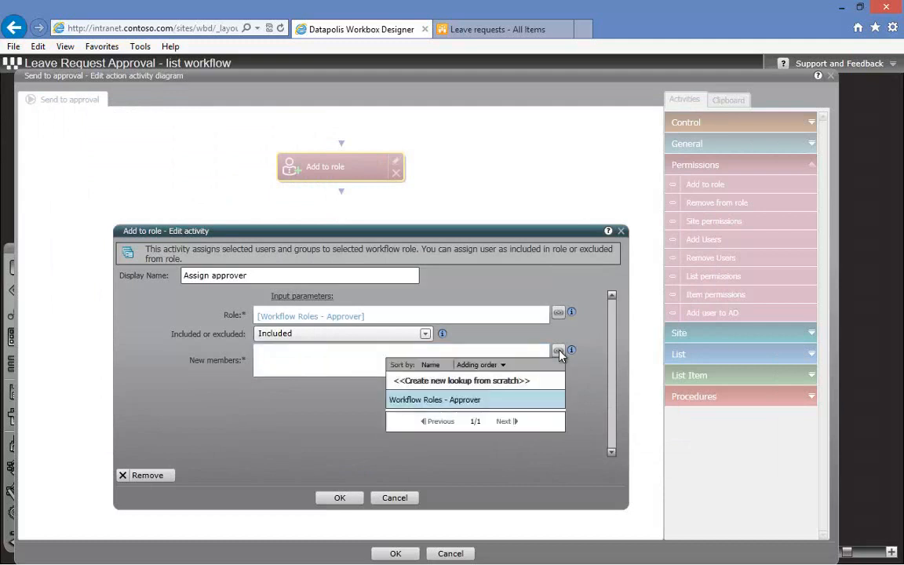
{"action": "left_click", "coordinate": [497, 384]}
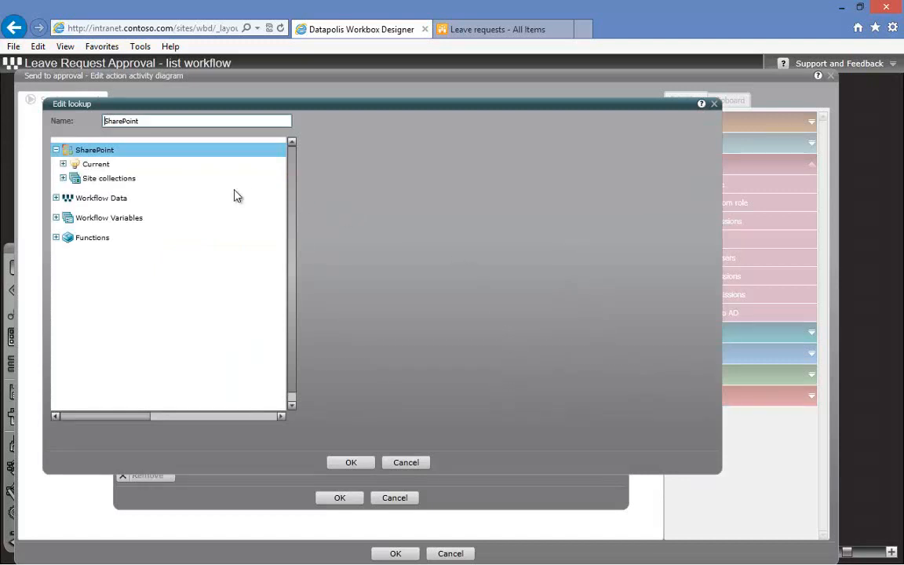
{"action": "left_click", "coordinate": [63, 165]}
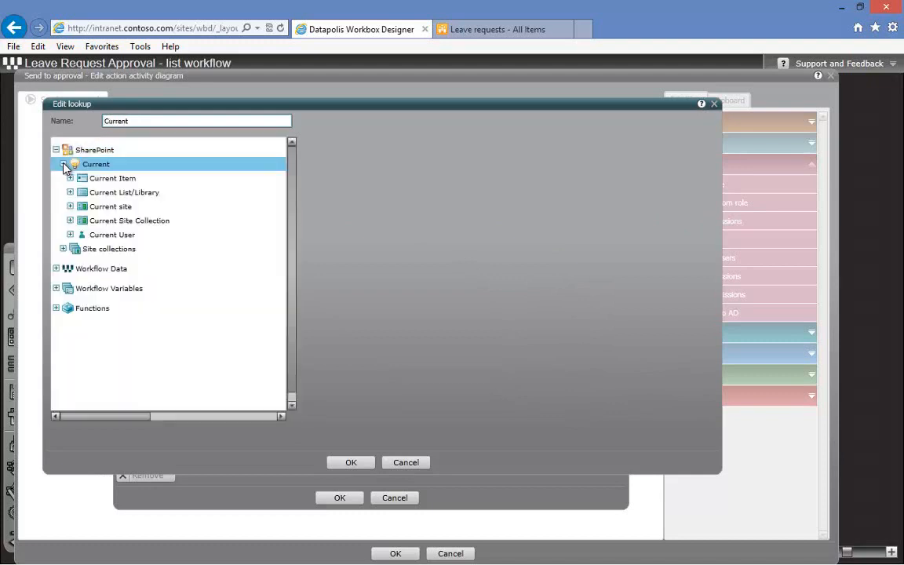
{"action": "left_click", "coordinate": [71, 208]}
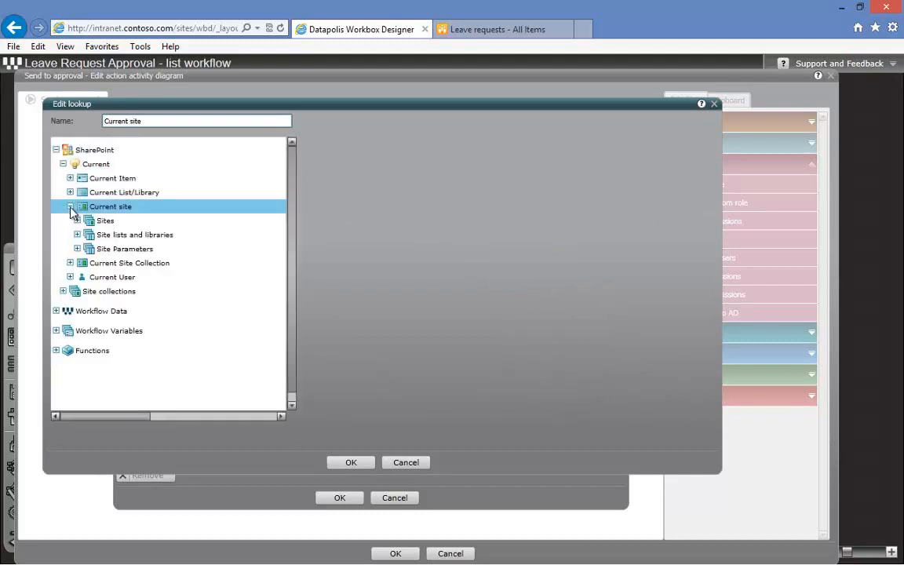
{"action": "left_click", "coordinate": [79, 235]}
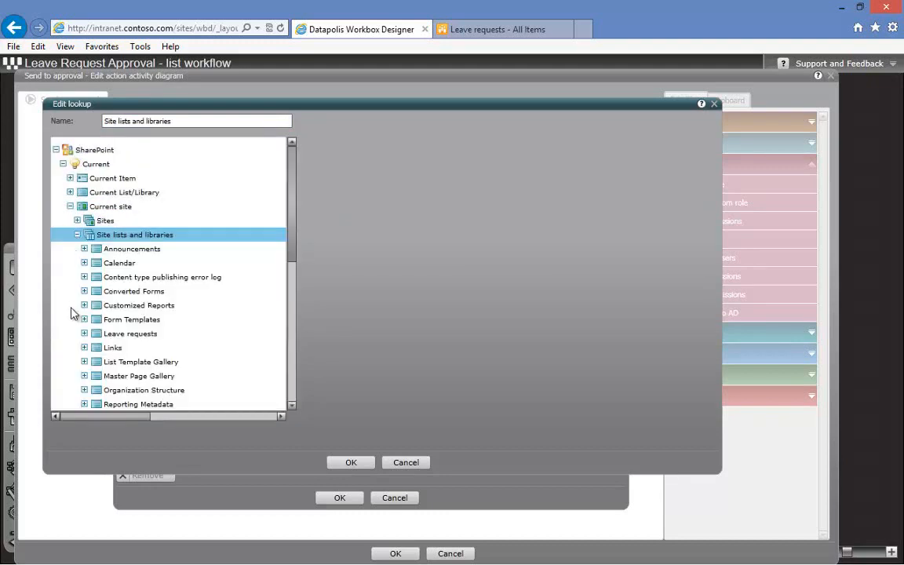
{"action": "left_click", "coordinate": [84, 390]}
{"action": "scroll", "coordinate": [105, 380], "scroll_direction": "down", "scroll_amount": 3}
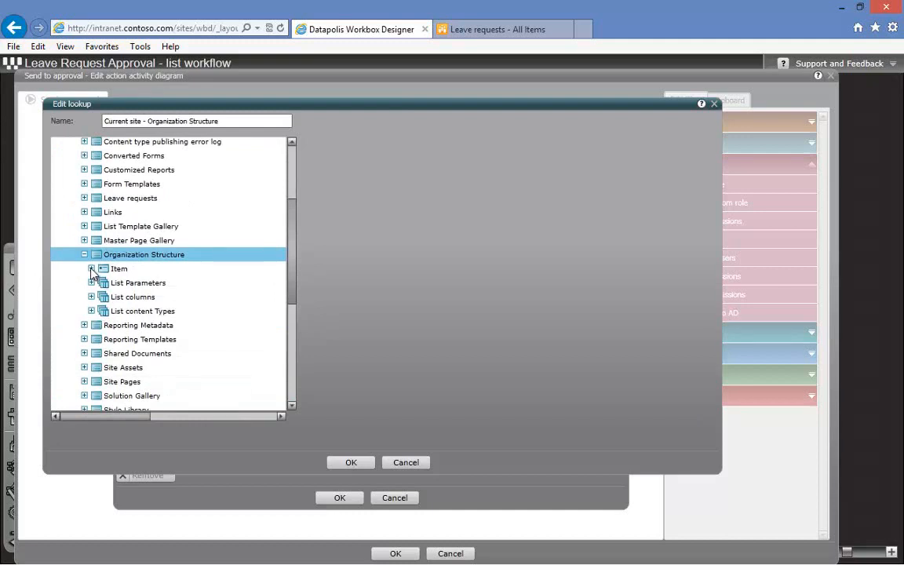
{"action": "left_click", "coordinate": [91, 269]}
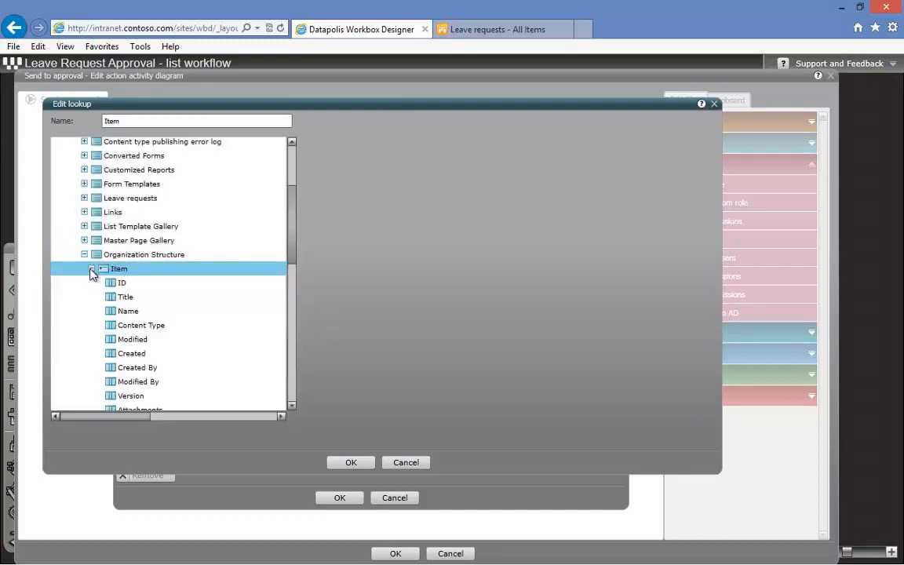
{"action": "scroll", "coordinate": [102, 310], "scroll_direction": "down", "scroll_amount": 2}
{"action": "scroll", "coordinate": [104, 313], "scroll_direction": "down", "scroll_amount": 2}
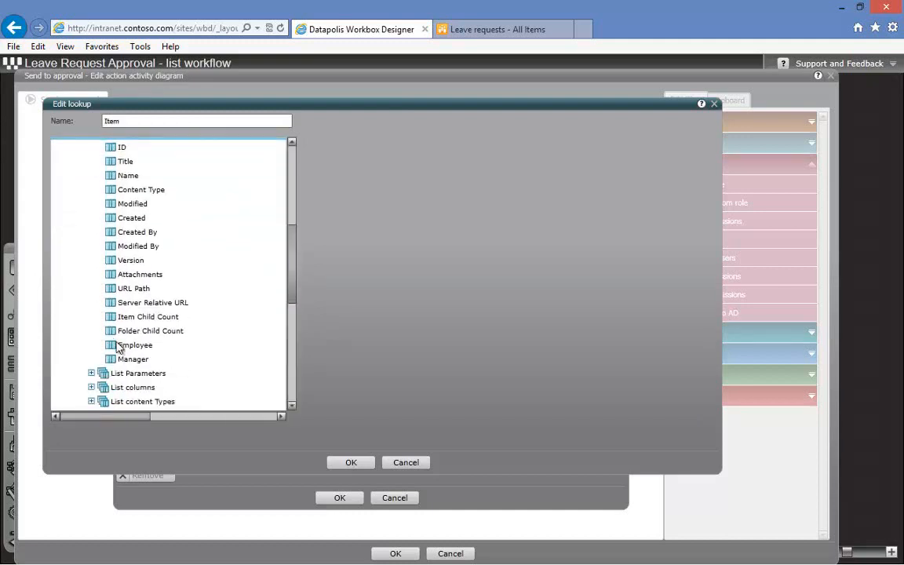
{"action": "left_click", "coordinate": [136, 361]}
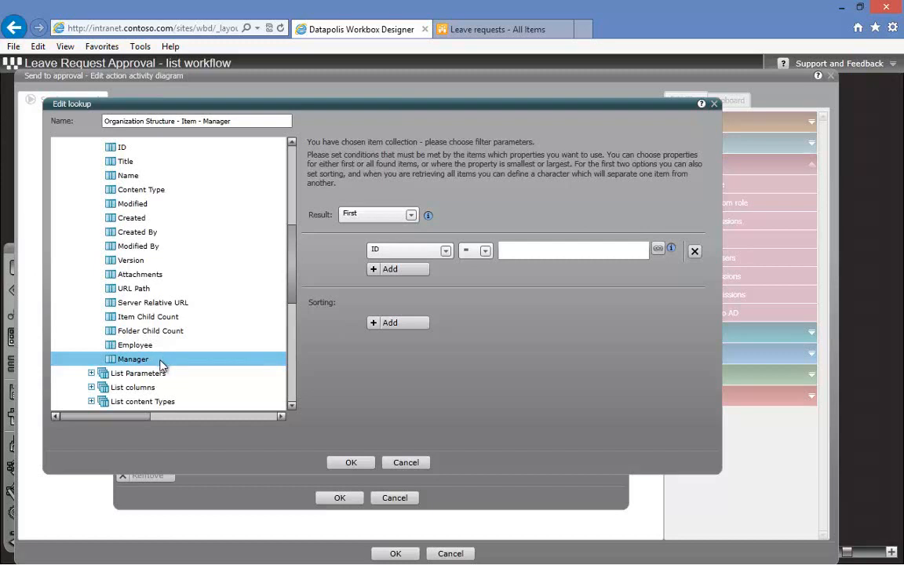
Filter the Manager lookup to items whose Employee equals a new Current User lookup, and accept the lookup and the activity settings
{"action": "left_click", "coordinate": [416, 261]}
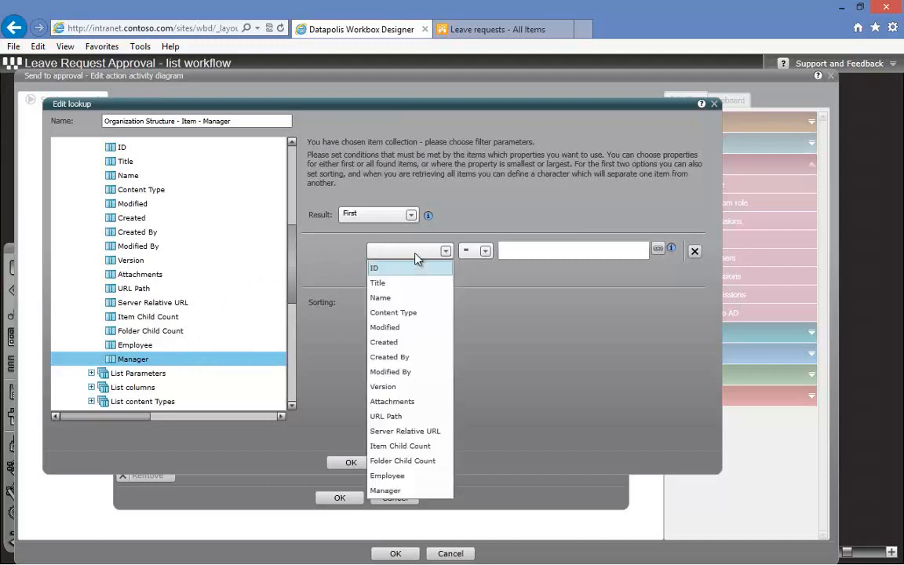
{"action": "left_click", "coordinate": [387, 476]}
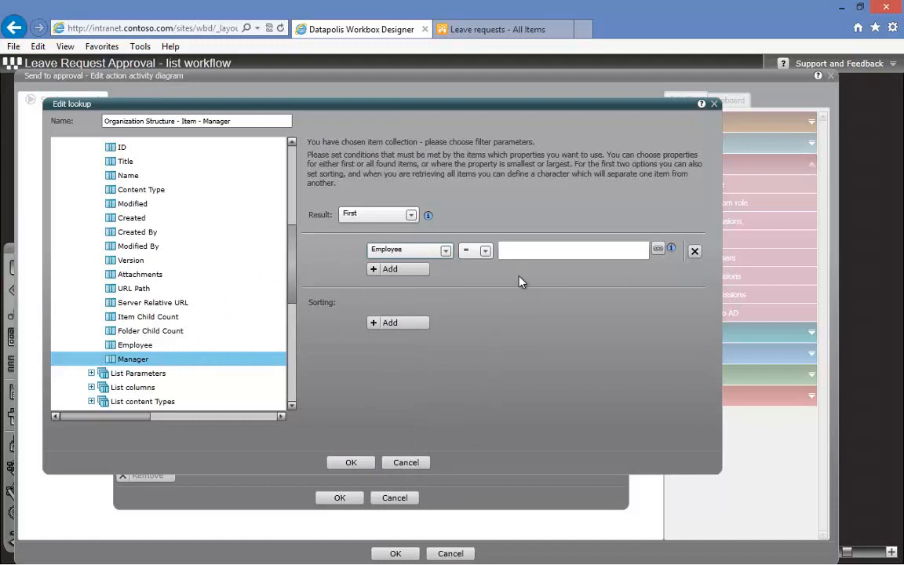
{"action": "left_click", "coordinate": [657, 249]}
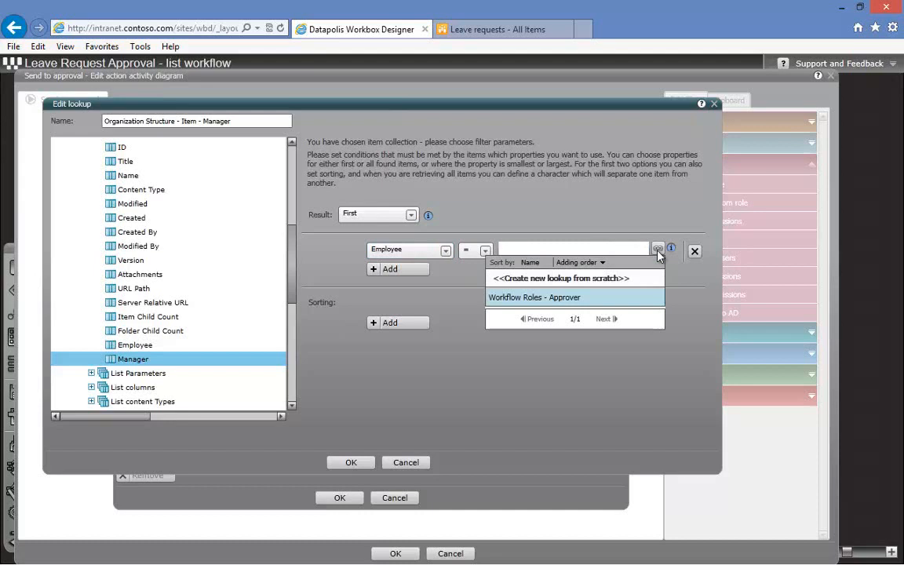
{"action": "left_click", "coordinate": [596, 279]}
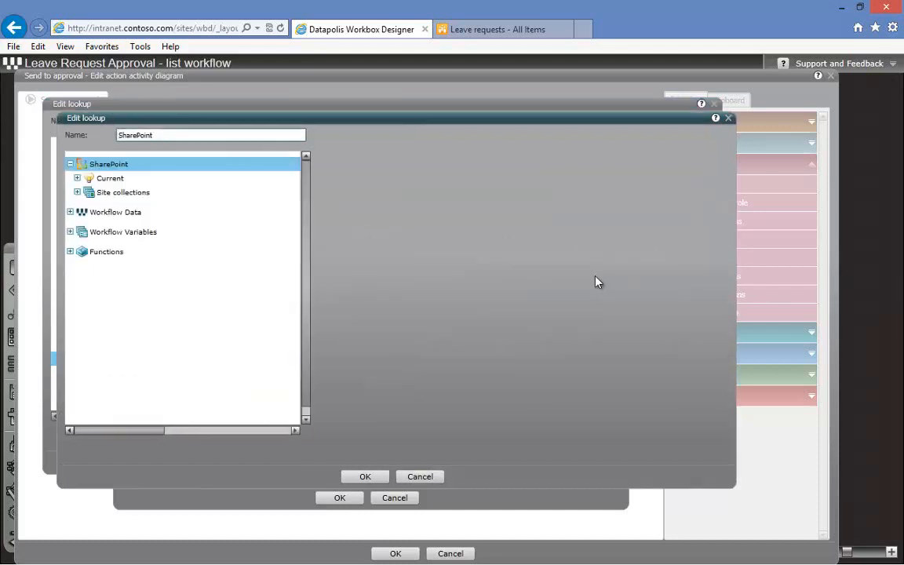
{"action": "left_click", "coordinate": [77, 178]}
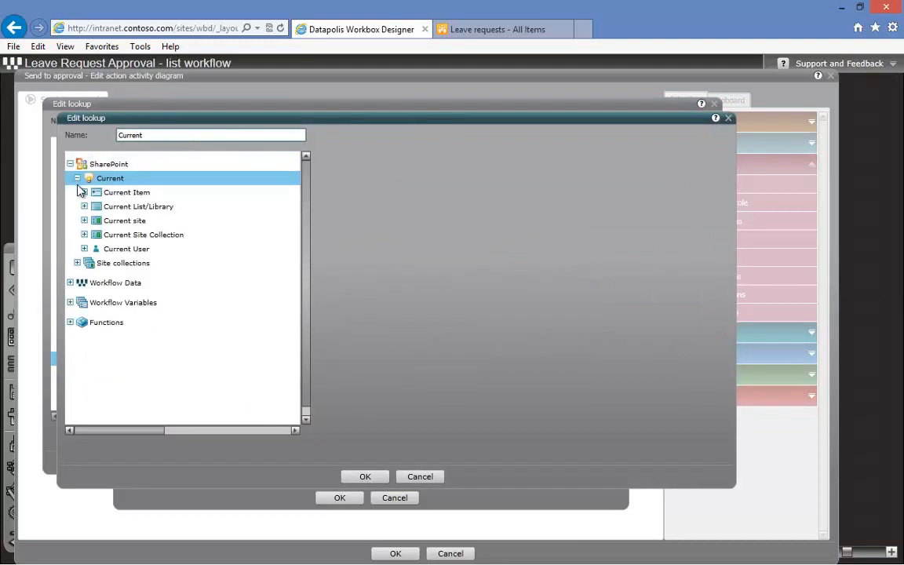
{"action": "left_click", "coordinate": [135, 250]}
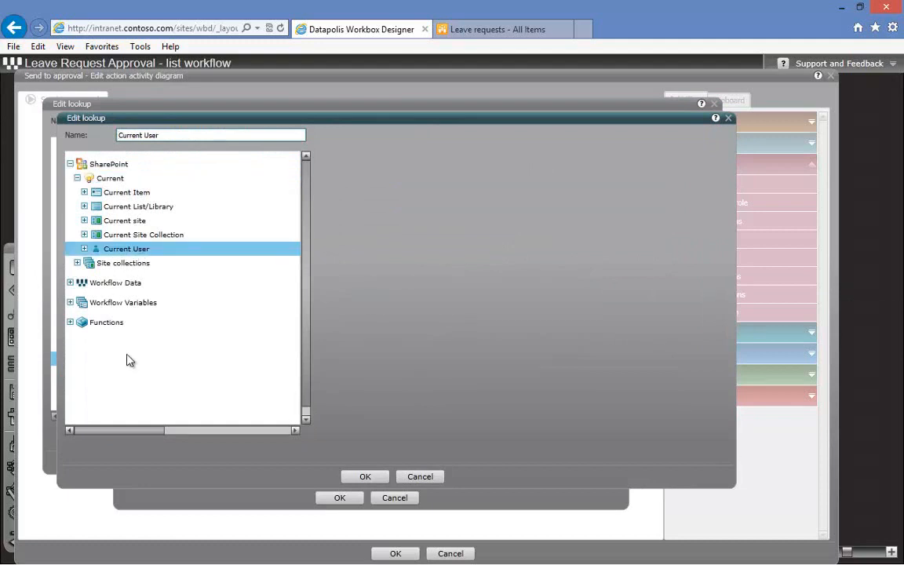
{"action": "left_click", "coordinate": [359, 476]}
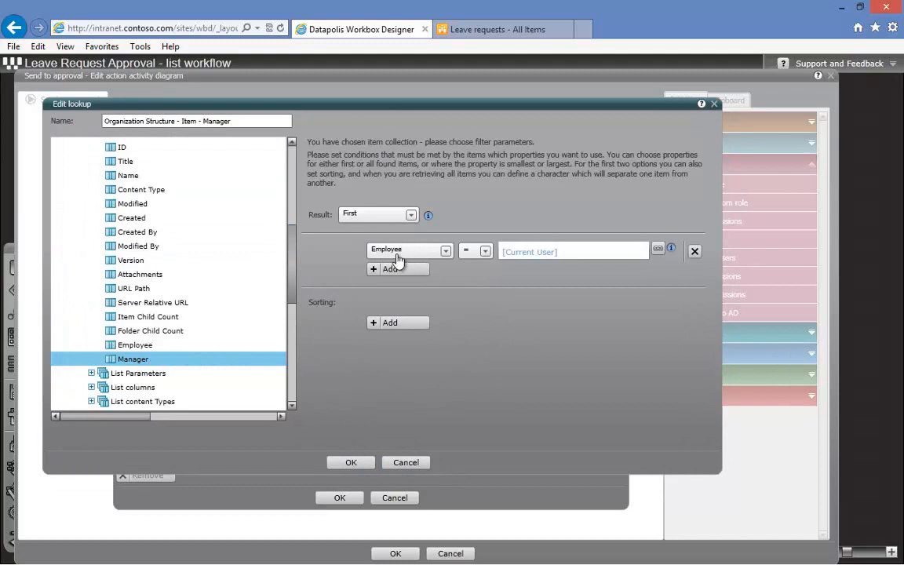
{"action": "left_click", "coordinate": [345, 462]}
{"action": "left_click", "coordinate": [338, 500]}
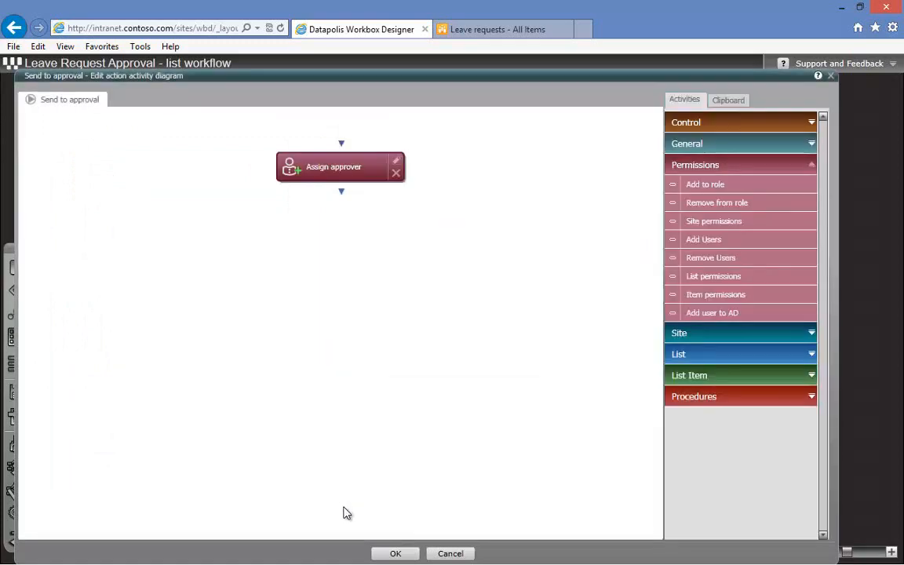
Accept the Send to approval action's activity diagram and properties, and deploy the workflow
{"action": "left_click", "coordinate": [390, 553]}
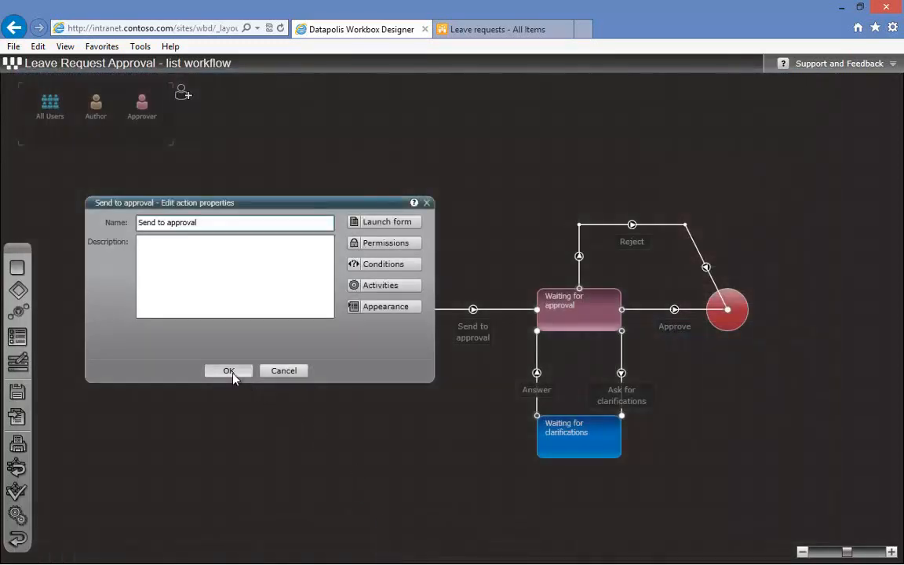
{"action": "left_click", "coordinate": [232, 373]}
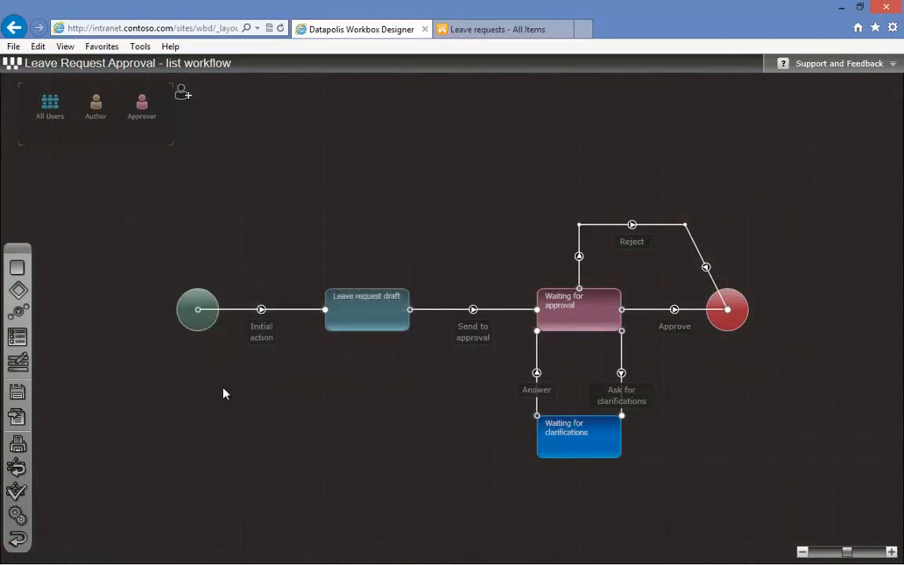
{"action": "left_click", "coordinate": [18, 421]}
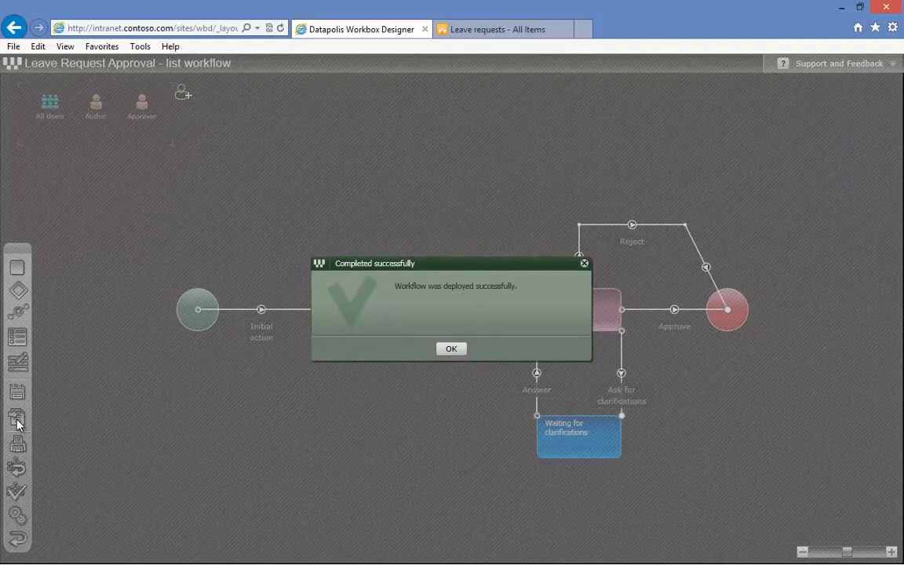
{"action": "left_click", "coordinate": [452, 349]}
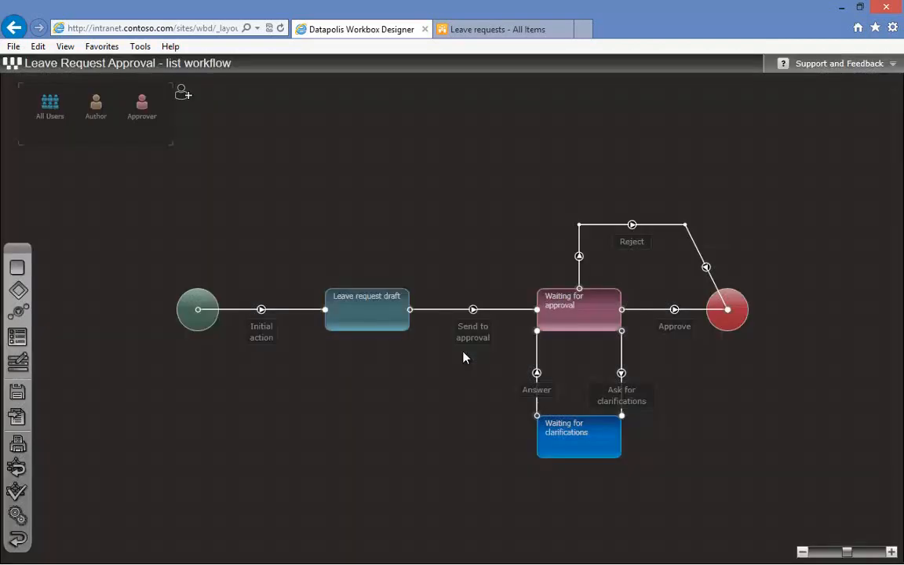
Add an item to the SharePoint Leave requests list with leave type "Annual leave", start date 10/11/2013 and end date 10/18/2013
{"action": "left_click", "coordinate": [500, 33]}
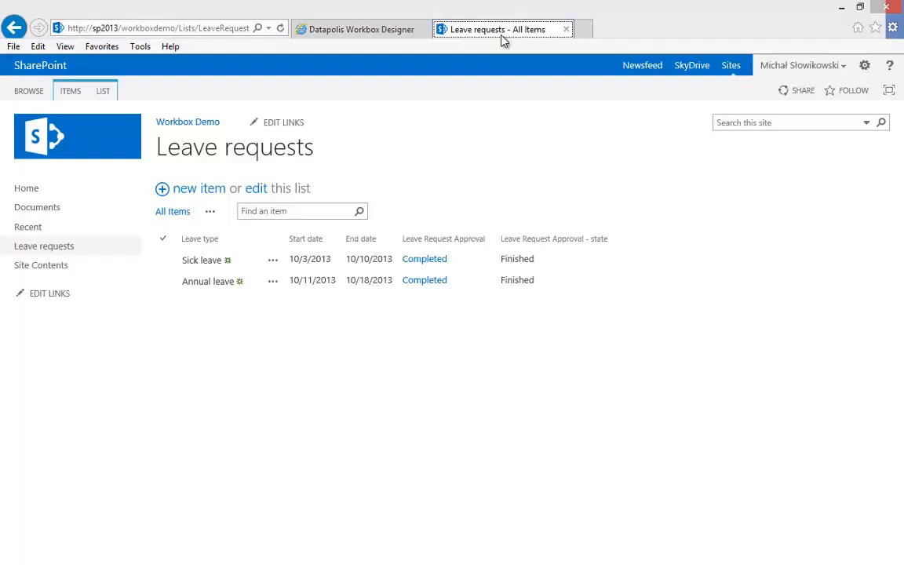
{"action": "left_click", "coordinate": [212, 190]}
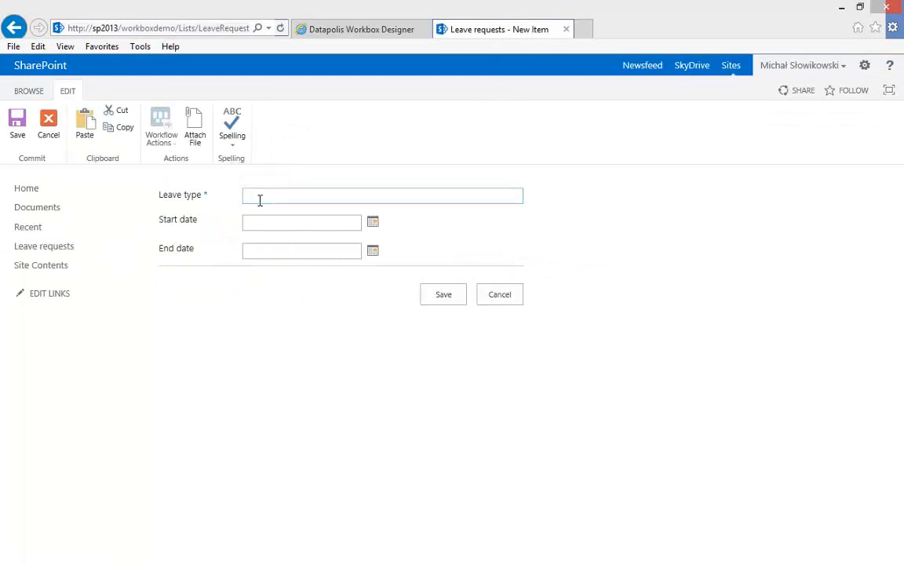
{"action": "type", "text": "Annual leave"}
{"action": "left_click", "coordinate": [375, 224]}
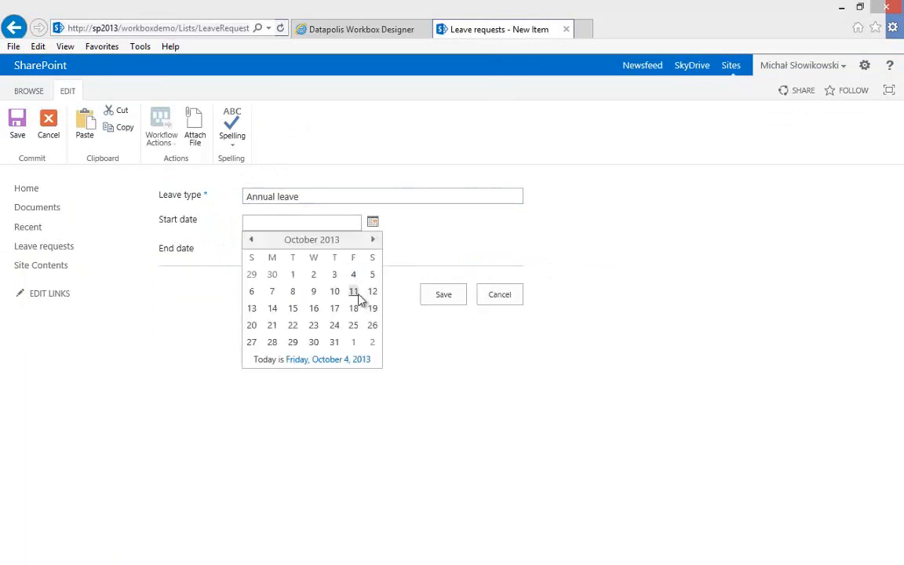
{"action": "left_click", "coordinate": [357, 293]}
{"action": "left_click", "coordinate": [372, 253]}
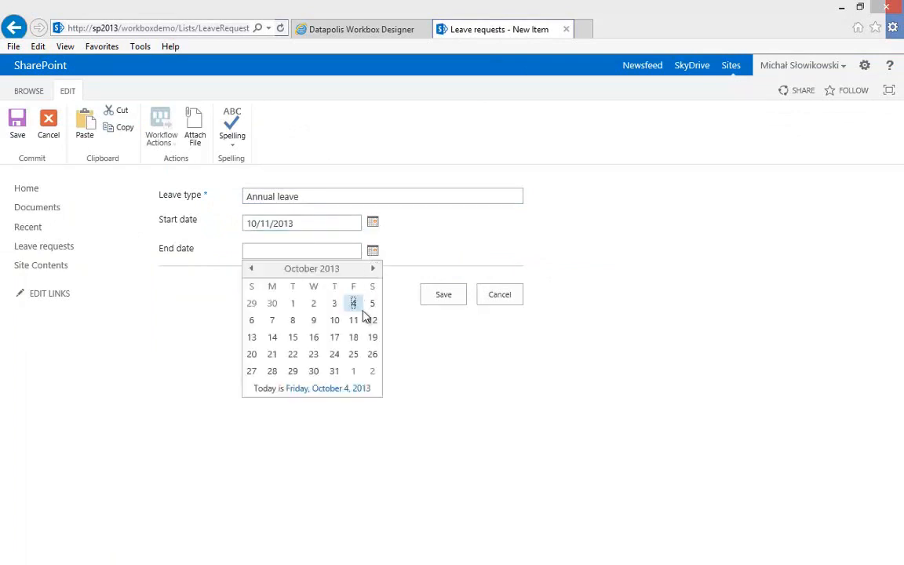
{"action": "left_click", "coordinate": [354, 337]}
{"action": "left_click", "coordinate": [430, 306]}
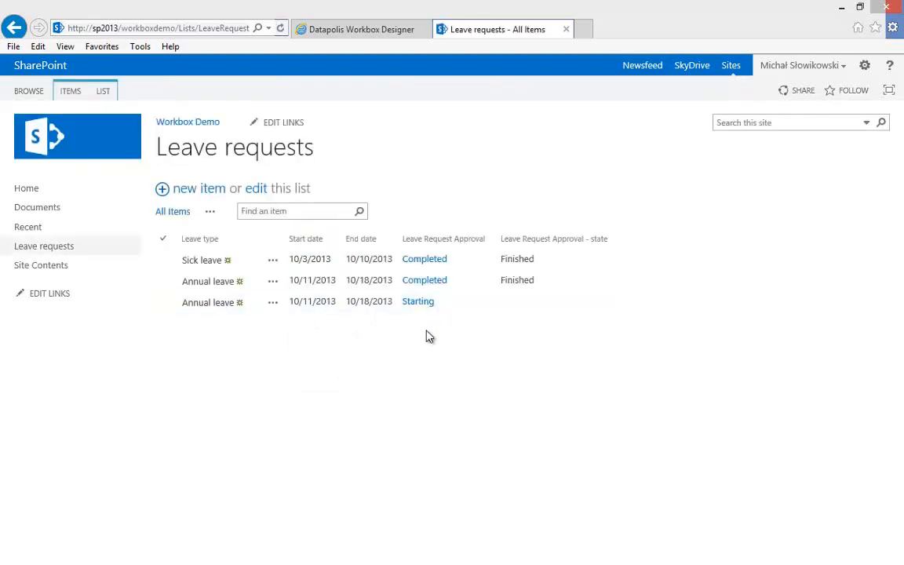
Refresh the list and launch the Send to approval action on the new Annual leave request, confirming the launch
{"action": "key", "text": "F5"}
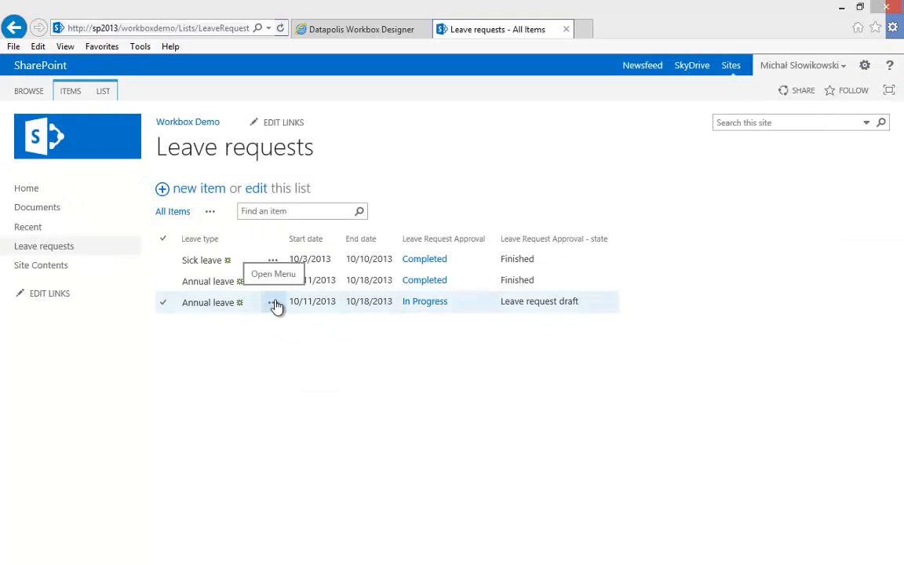
{"action": "left_click", "coordinate": [274, 305]}
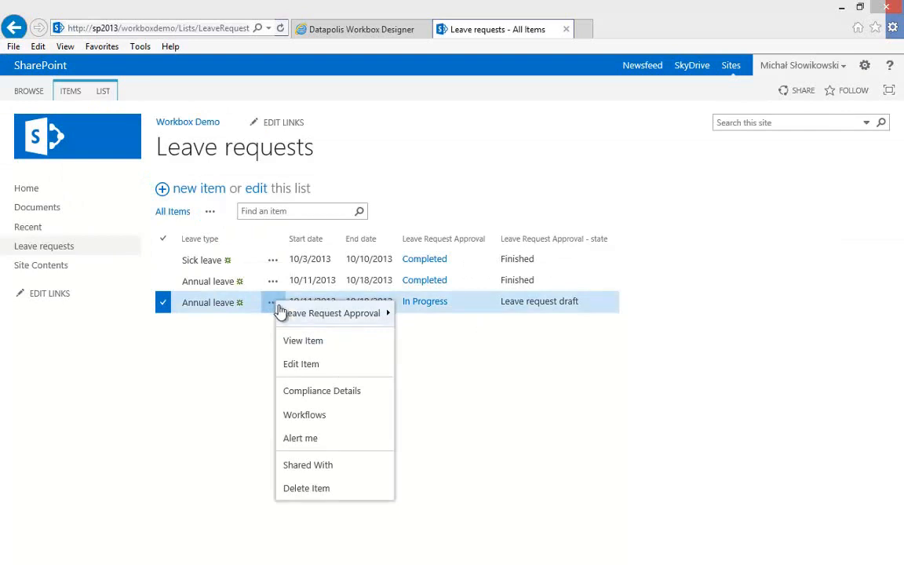
{"action": "mouse_move", "coordinate": [379, 313]}
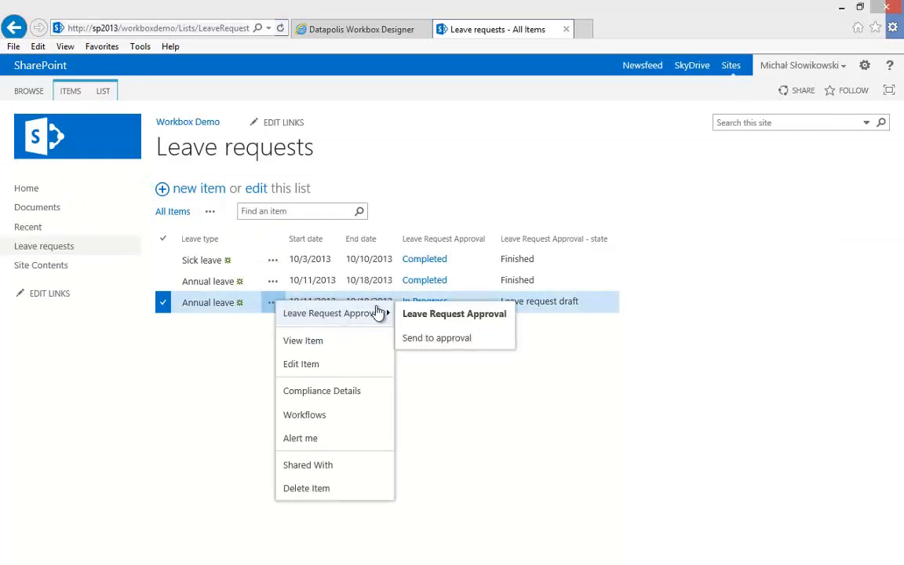
{"action": "left_click", "coordinate": [437, 342]}
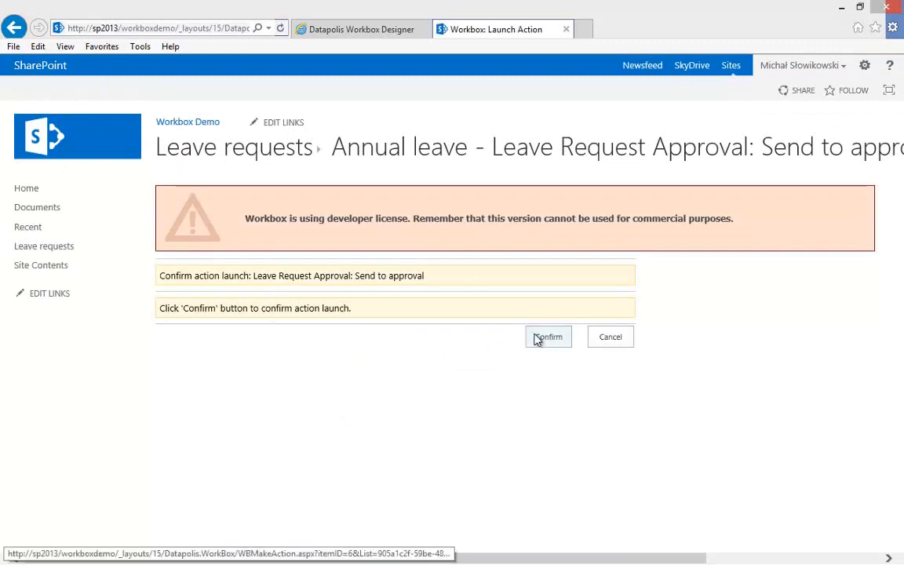
{"action": "left_click", "coordinate": [537, 339]}
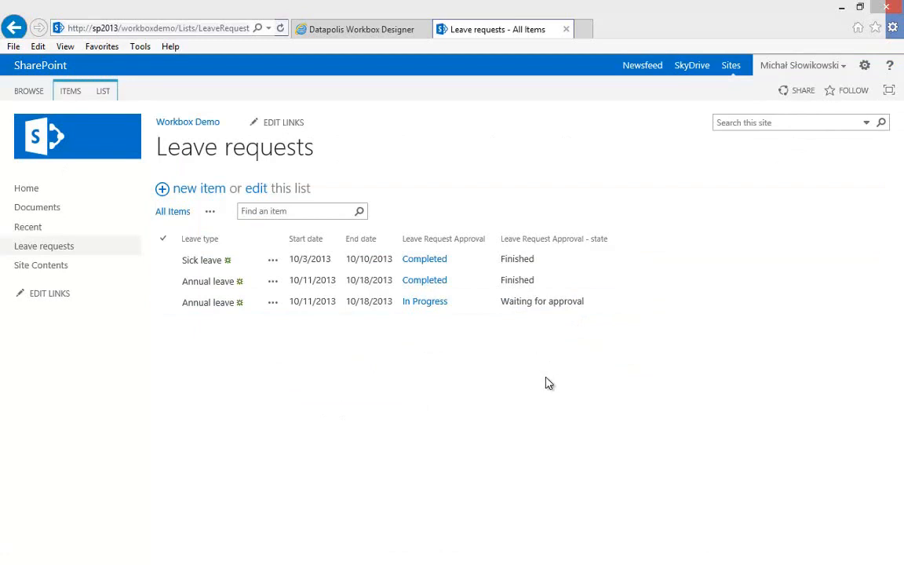
Switch to Firefox and check which actions the other signed-in user has on the newest Annual leave request in the Leave requests list
{"action": "key", "text": "alt+Tab"}
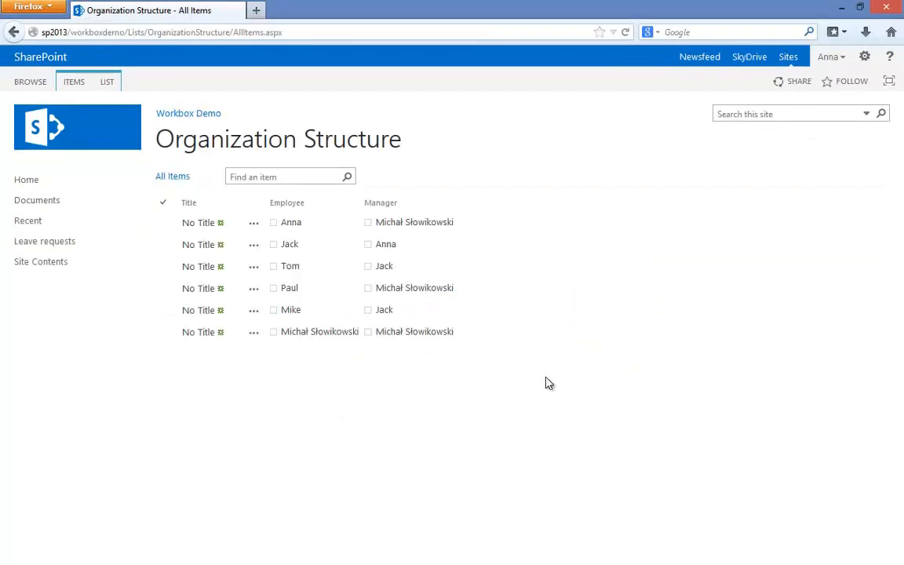
{"action": "left_click", "coordinate": [62, 250]}
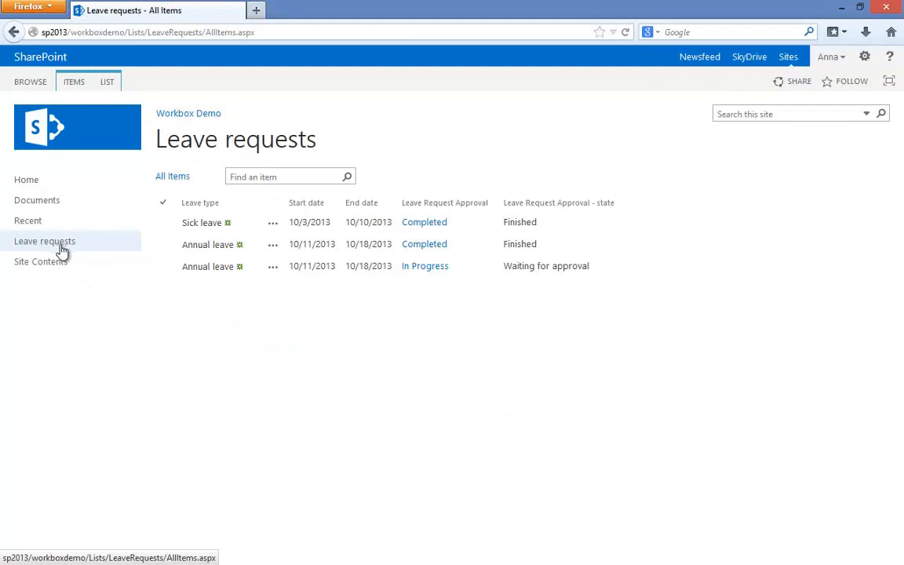
{"action": "left_click", "coordinate": [273, 267]}
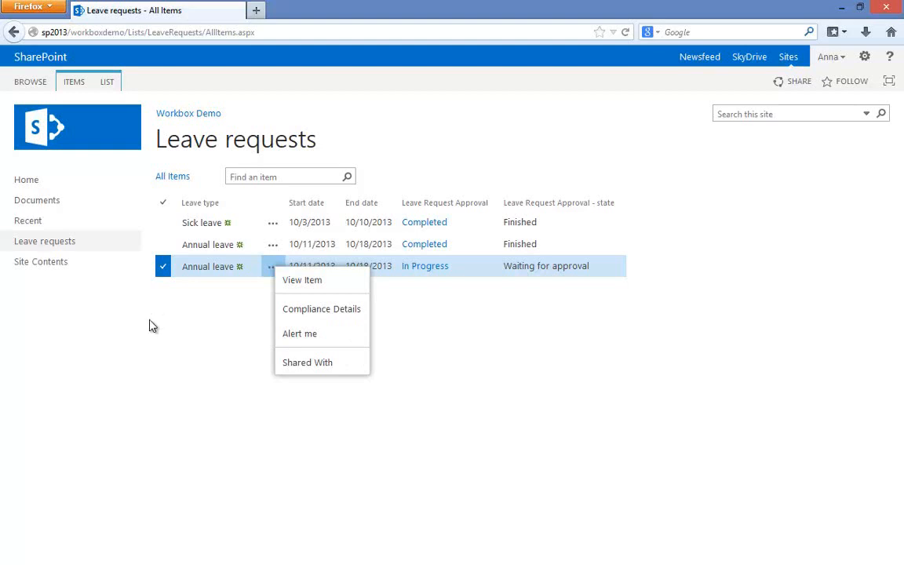
{"action": "left_click", "coordinate": [64, 264]}
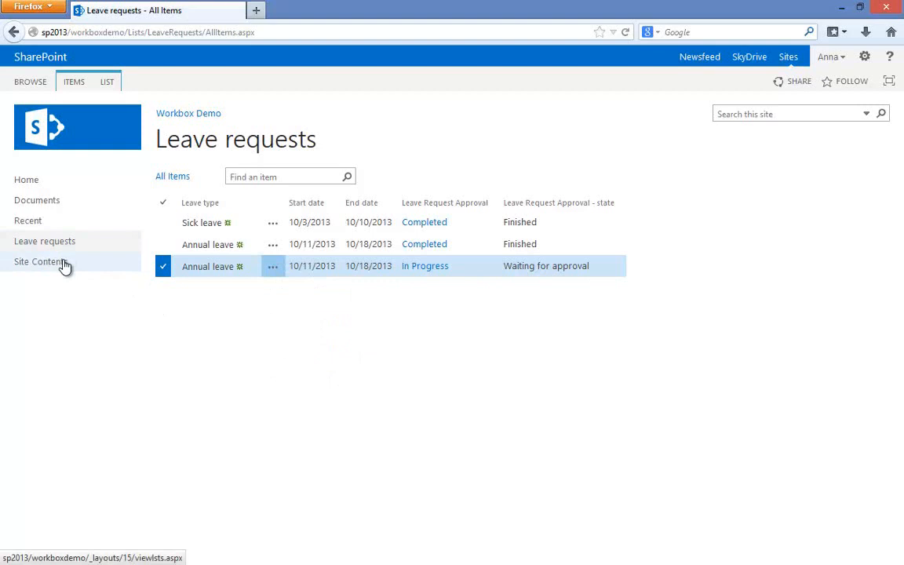
Open the site's Organization Structure list in a separate browser tab and check which manager is assigned to each employee
{"action": "middle_click", "coordinate": [65, 264]}
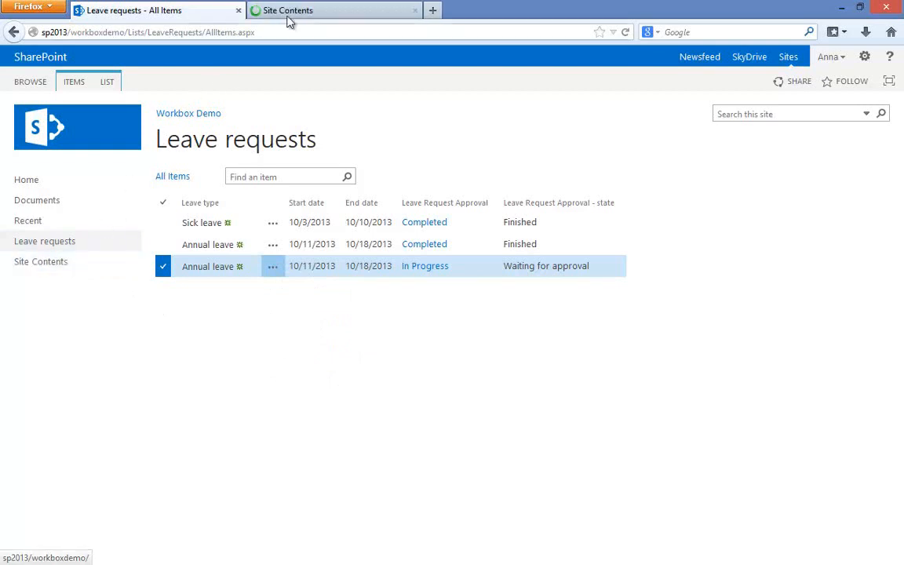
{"action": "left_click", "coordinate": [292, 12]}
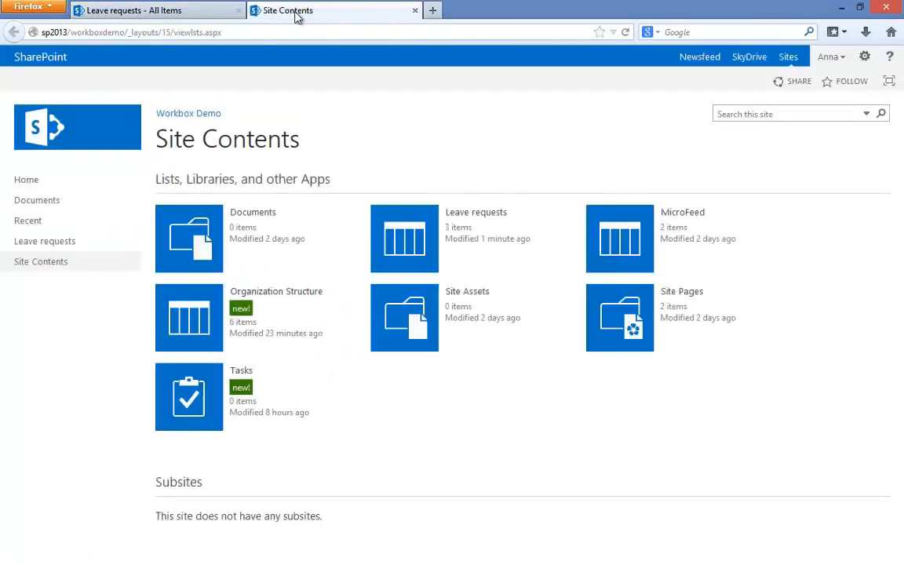
{"action": "left_click", "coordinate": [283, 296]}
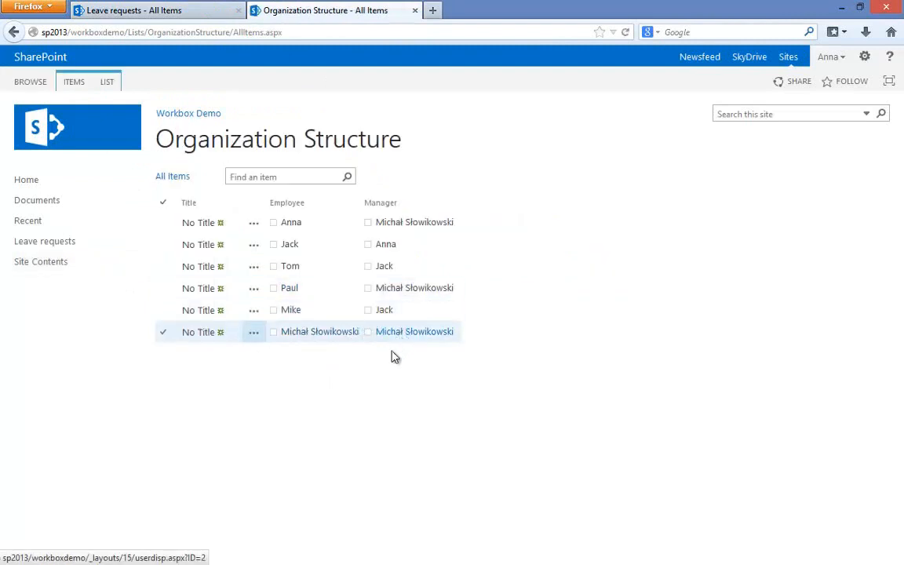
Switch to Internet Explorer and launch the Approve action on the newest Annual leave request, confirming the launch
{"action": "key", "text": "alt+Tab"}
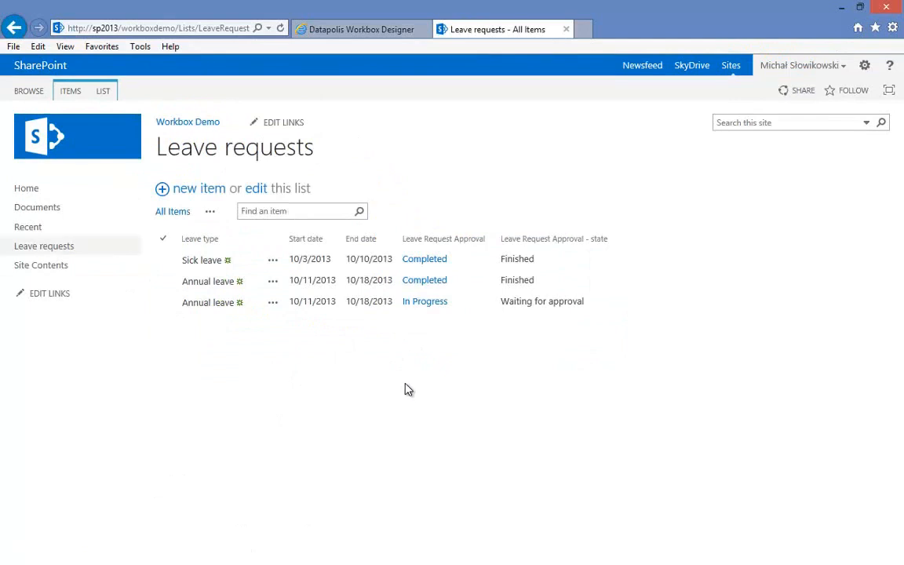
{"action": "left_click", "coordinate": [274, 303]}
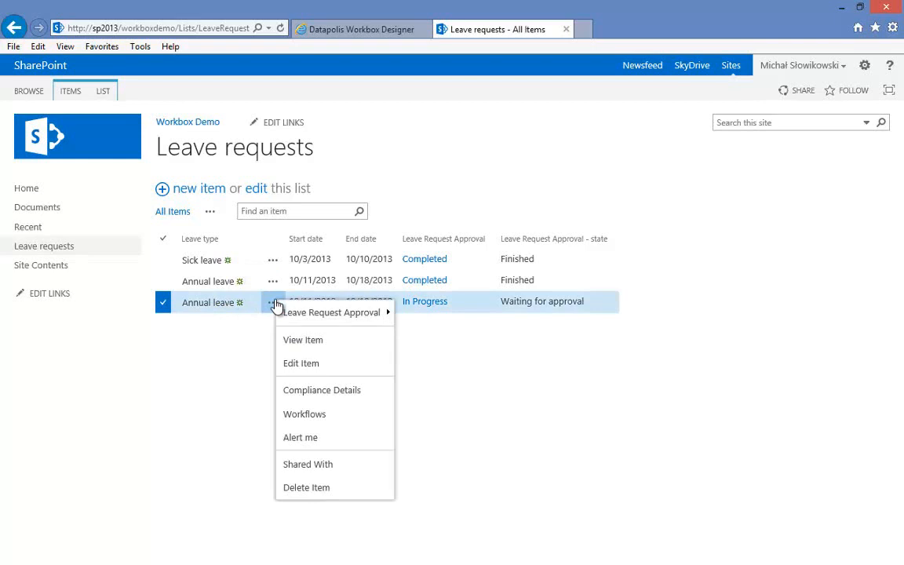
{"action": "mouse_move", "coordinate": [294, 317]}
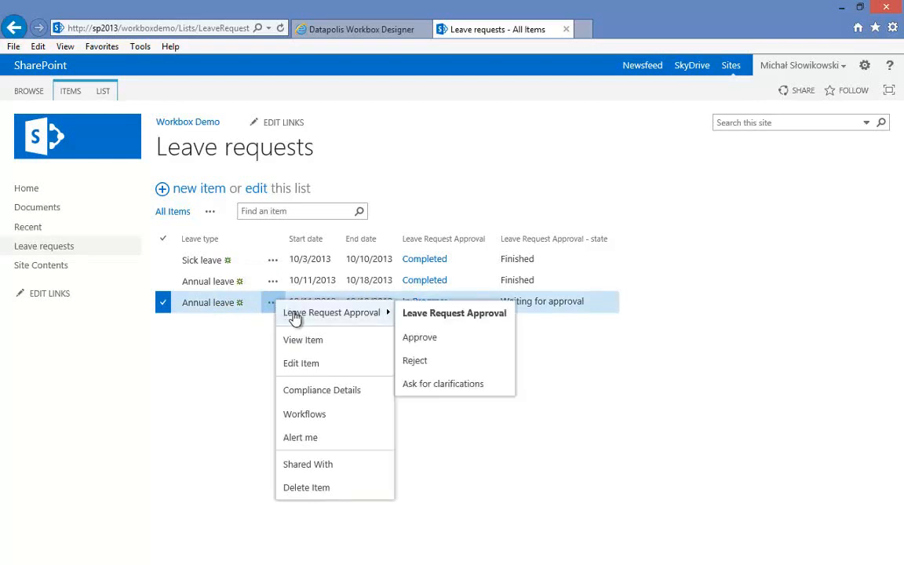
{"action": "left_click", "coordinate": [438, 339]}
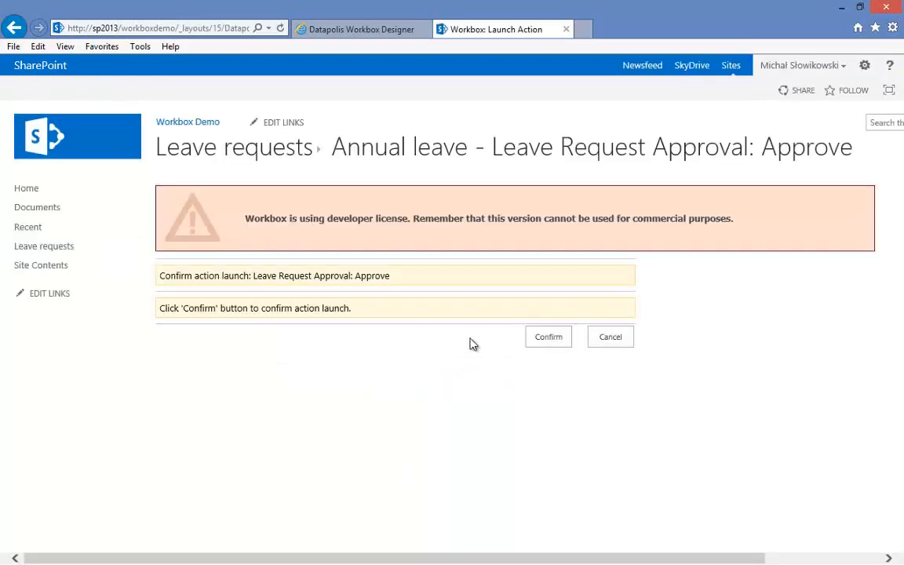
{"action": "left_click", "coordinate": [549, 337]}
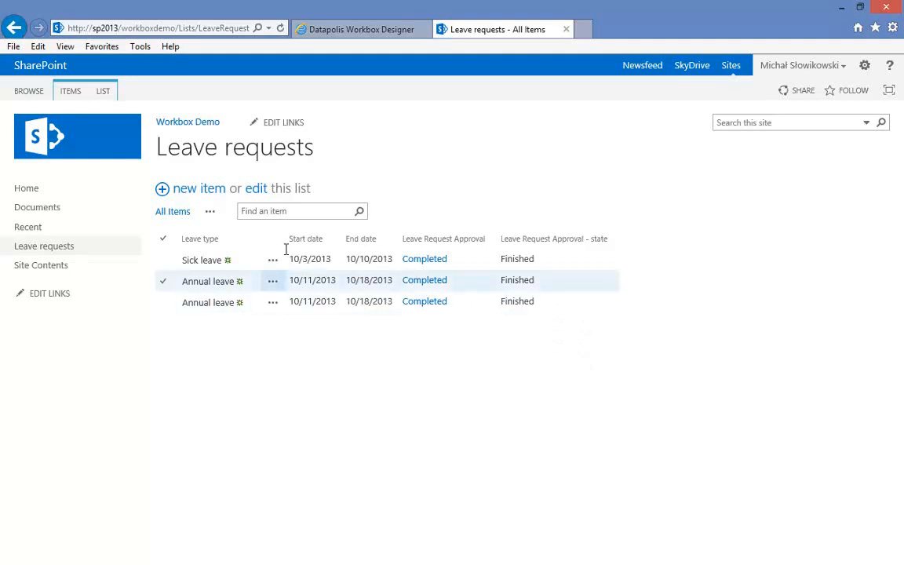
In the Workbox Designer, open the Ask for clarifications action's launch form and create a String workflow variable named "Comment"
{"action": "left_click", "coordinate": [360, 34]}
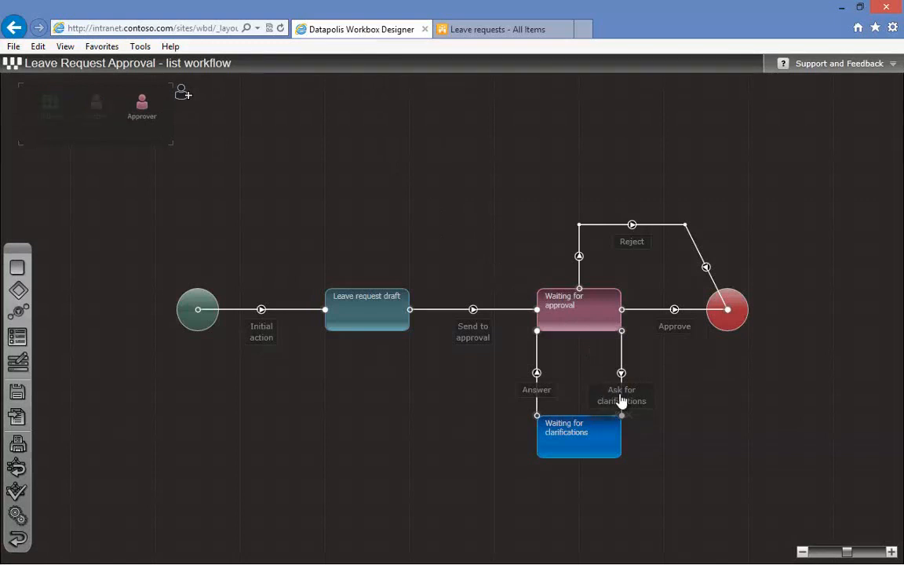
{"action": "double_click", "coordinate": [621, 401]}
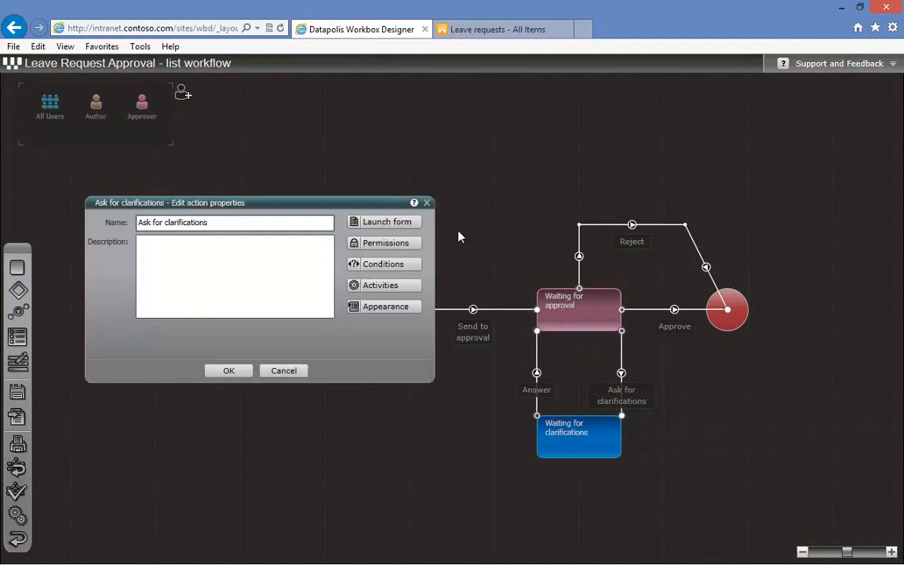
{"action": "left_click", "coordinate": [414, 226]}
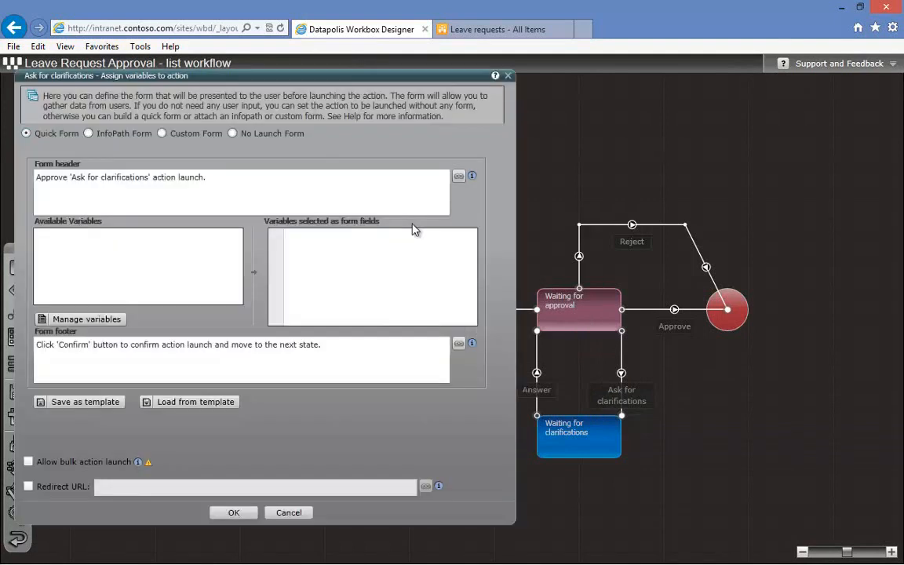
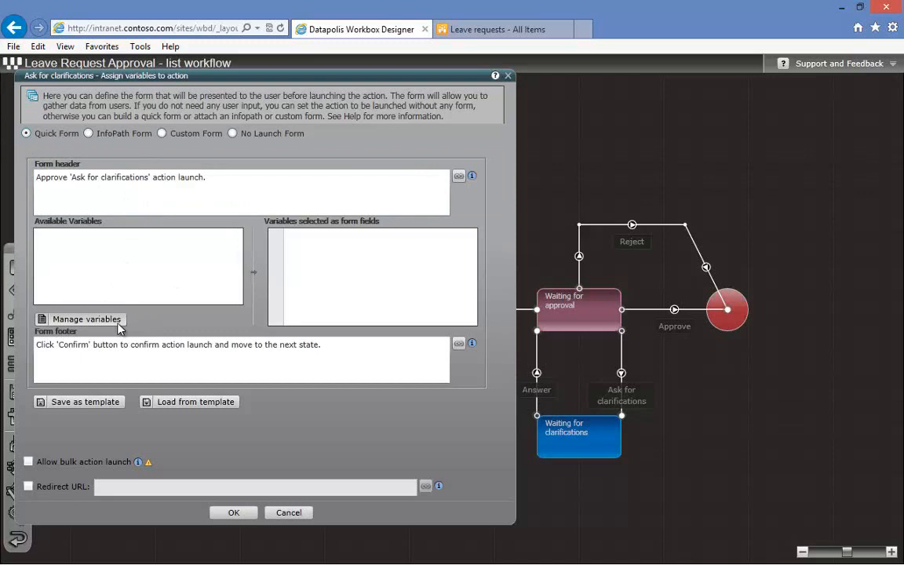
{"action": "left_click", "coordinate": [69, 324]}
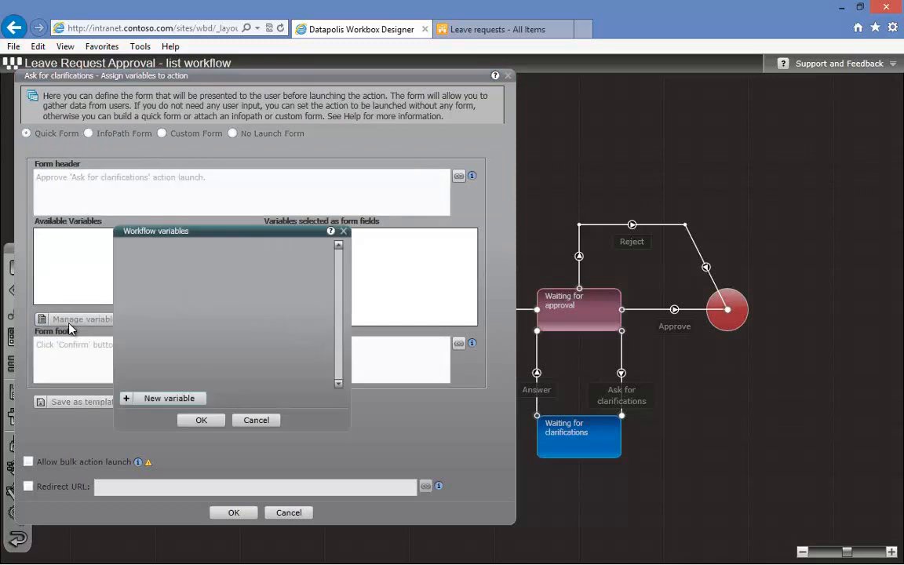
{"action": "left_click", "coordinate": [168, 400]}
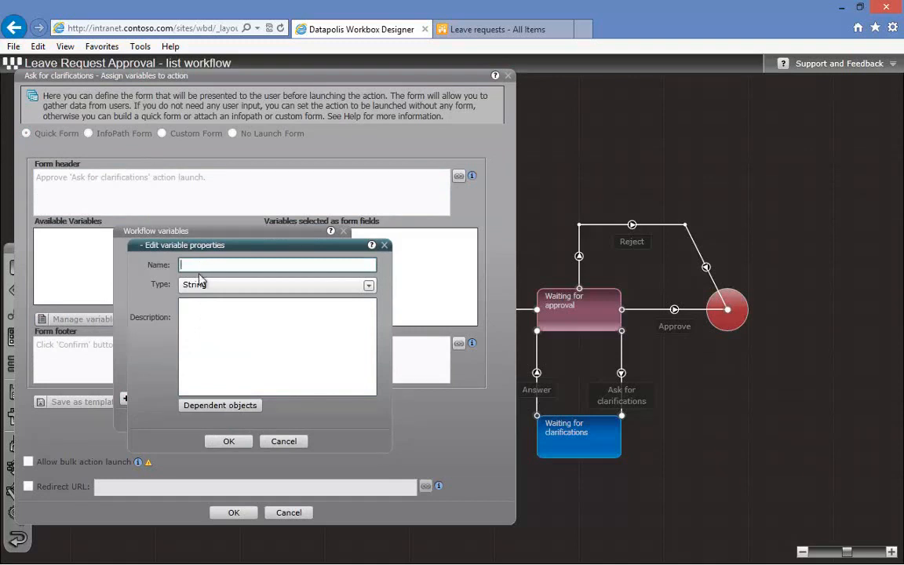
{"action": "type", "text": "Comment"}
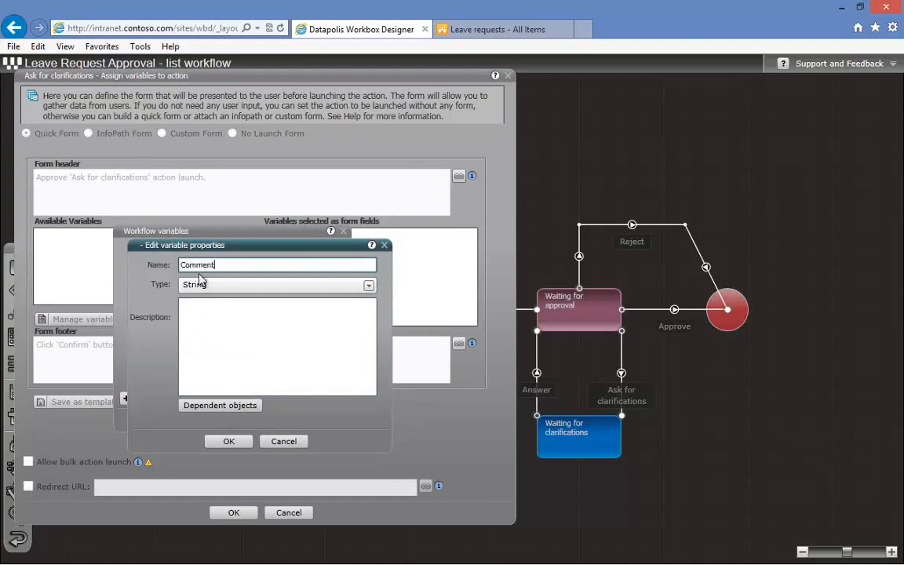
{"action": "left_click", "coordinate": [244, 442]}
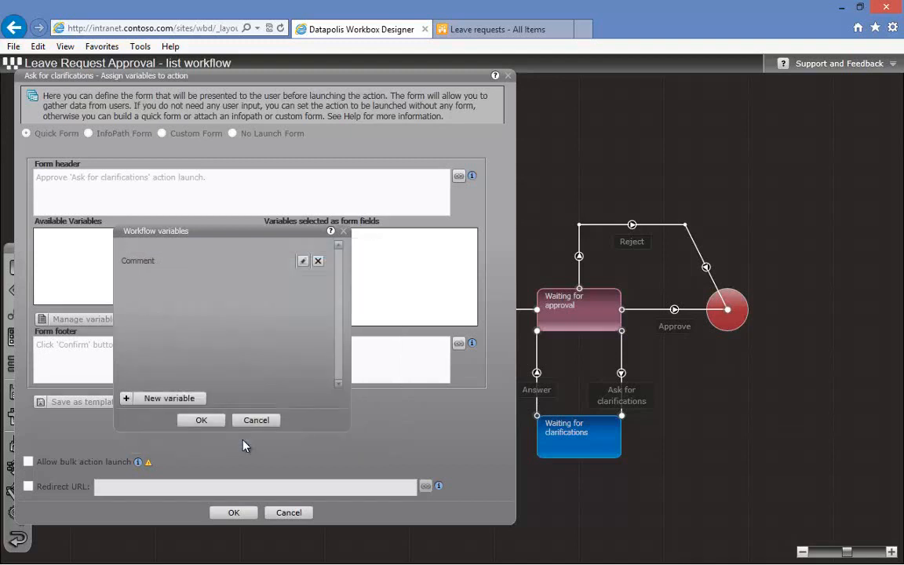
{"action": "left_click", "coordinate": [201, 422]}
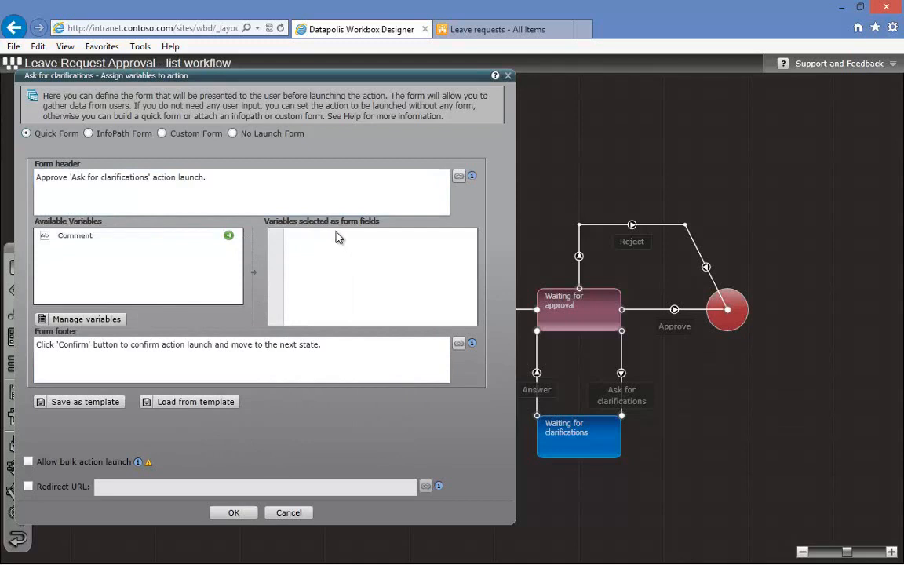
Add the Comment variable to the launch form as a required Multiline text field and accept the form
{"action": "left_click", "coordinate": [229, 236]}
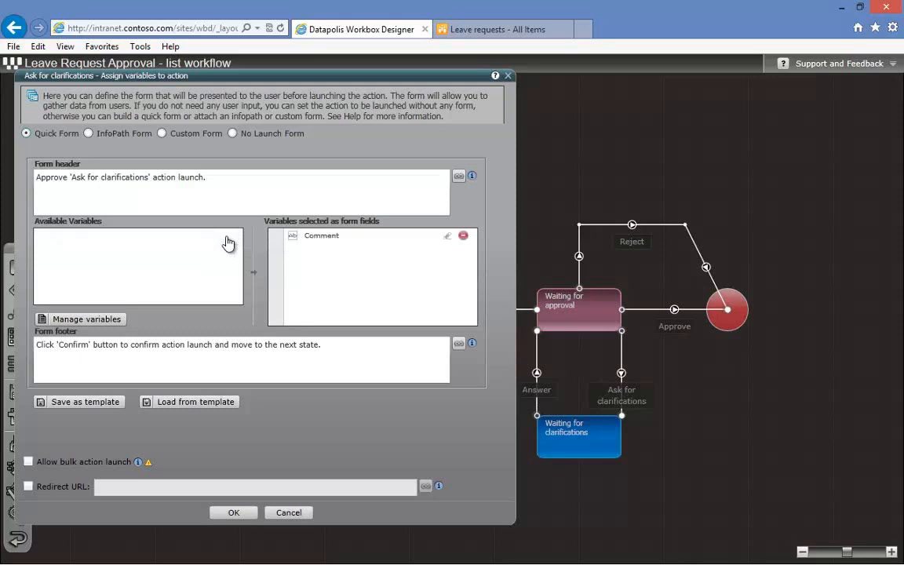
{"action": "left_click", "coordinate": [447, 237]}
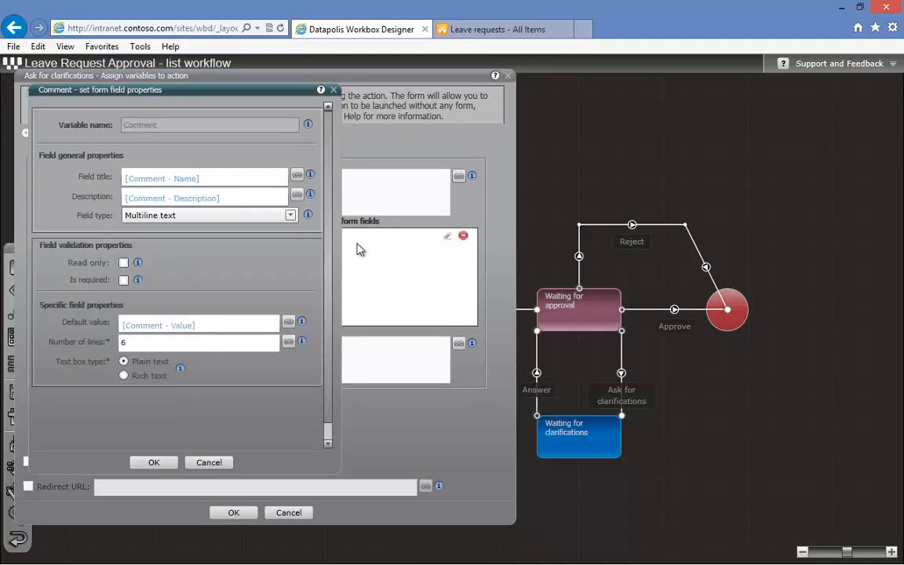
{"action": "left_click", "coordinate": [290, 216]}
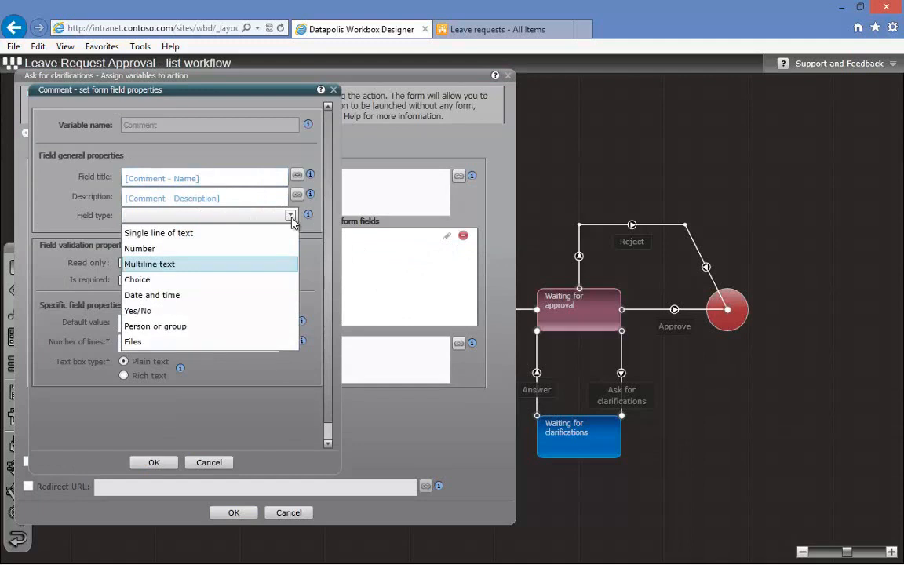
{"action": "left_click", "coordinate": [180, 268]}
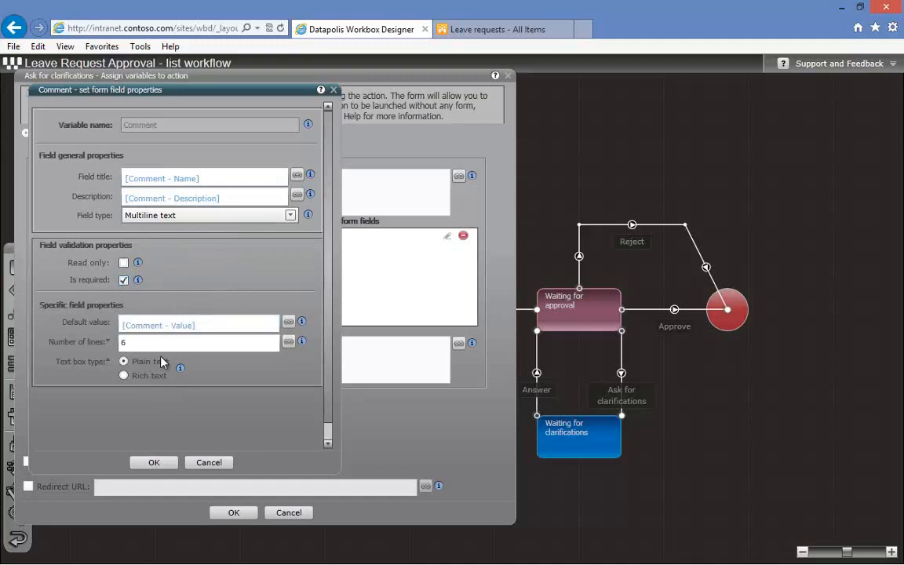
{"action": "left_click", "coordinate": [154, 462]}
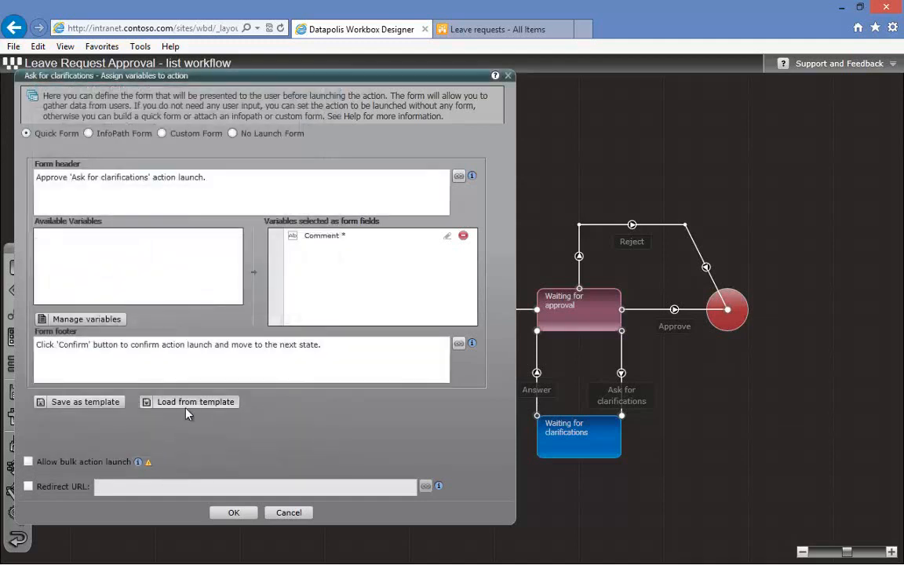
{"action": "left_click", "coordinate": [234, 512]}
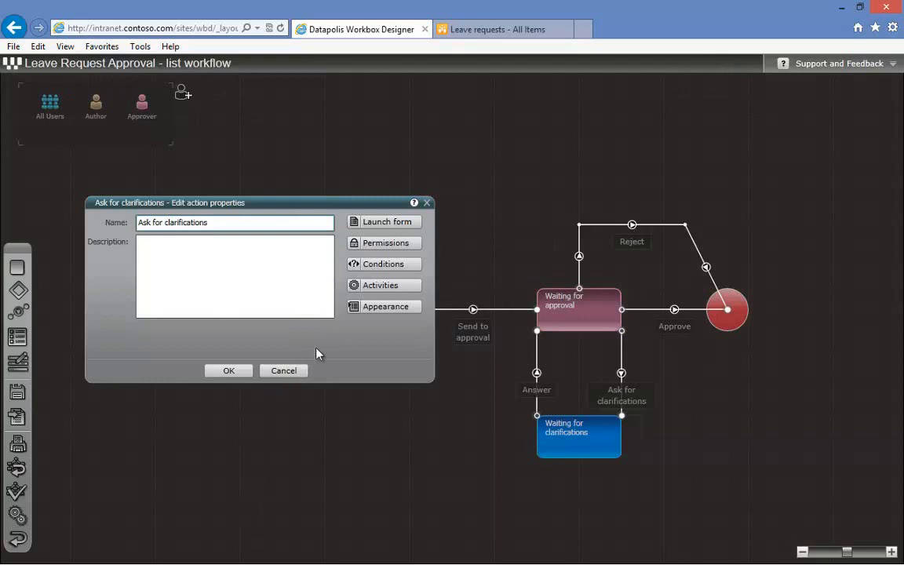
Add a Send an e-mail activity to the Ask for clarifications action's activity diagram and set its display name to "Notify Requester"
{"action": "left_click", "coordinate": [390, 285]}
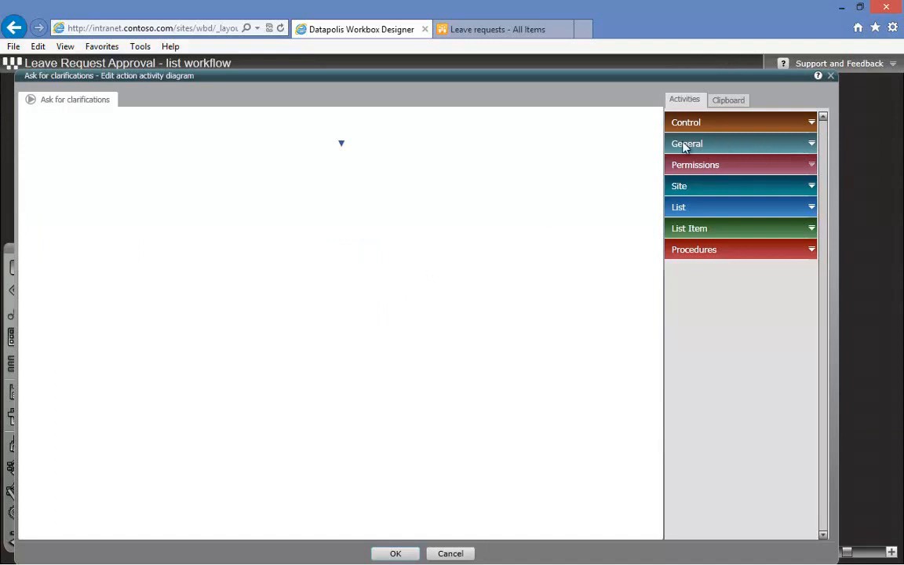
{"action": "left_click", "coordinate": [811, 145]}
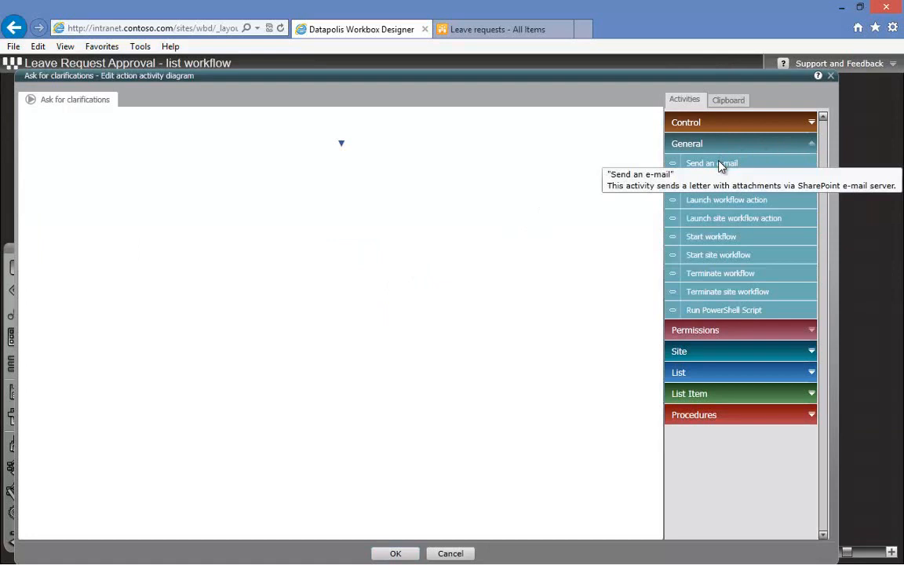
{"action": "left_click_drag", "start_coordinate": [724, 166], "coordinate": [343, 142]}
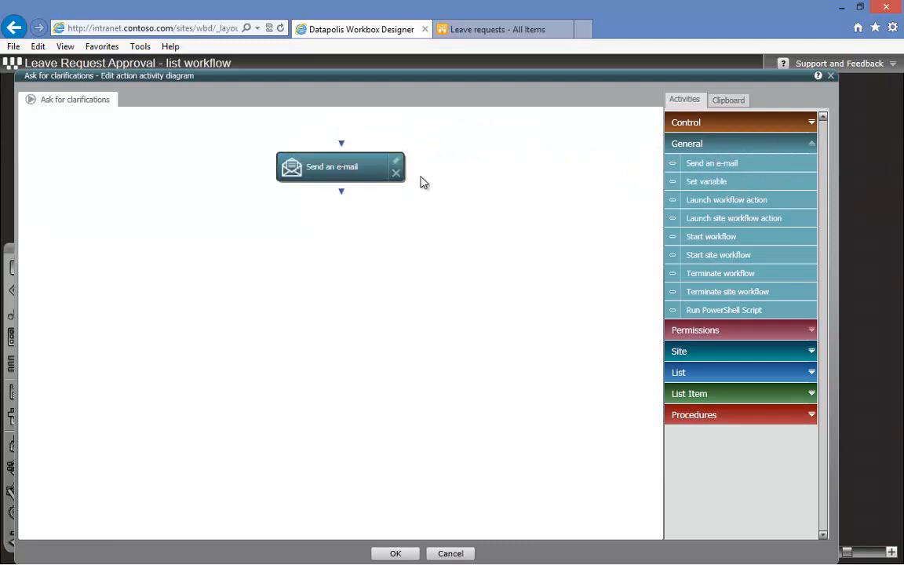
{"action": "double_click", "coordinate": [338, 174]}
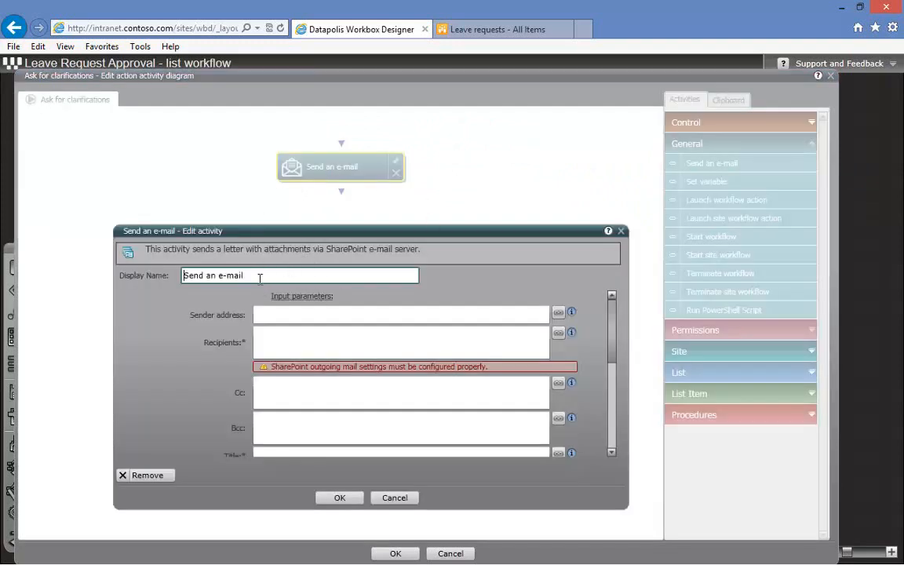
{"action": "left_click_drag", "start_coordinate": [268, 276], "coordinate": [179, 270]}
{"action": "type", "text": "Notify Requester"}
Set the e-mail's recipients to a new lookup on the current item's Created By field
{"action": "left_click", "coordinate": [299, 343]}
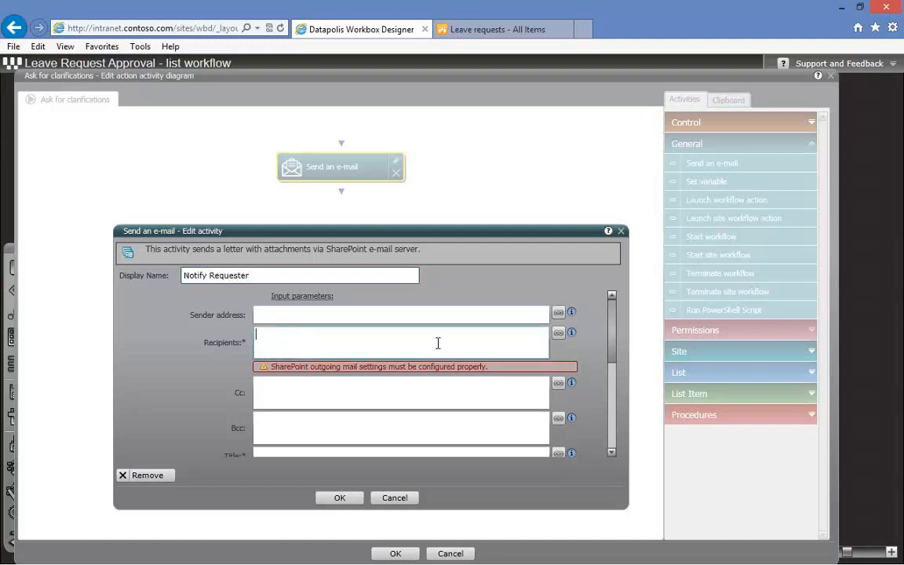
{"action": "left_click", "coordinate": [556, 336]}
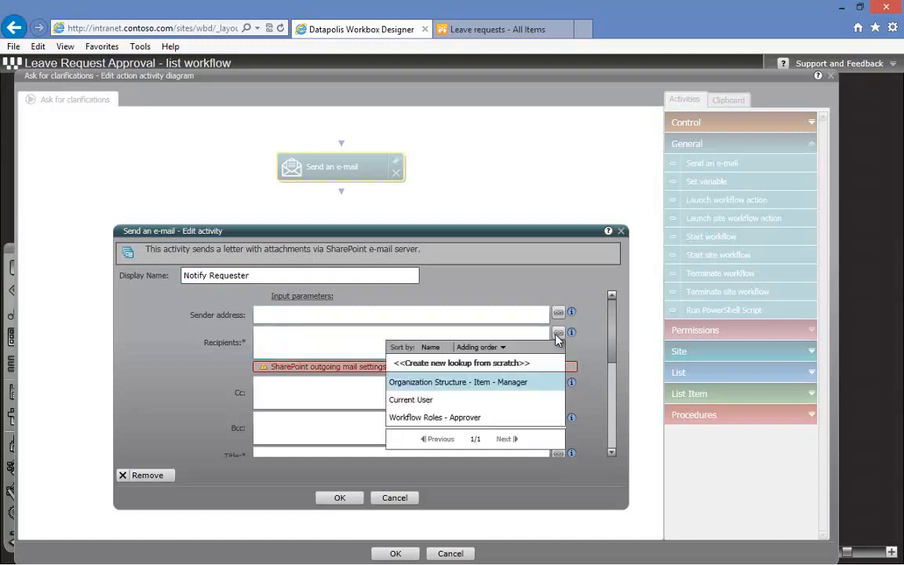
{"action": "left_click", "coordinate": [451, 365]}
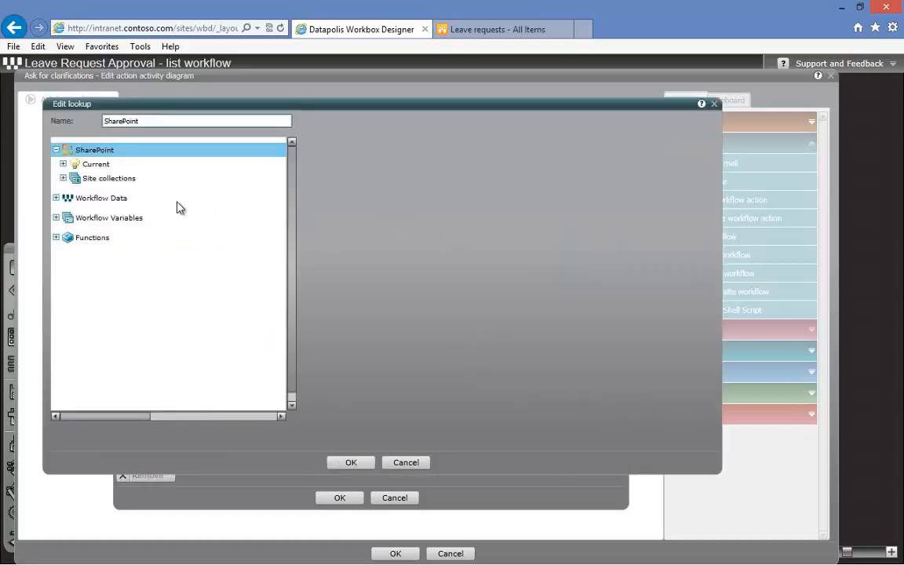
{"action": "left_click", "coordinate": [63, 165]}
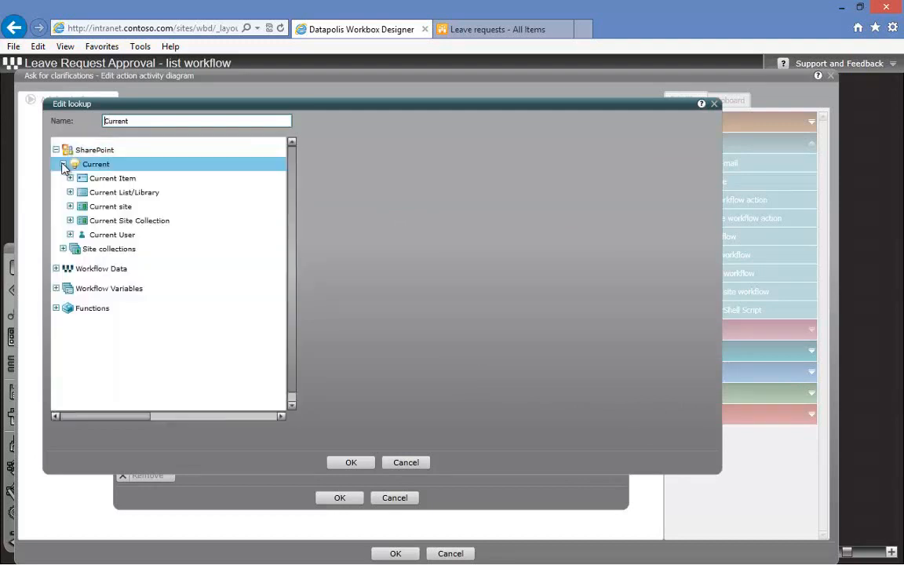
{"action": "left_click", "coordinate": [70, 178]}
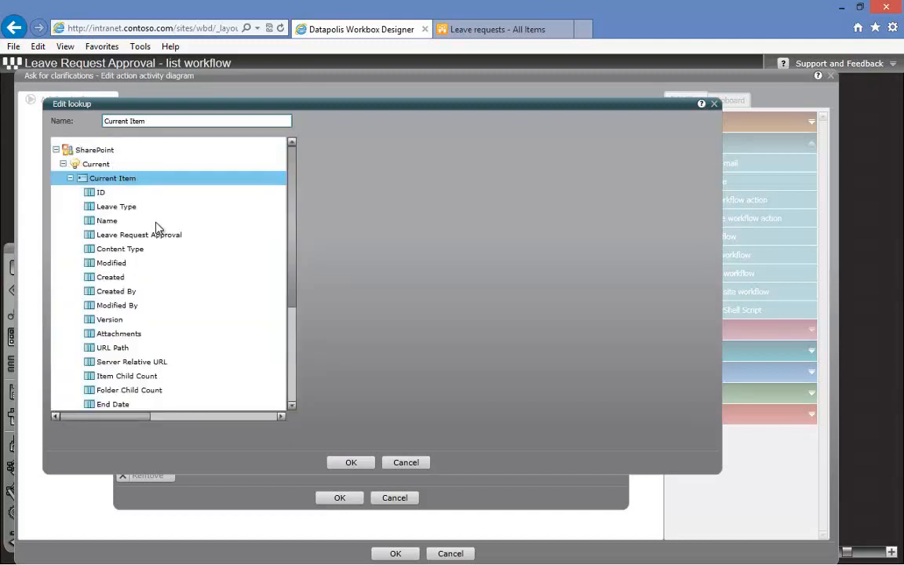
{"action": "left_click", "coordinate": [117, 294]}
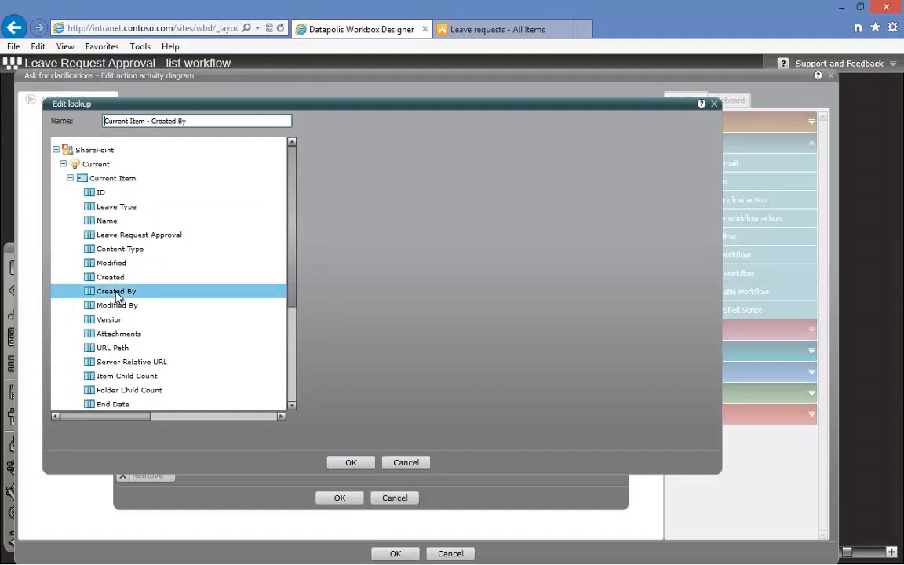
{"action": "left_click", "coordinate": [355, 463]}
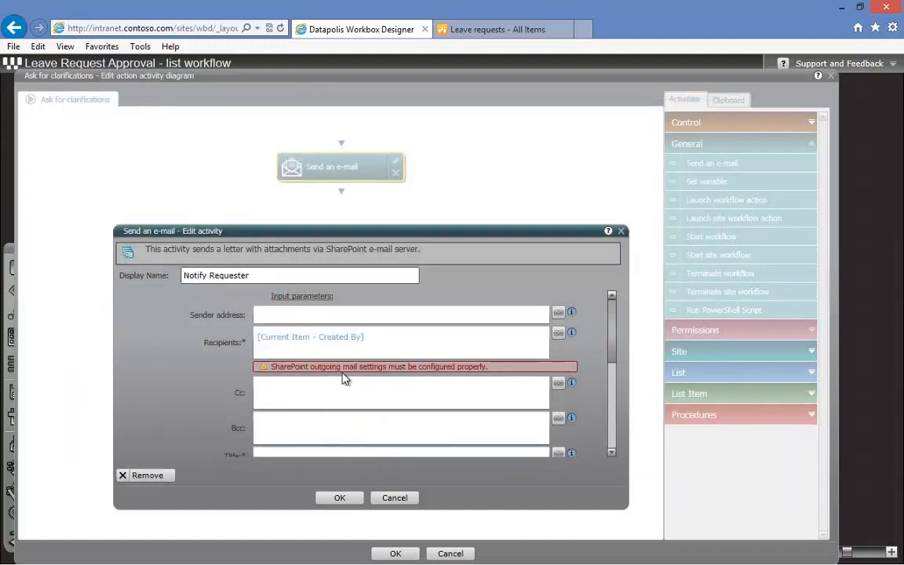
{"action": "scroll", "coordinate": [594, 369], "scroll_direction": "down", "scroll_amount": 3}
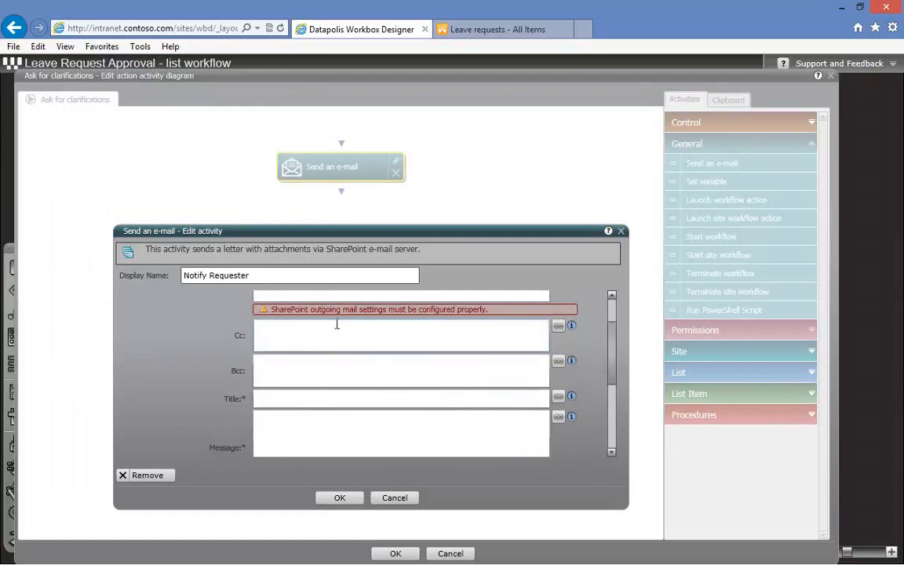
Set the notification e-mail's title to "Dear Author, Approver asked for clarifications"
{"action": "left_click", "coordinate": [333, 399]}
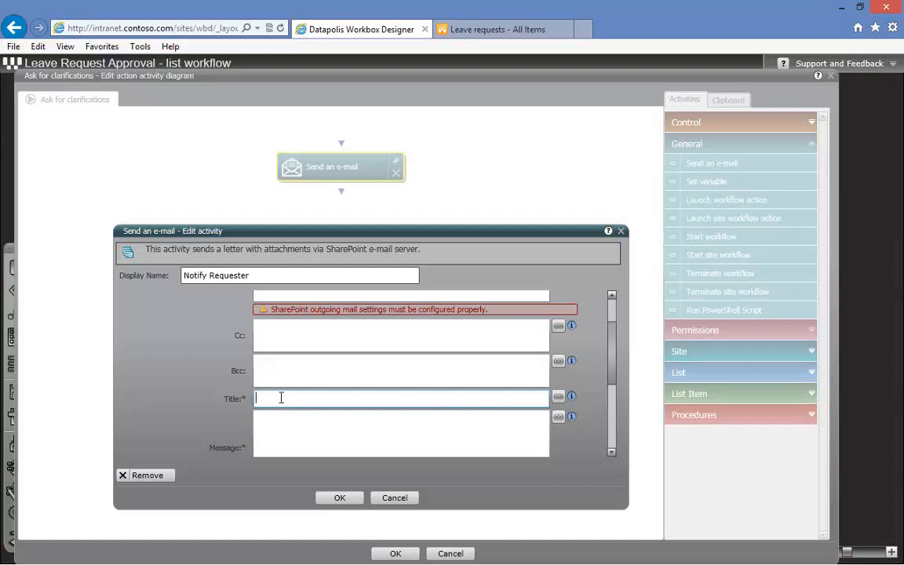
{"action": "type", "text": "Dear Author"}
{"action": "type", "text": "Approver asked for la"}
{"action": "key", "text": "BackSpace"}
{"action": "key", "text": "BackSpace"}
{"action": "type", "text": "cla"}
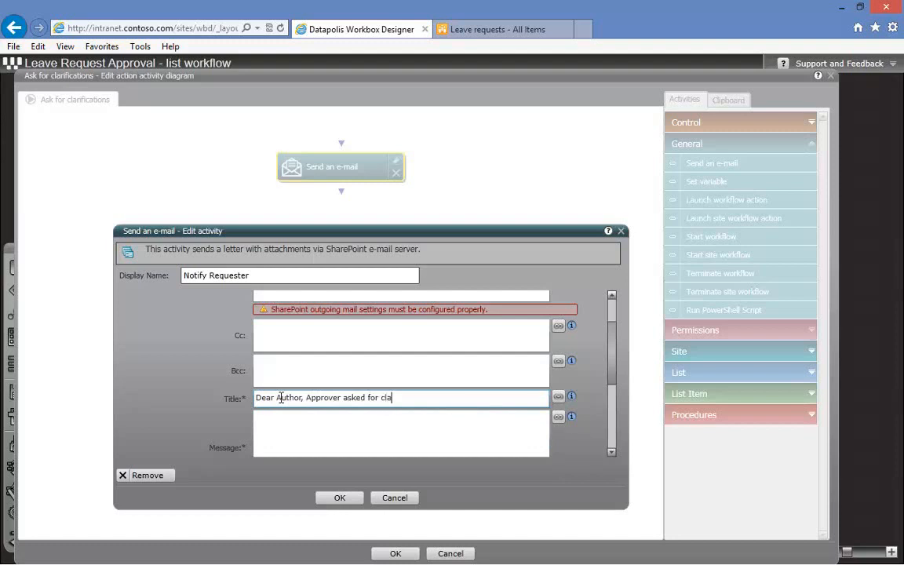
{"action": "type", "text": "rifications"}
Write the e-mail message as "Dear Requester,", a blank line, and "Approver asked for some additional clarification:", ending on a new line
{"action": "scroll", "coordinate": [358, 324], "scroll_direction": "down", "scroll_amount": 1}
{"action": "left_click", "coordinate": [331, 391]}
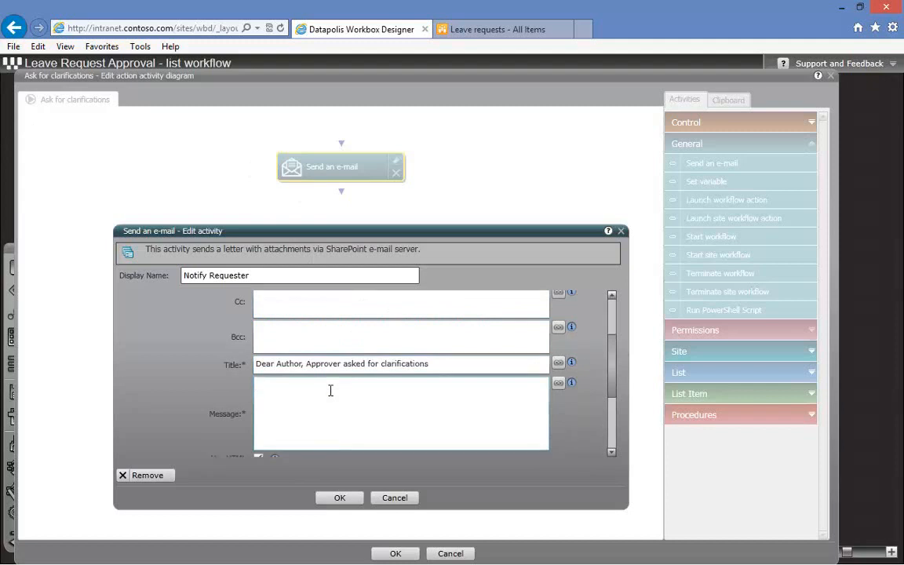
{"action": "type", "text": "Dear Requester,"}
{"action": "key", "text": "Return"}
{"action": "key", "text": "Return"}
{"action": "type", "text": "Approver"}
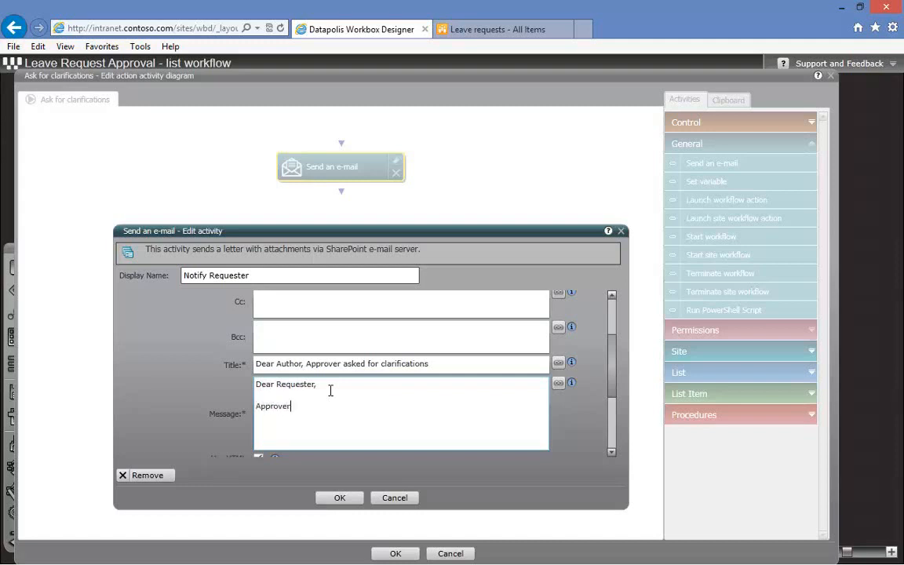
{"action": "type", "text": " asked for some additional clarification"}
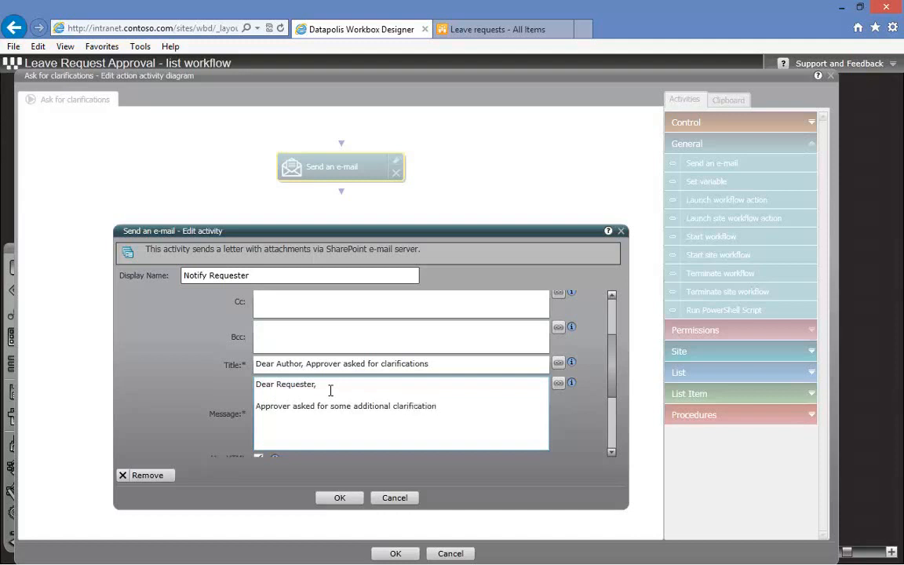
{"action": "type", "text": ":"}
{"action": "key", "text": "Return"}
Insert a new lookup to the Comment workflow variable at the end of the e-mail message
{"action": "left_click", "coordinate": [557, 384]}
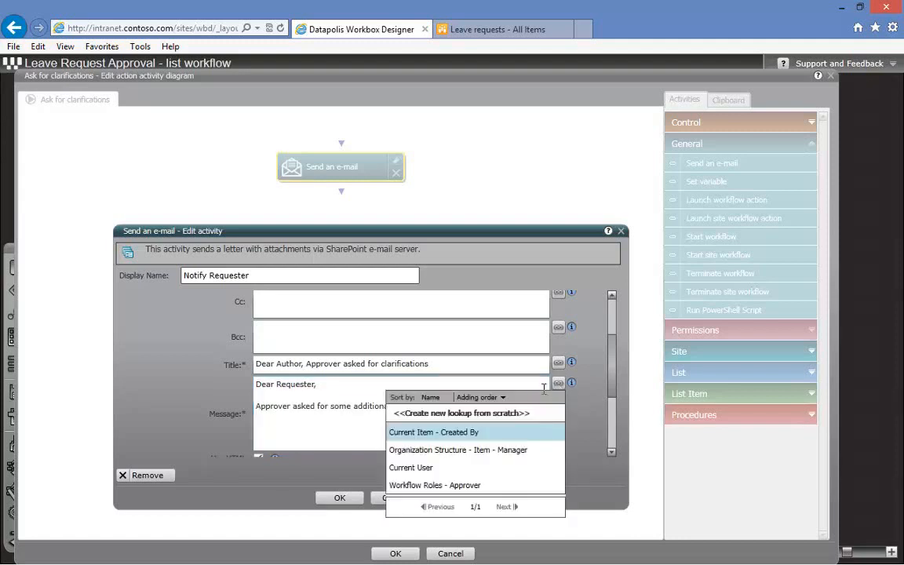
{"action": "left_click", "coordinate": [461, 415]}
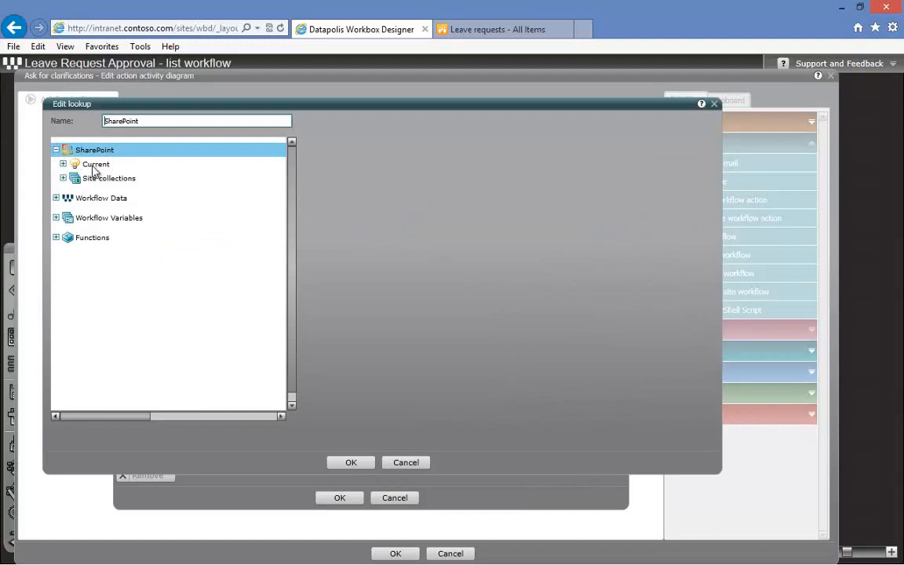
{"action": "left_click", "coordinate": [57, 219]}
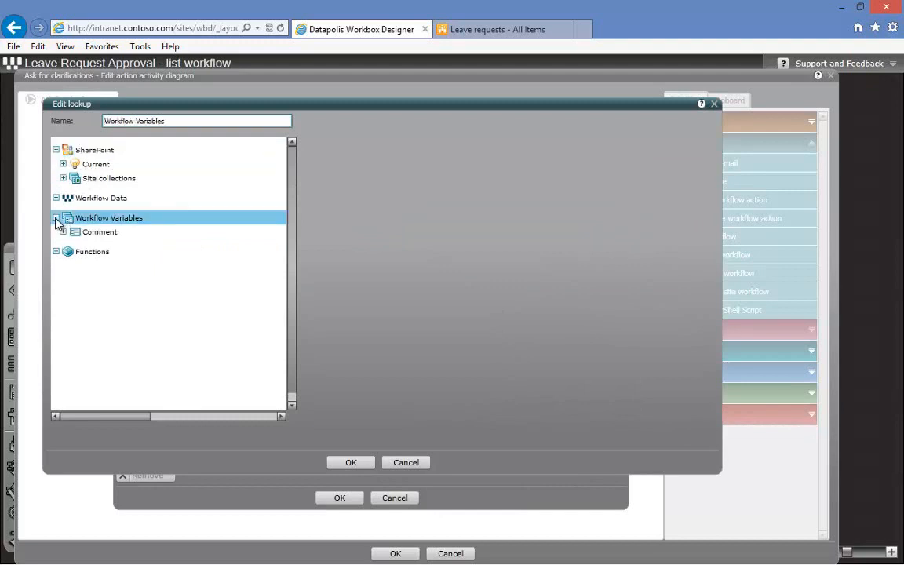
{"action": "left_click", "coordinate": [70, 234]}
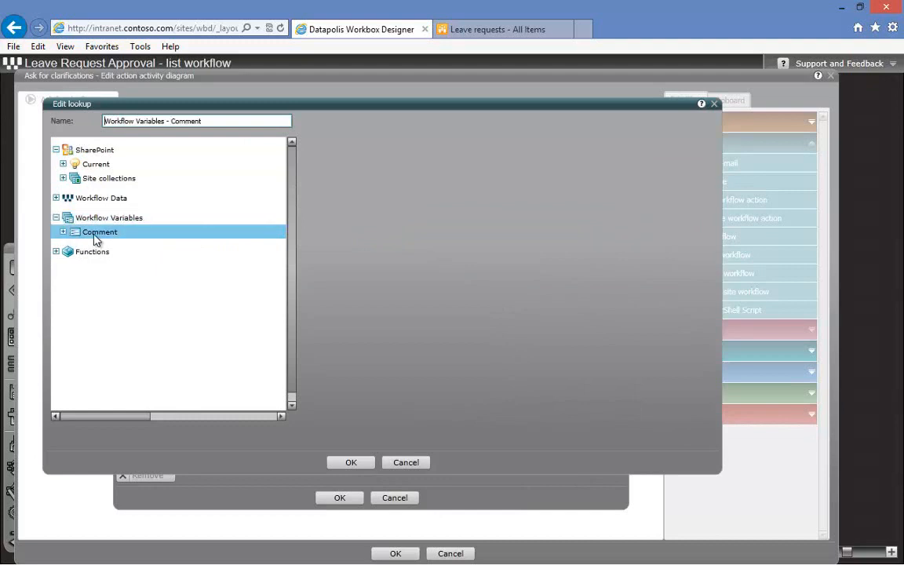
{"action": "left_click", "coordinate": [350, 463]}
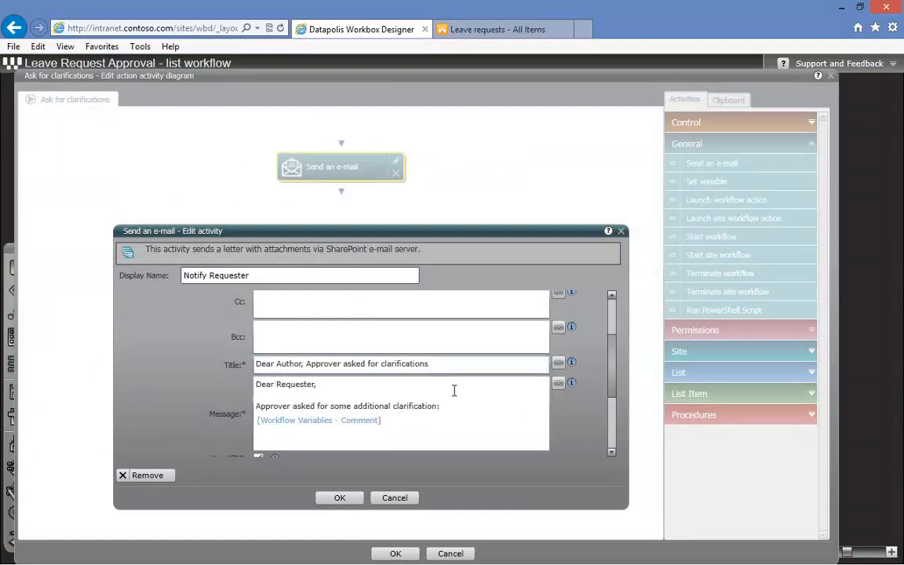
Turn off Use HTML for the e-mail and accept the Notify Requester activity
{"action": "left_click", "coordinate": [426, 420]}
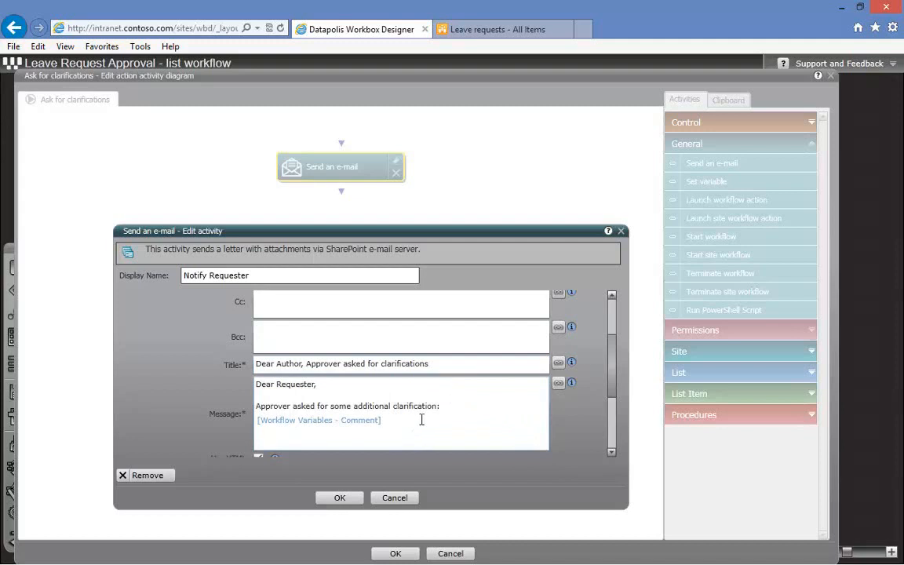
{"action": "scroll", "coordinate": [423, 422], "scroll_direction": "down", "scroll_amount": 1}
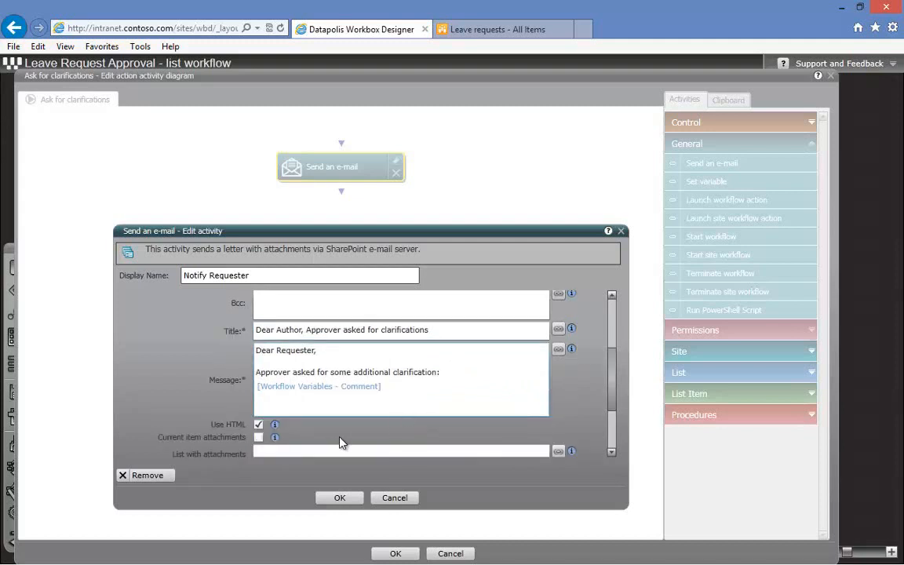
{"action": "left_click", "coordinate": [259, 424]}
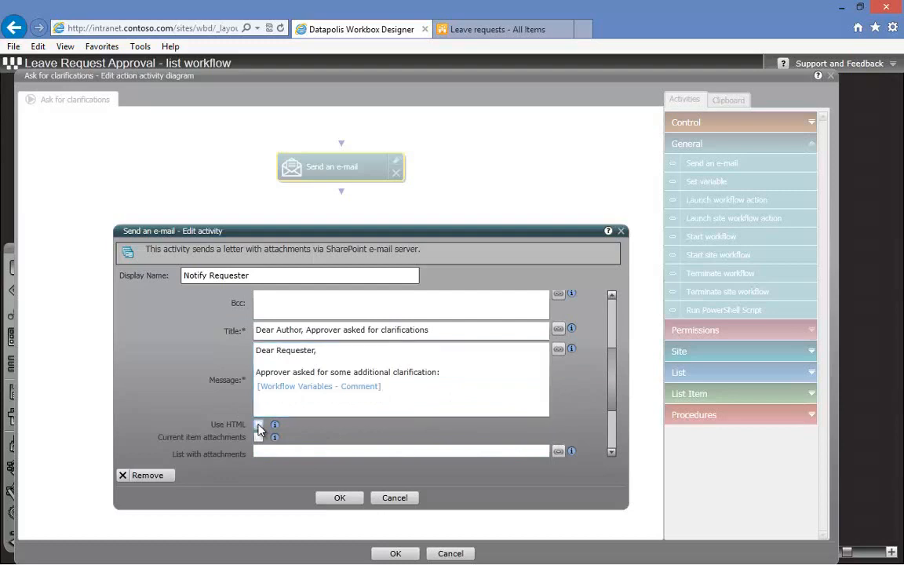
{"action": "left_click", "coordinate": [338, 499]}
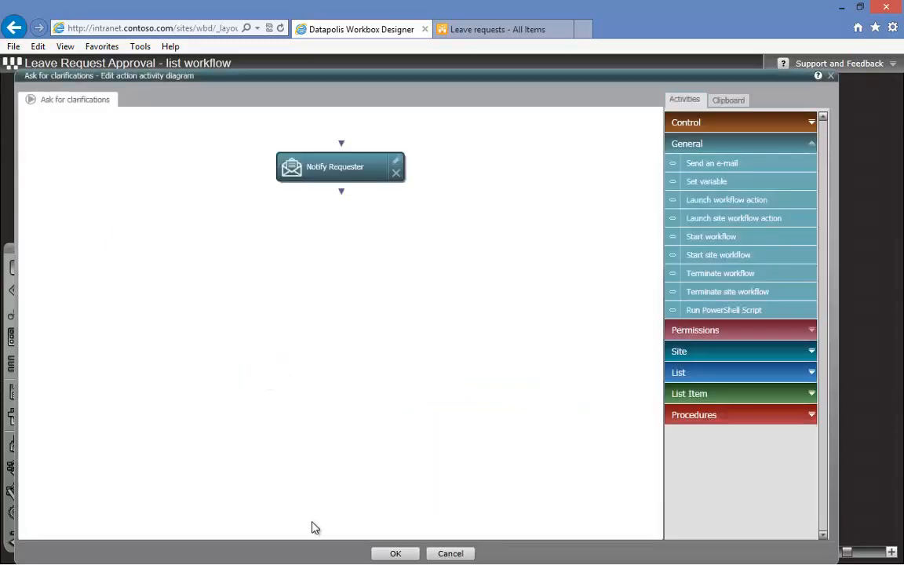
Accept the Ask for clarifications activity diagram and action properties, and deploy the workflow
{"action": "left_click", "coordinate": [396, 553]}
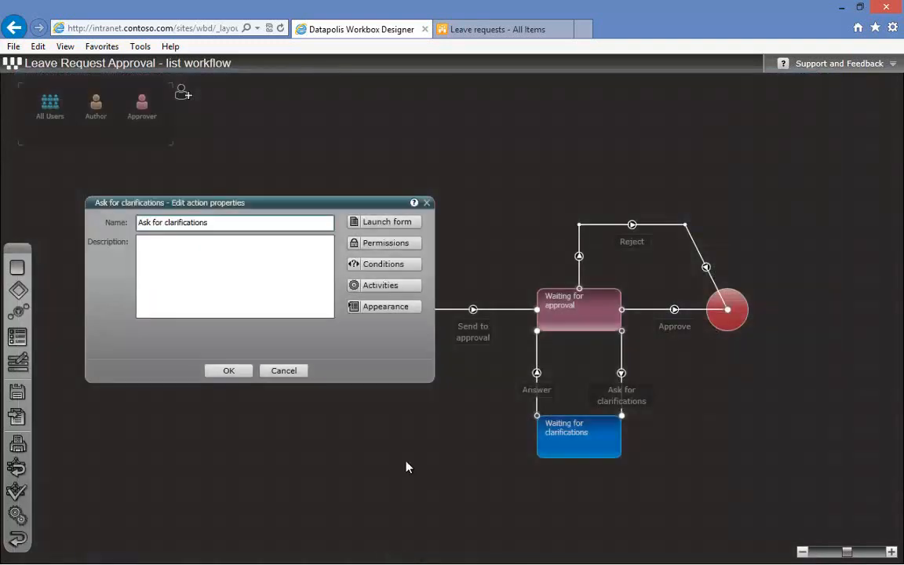
{"action": "left_click", "coordinate": [251, 375]}
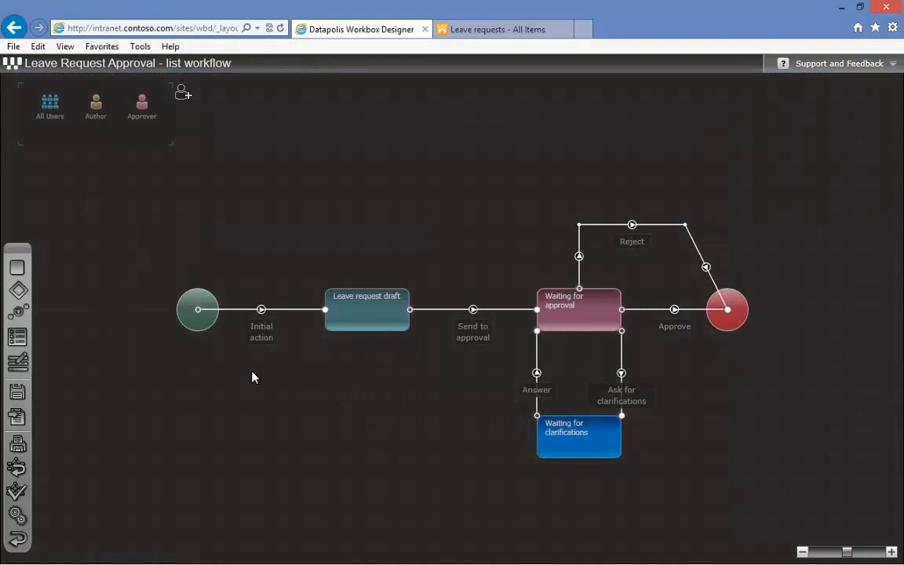
{"action": "left_click", "coordinate": [17, 422]}
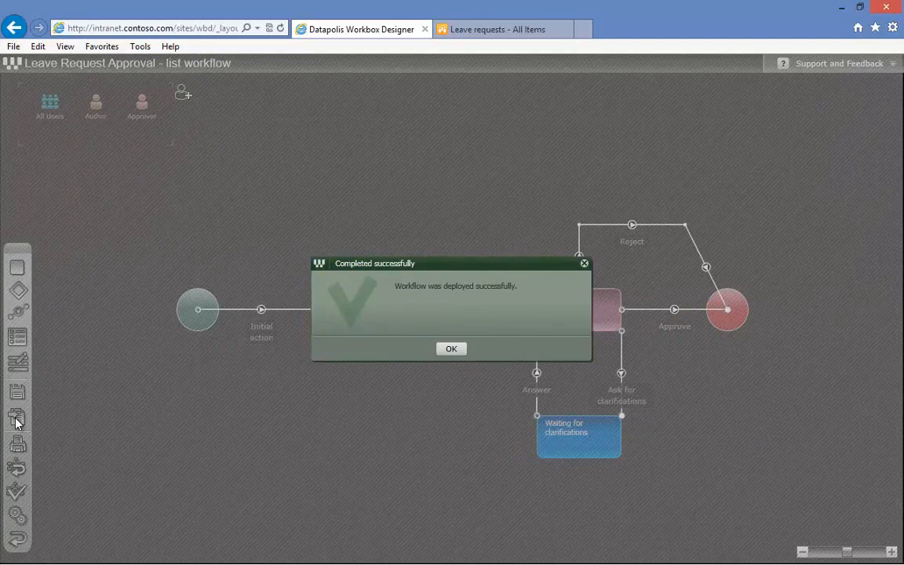
{"action": "left_click", "coordinate": [452, 348]}
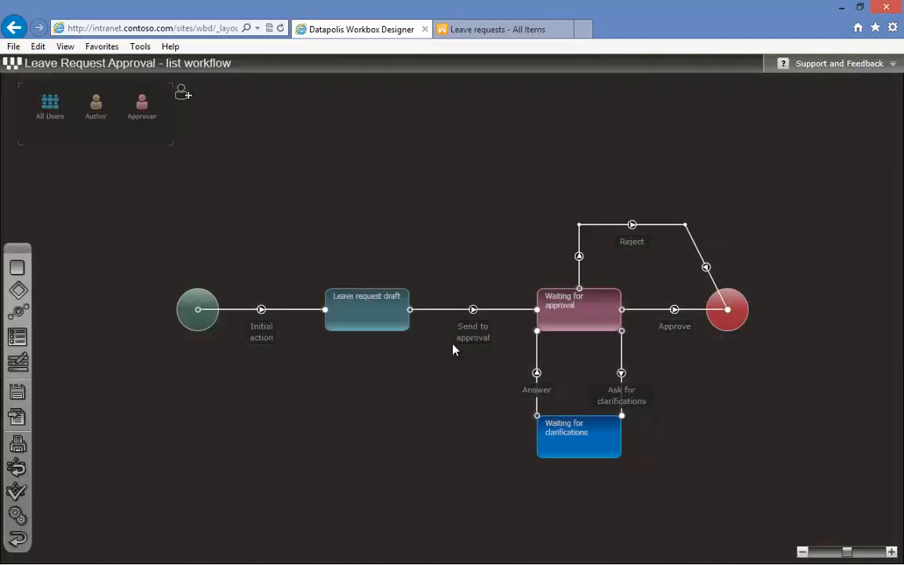
In the SharePoint Leave requests list, create a "Sick leave" item from 10/4/2013 to 10/11/2013 and refresh the list
{"action": "left_click", "coordinate": [510, 30]}
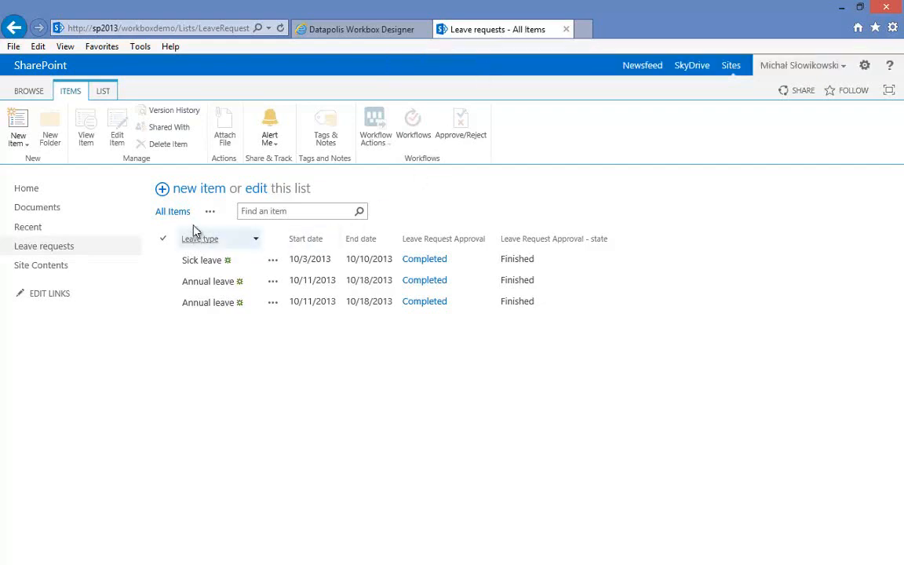
{"action": "left_click", "coordinate": [197, 190]}
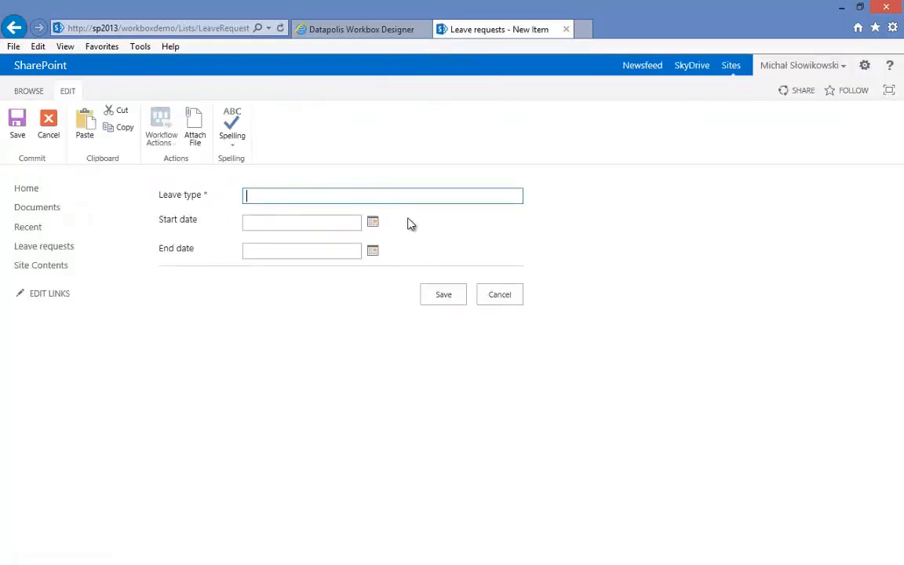
{"action": "type", "text": "Sick leave"}
{"action": "left_click", "coordinate": [374, 224]}
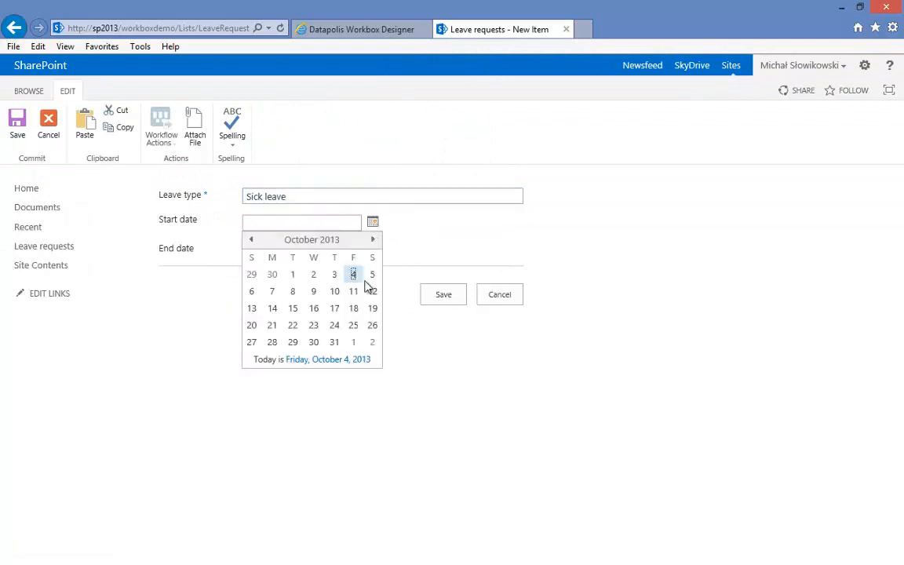
{"action": "left_click", "coordinate": [354, 281]}
{"action": "left_click", "coordinate": [371, 253]}
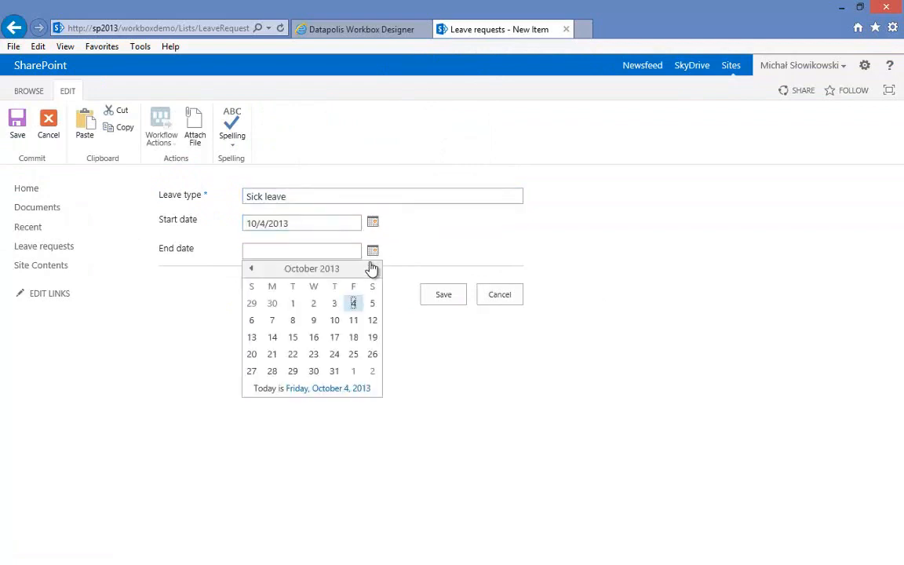
{"action": "left_click", "coordinate": [354, 320]}
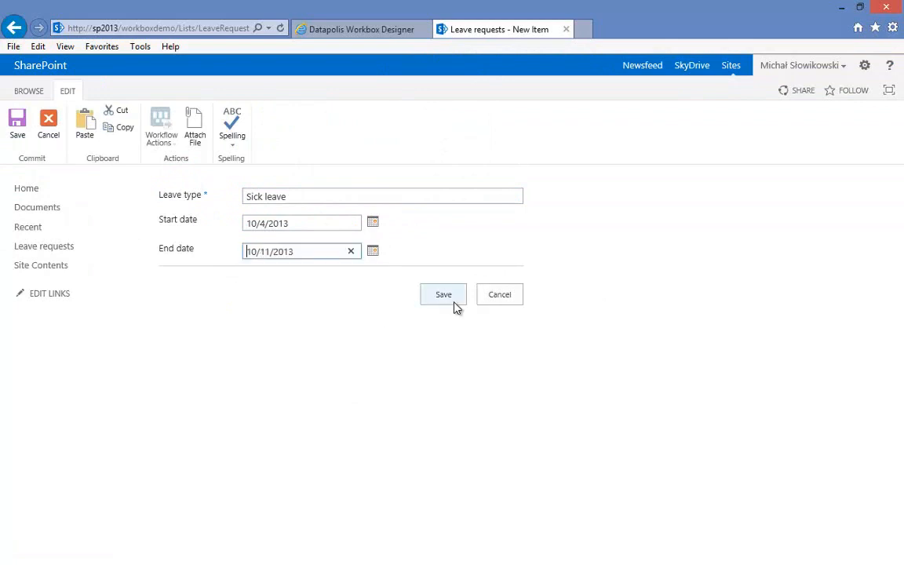
{"action": "left_click", "coordinate": [444, 296]}
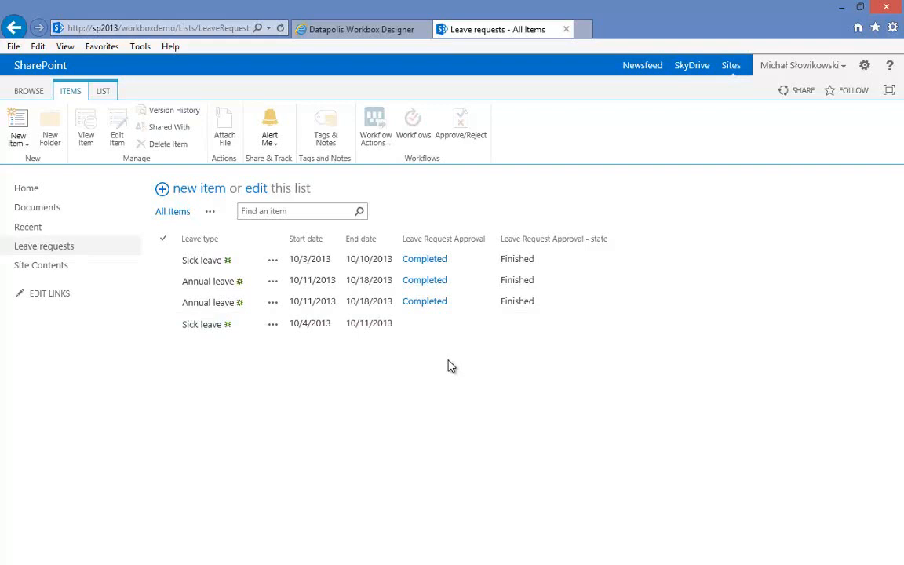
{"action": "key", "text": "F5"}
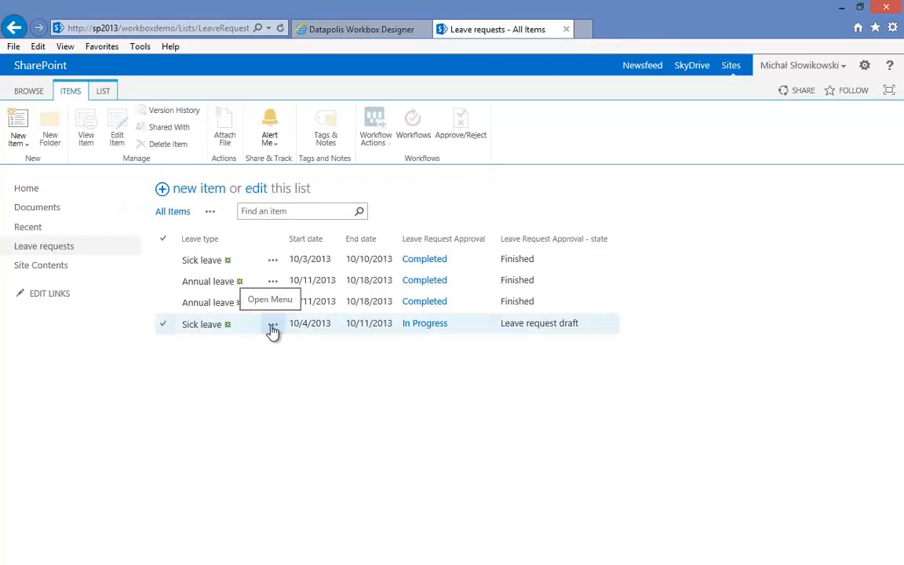
Launch and confirm the Send to approval action on the Sick leave request starting 10/4/2013
{"action": "left_click", "coordinate": [273, 329]}
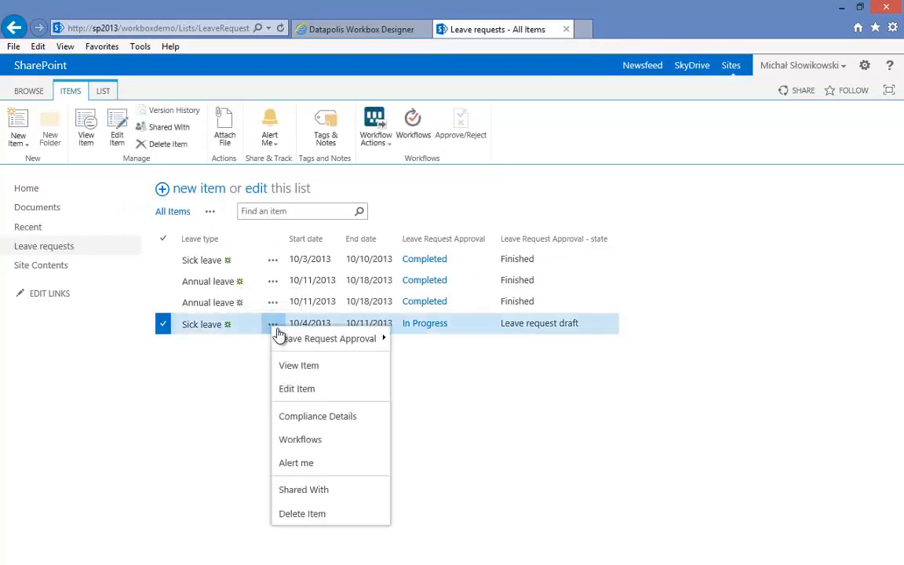
{"action": "mouse_move", "coordinate": [289, 339]}
{"action": "left_click", "coordinate": [438, 366]}
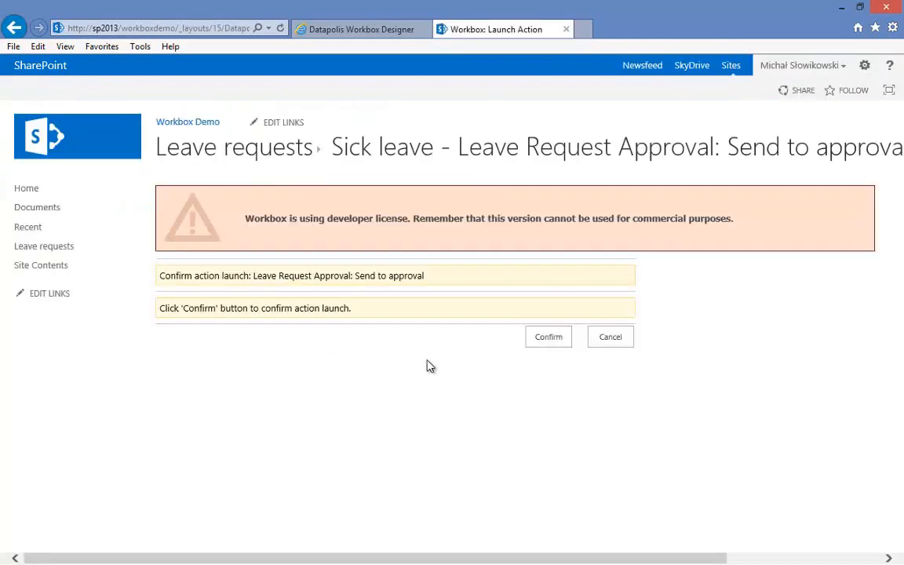
{"action": "left_click", "coordinate": [550, 339]}
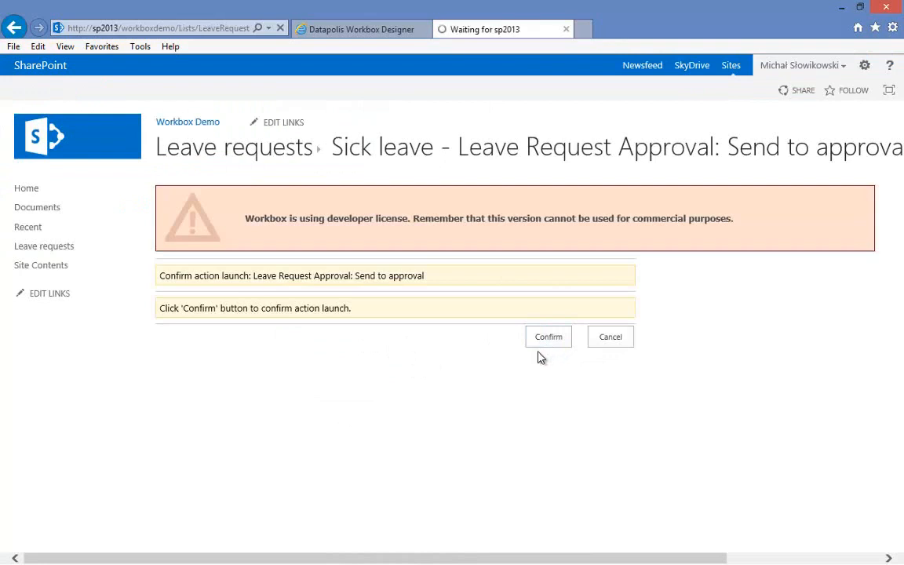
Launch the Ask for clarifications action on the same request with the comment "Please modify date" and confirm it
{"action": "left_click", "coordinate": [272, 323]}
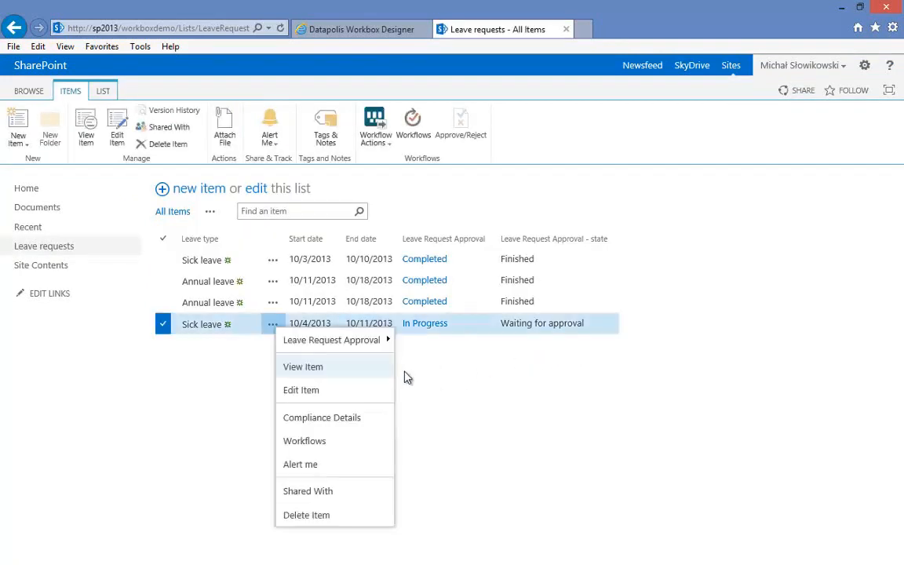
{"action": "mouse_move", "coordinate": [385, 340]}
{"action": "left_click", "coordinate": [424, 413]}
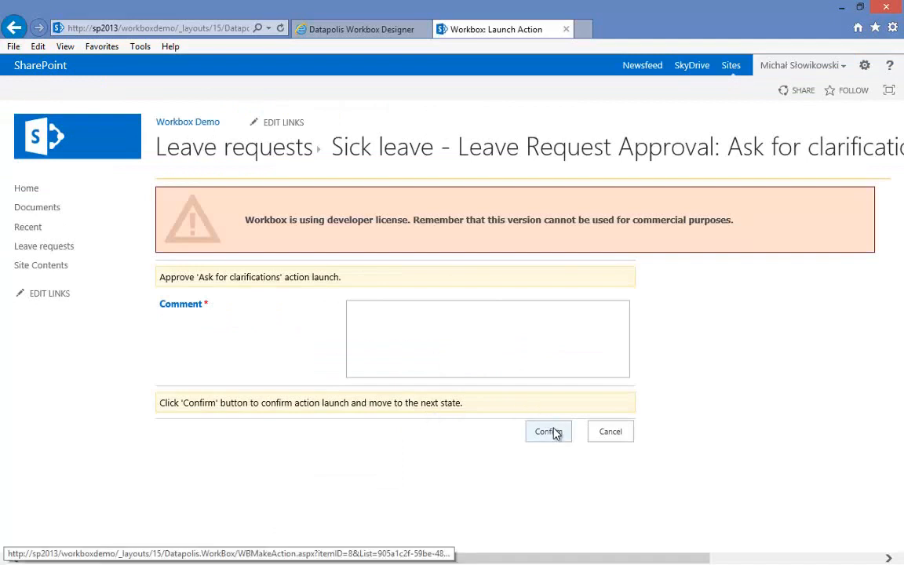
{"action": "left_click", "coordinate": [537, 369]}
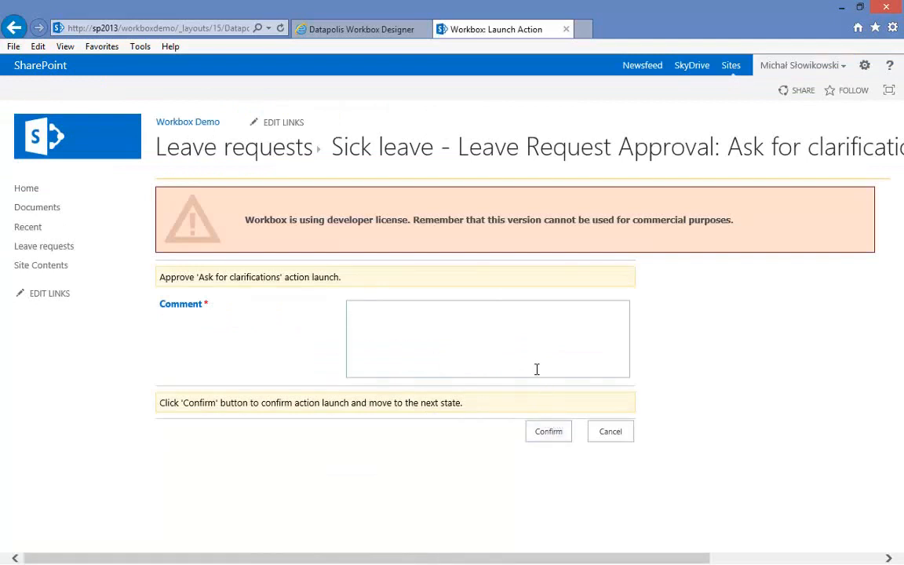
{"action": "type", "text": "Please modify date"}
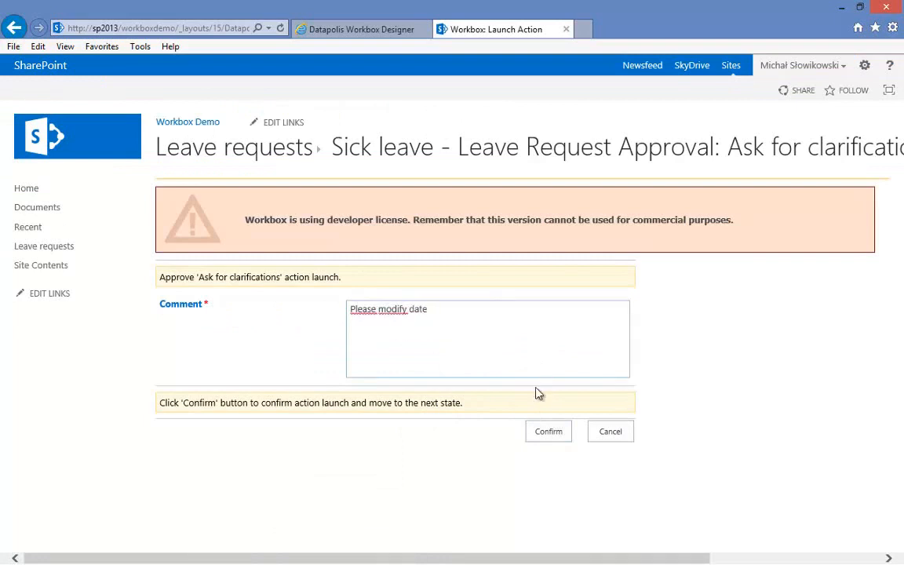
{"action": "left_click", "coordinate": [548, 433]}
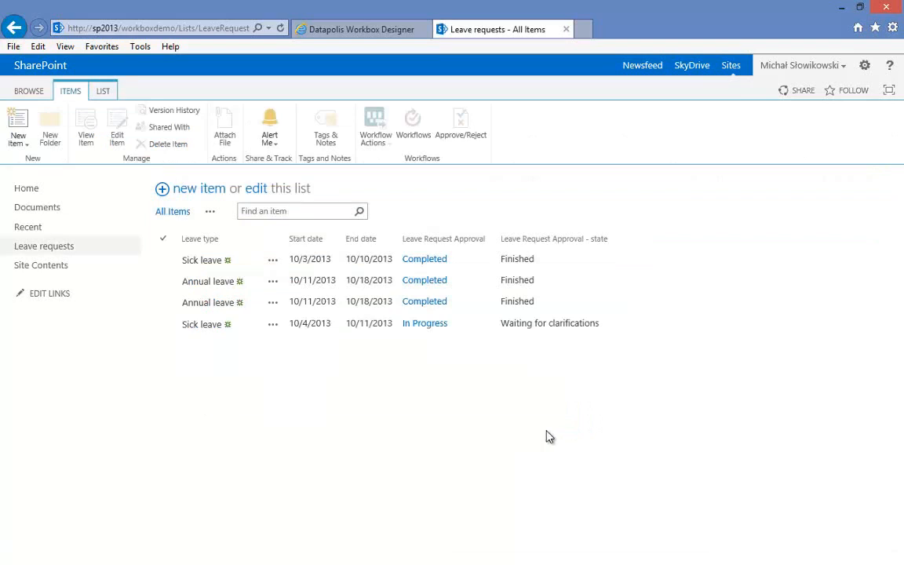
Open the workflow history of the Sick leave request starting 10/4/2013 and examine the Send an e-mail activity's parameters and error message under Ask for clarifications
{"action": "left_click", "coordinate": [422, 330]}
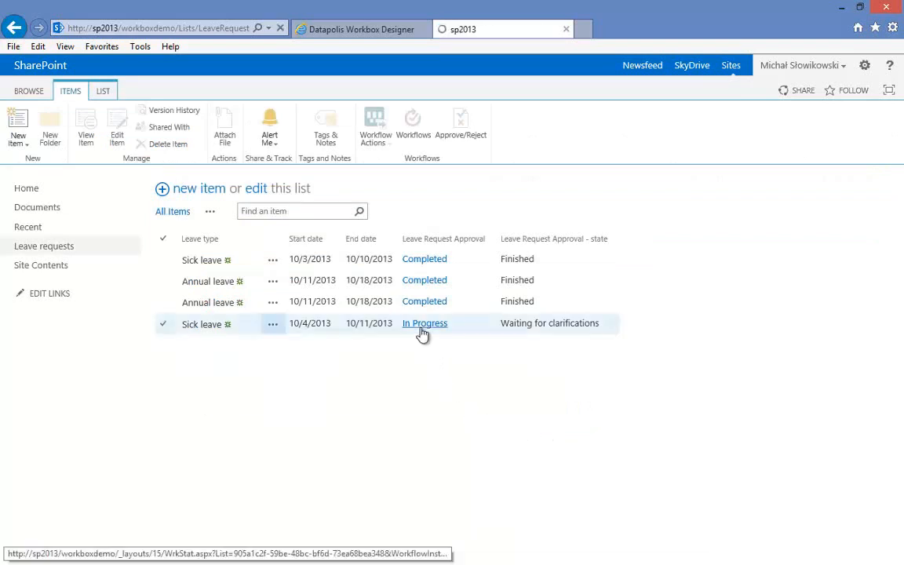
{"action": "scroll", "coordinate": [430, 378], "scroll_direction": "down", "scroll_amount": 2}
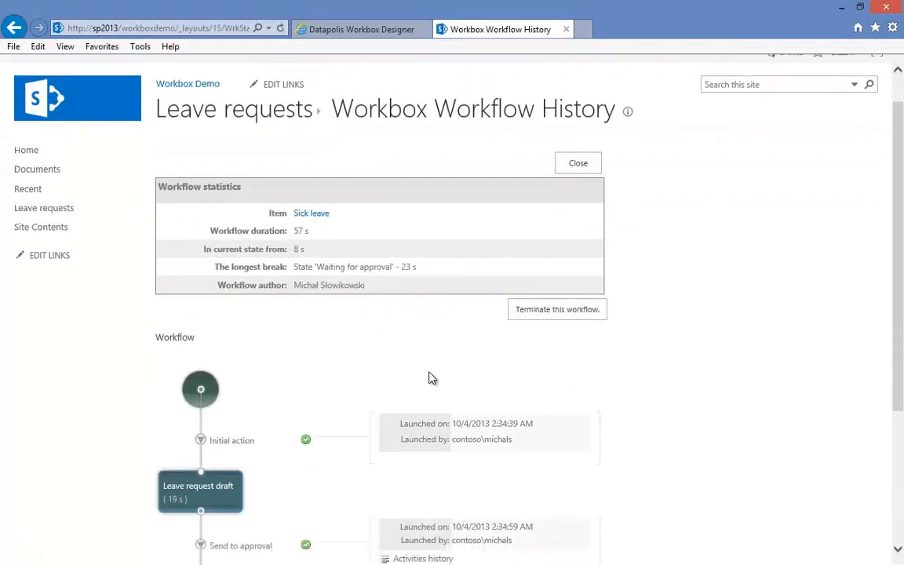
{"action": "scroll", "coordinate": [431, 378], "scroll_direction": "down", "scroll_amount": 4}
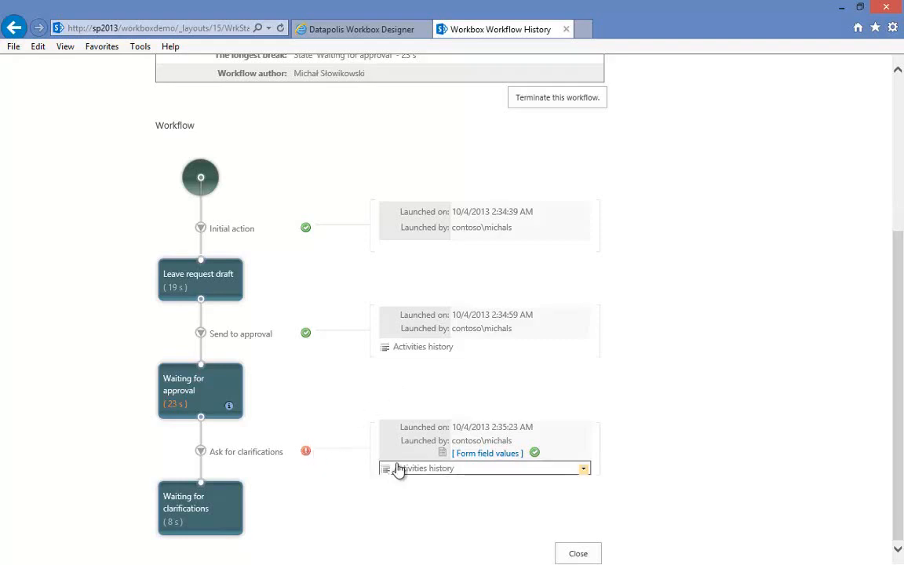
{"action": "left_click", "coordinate": [424, 469]}
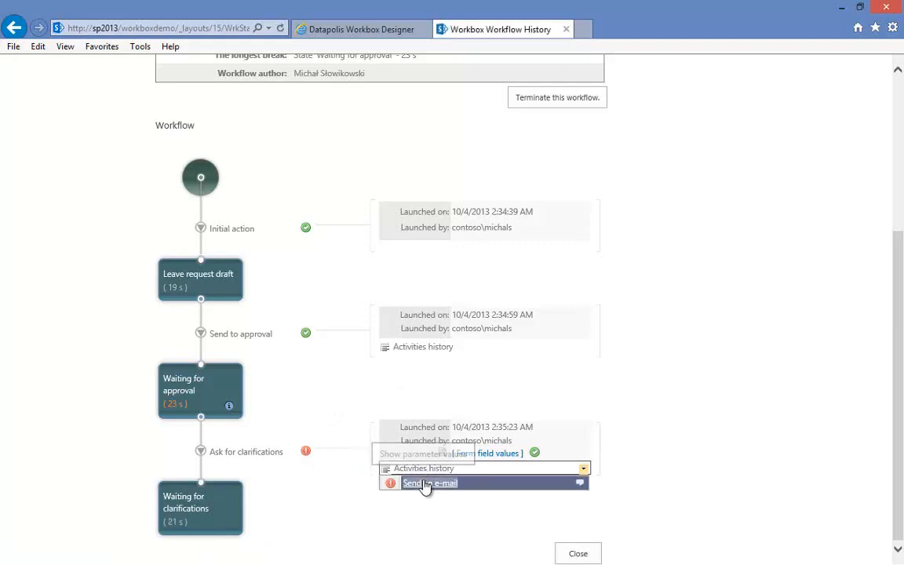
{"action": "left_click", "coordinate": [424, 483]}
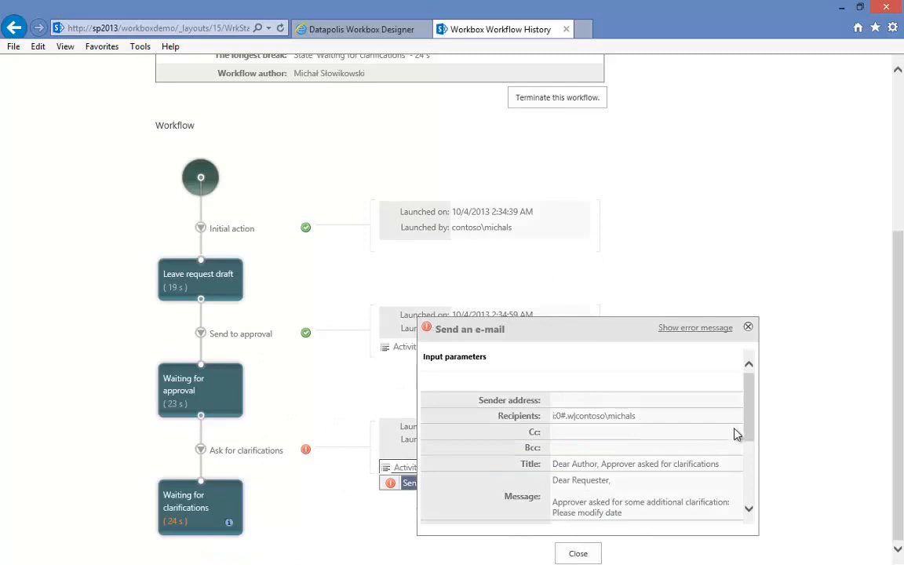
{"action": "left_click_drag", "start_coordinate": [753, 400], "coordinate": [755, 425]}
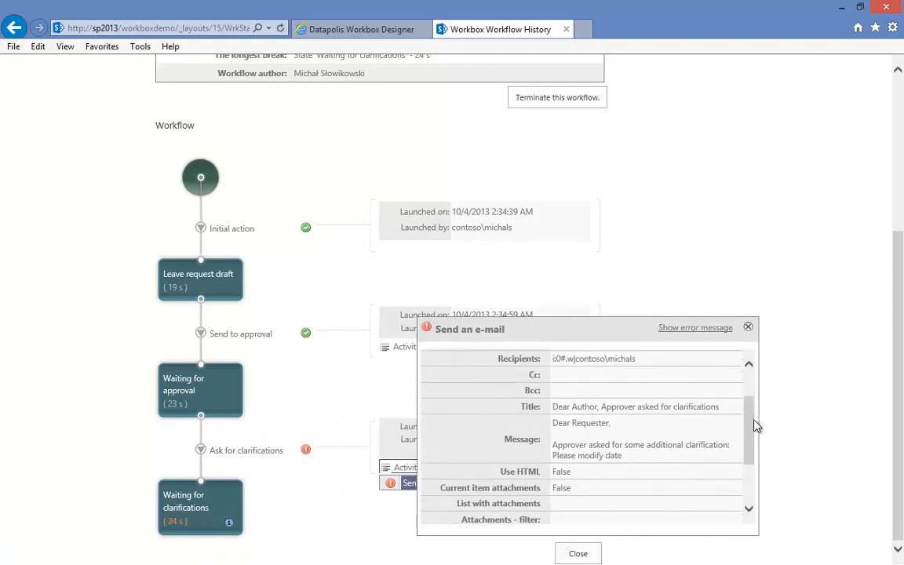
{"action": "left_click", "coordinate": [711, 330]}
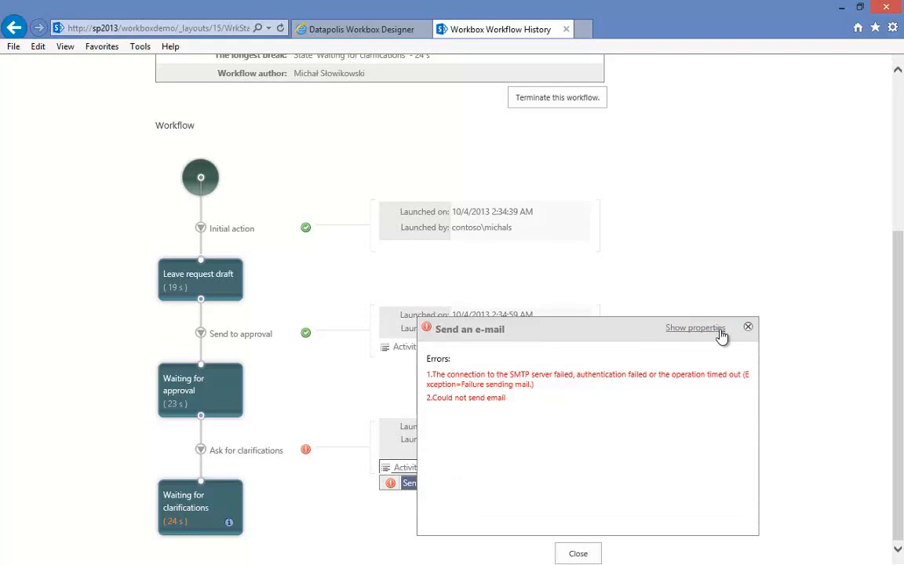
{"action": "left_click", "coordinate": [748, 327]}
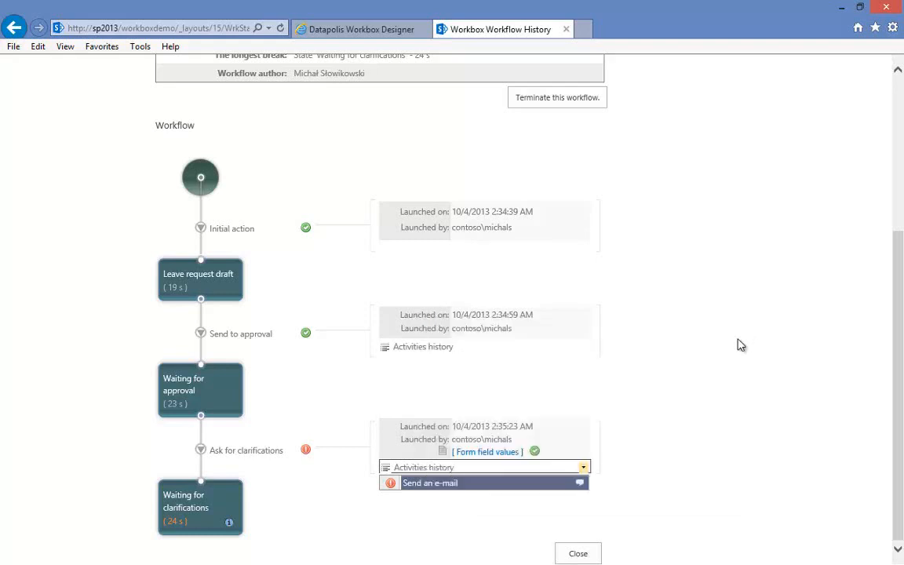
Close the workflow history and switch to the Leave Request Approval diagram in Datapolis Workbox Designer
{"action": "scroll", "coordinate": [675, 318], "scroll_direction": "up", "scroll_amount": 4}
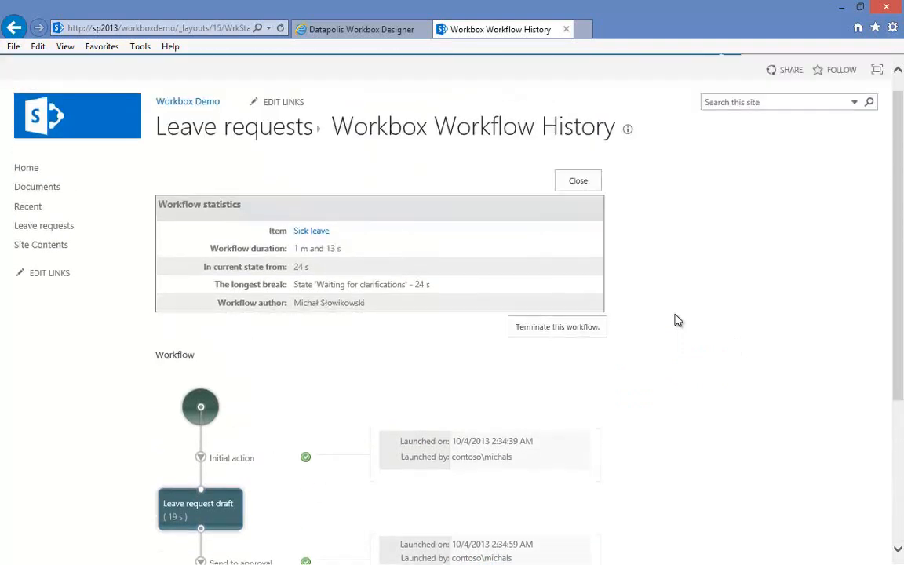
{"action": "left_click", "coordinate": [592, 207]}
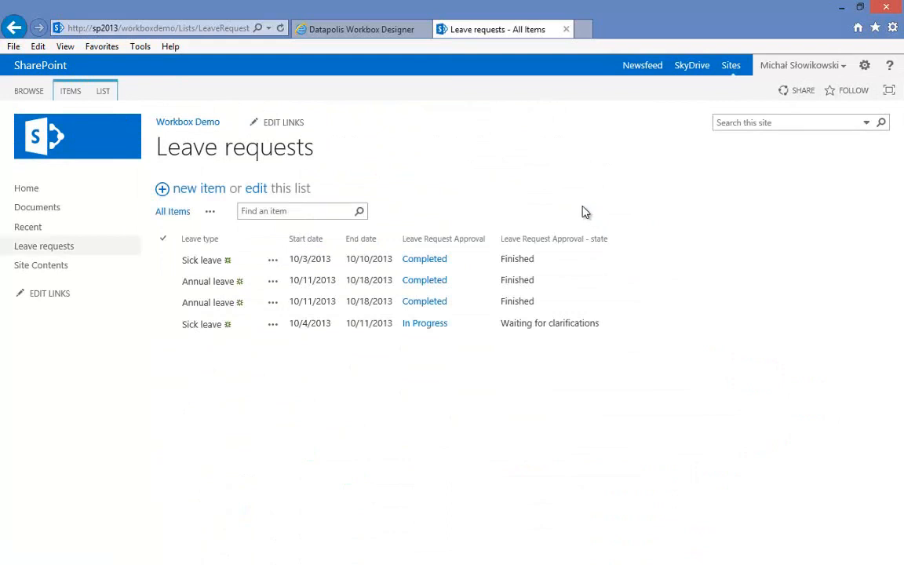
{"action": "left_click", "coordinate": [345, 32]}
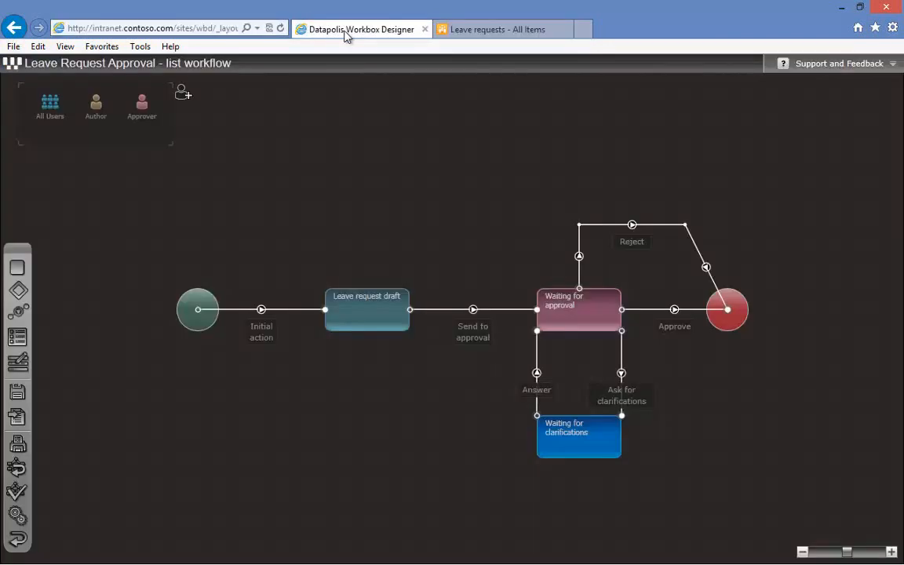